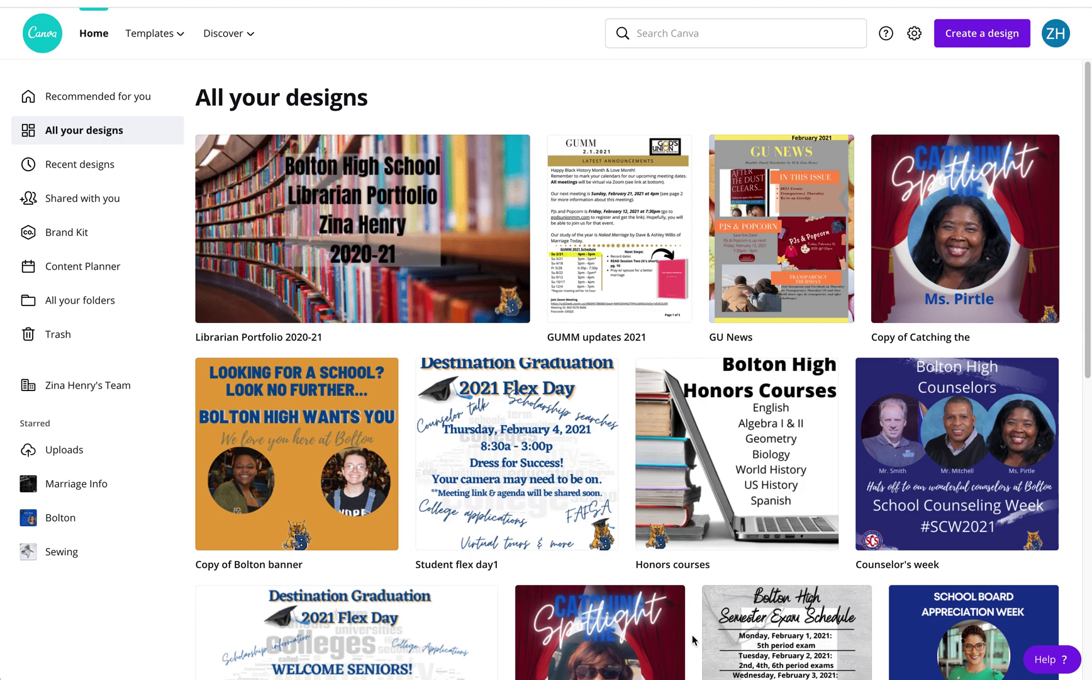
Step: Open the Librarian Portfolio 2020-21 design and scroll through its pages
click(397, 190)
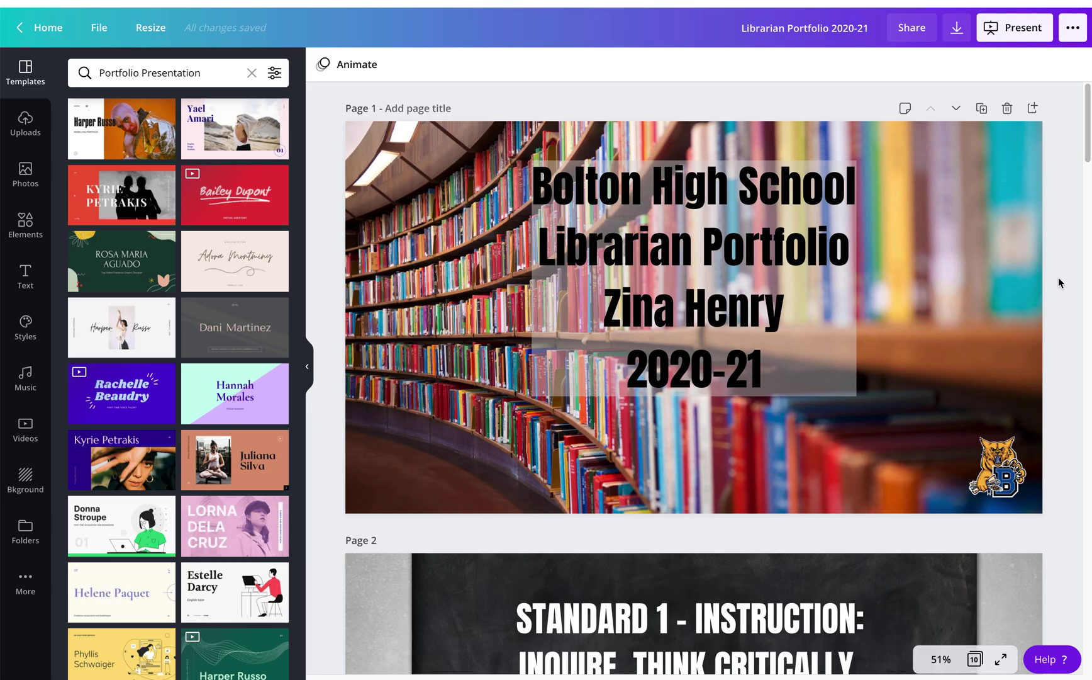
scroll(1059, 276, down, 9)
scroll(1045, 280, down, 10)
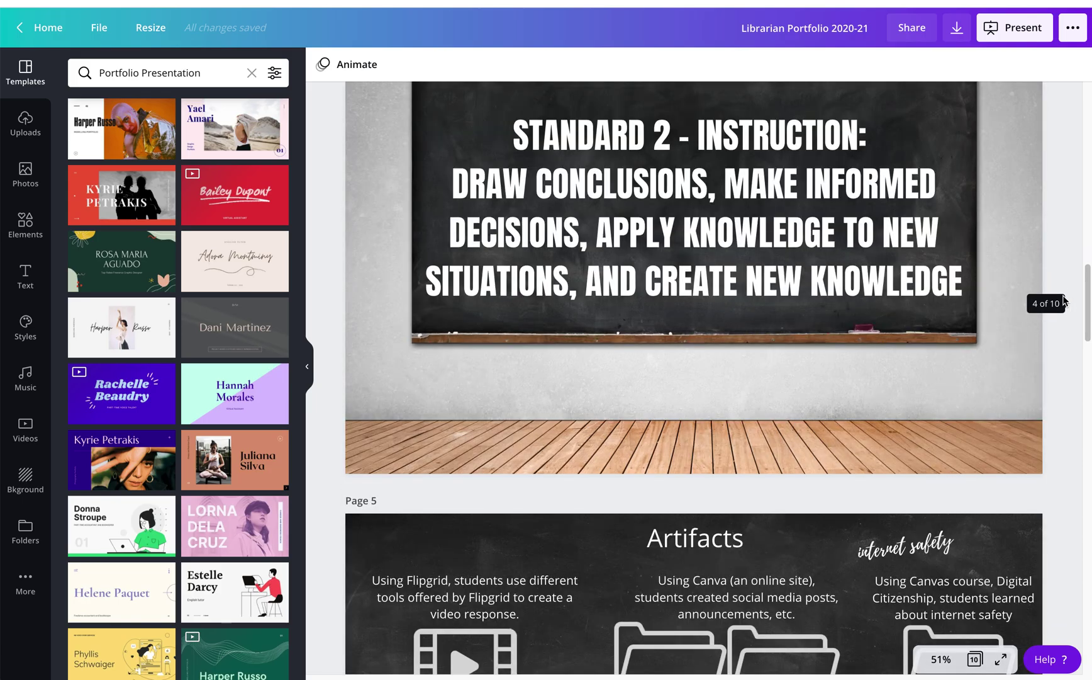
scroll(1066, 300, down, 7)
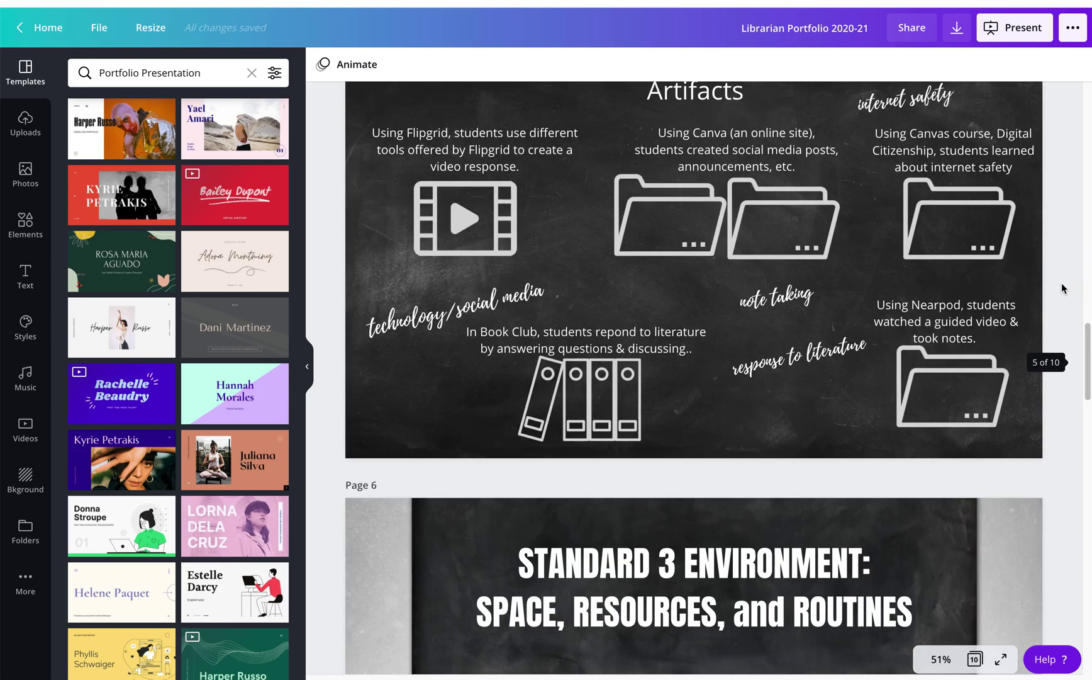
scroll(1063, 289, down, 3)
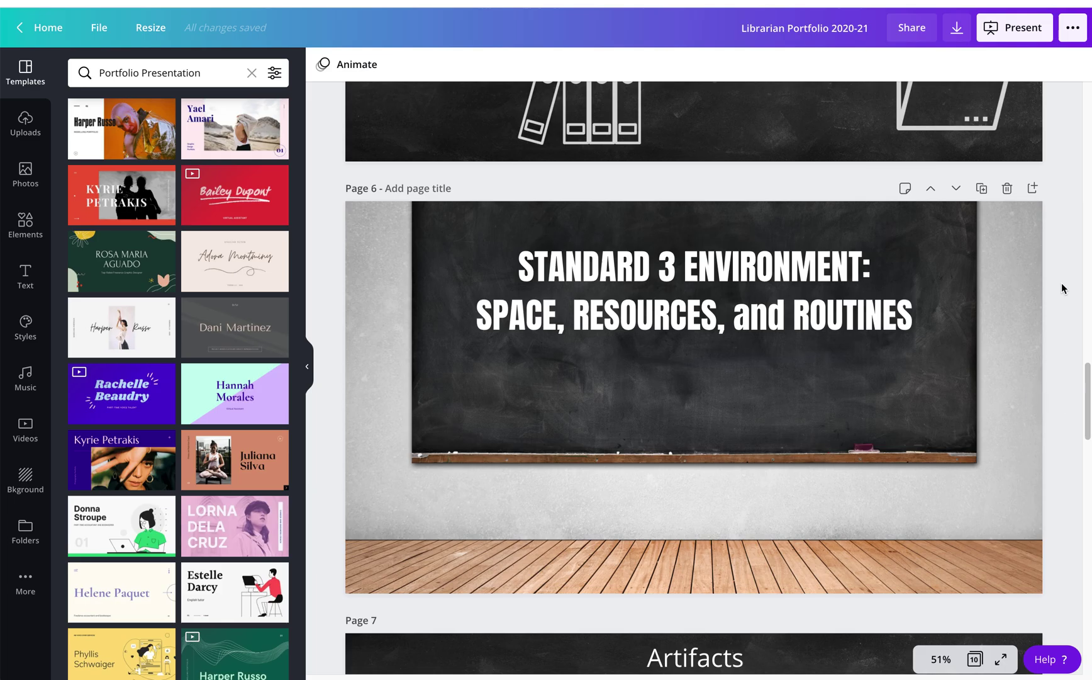
scroll(1063, 288, down, 10)
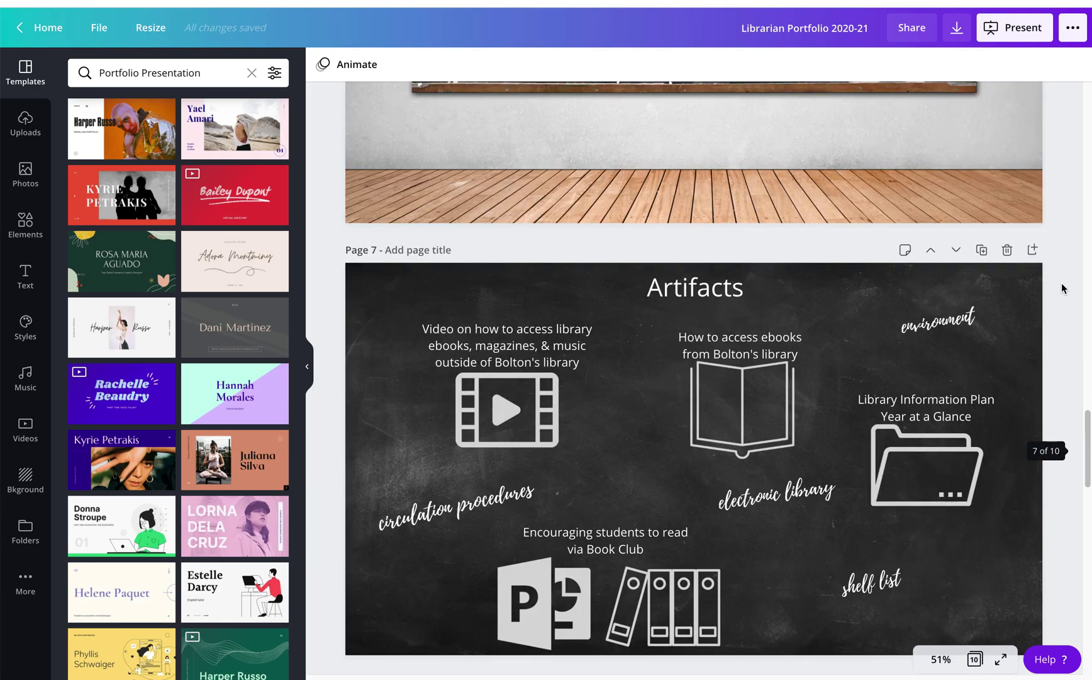
scroll(1063, 288, up, 12)
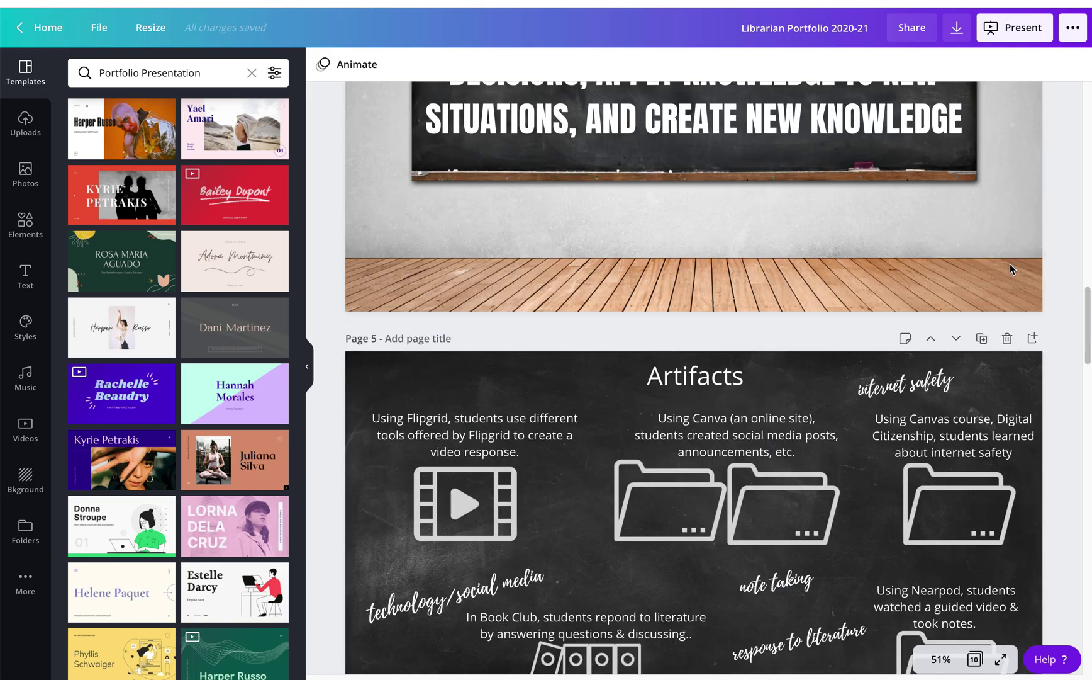
Step: Select the two folder icons on the Artifacts page, then return to Home
click(739, 502)
click(970, 503)
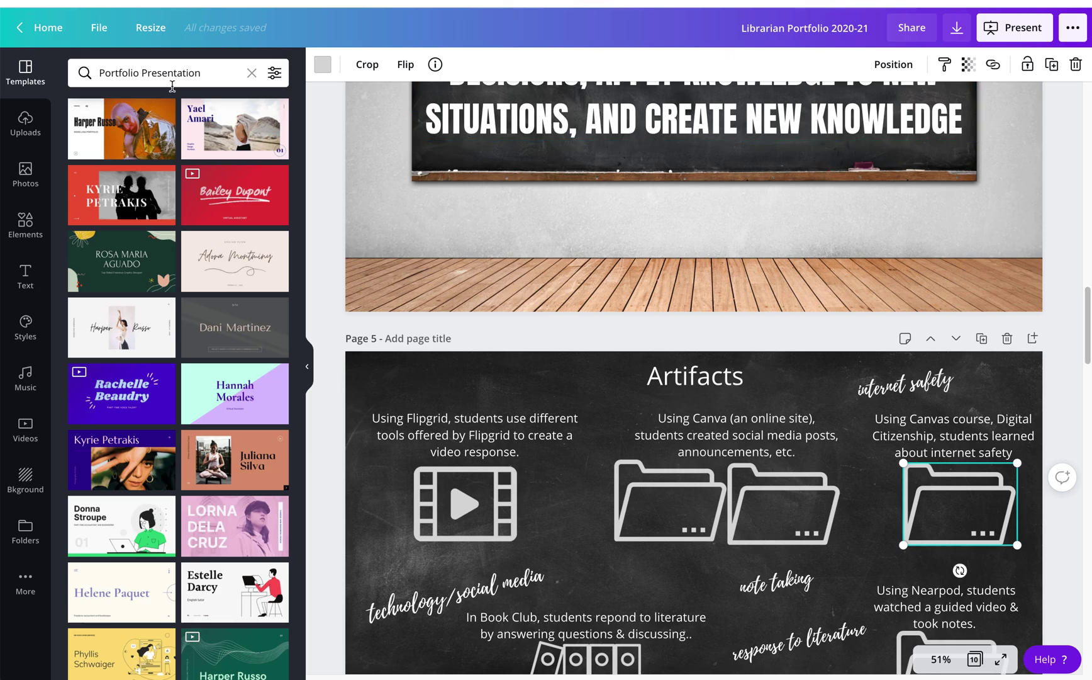
click(39, 28)
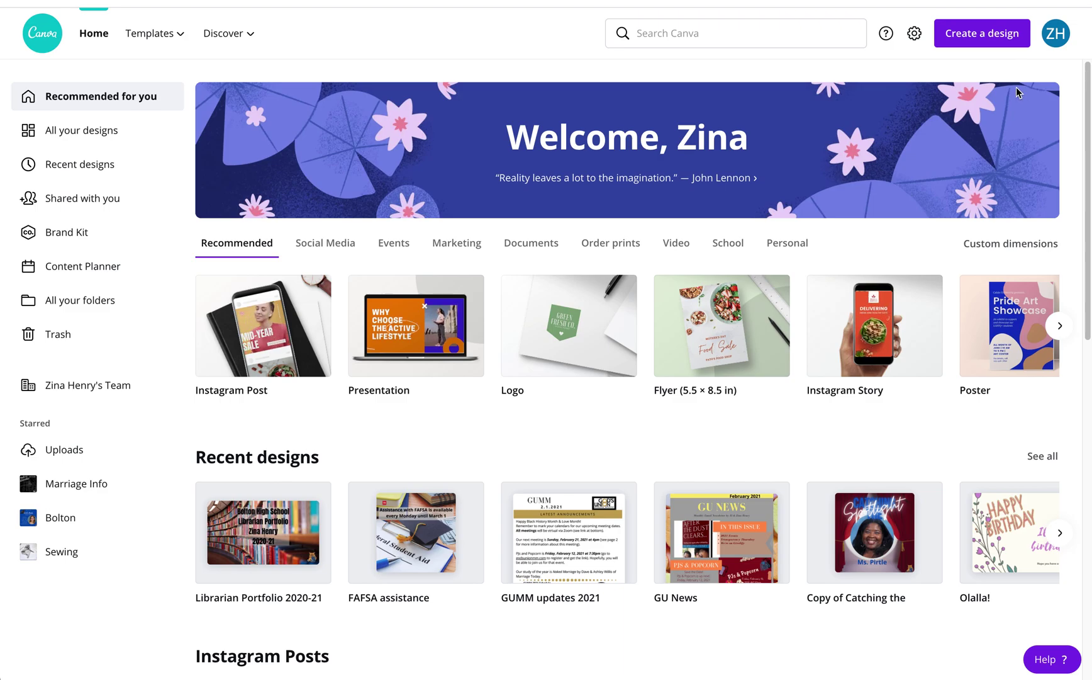
Step: Open the Create a design menu listing the design types
click(988, 43)
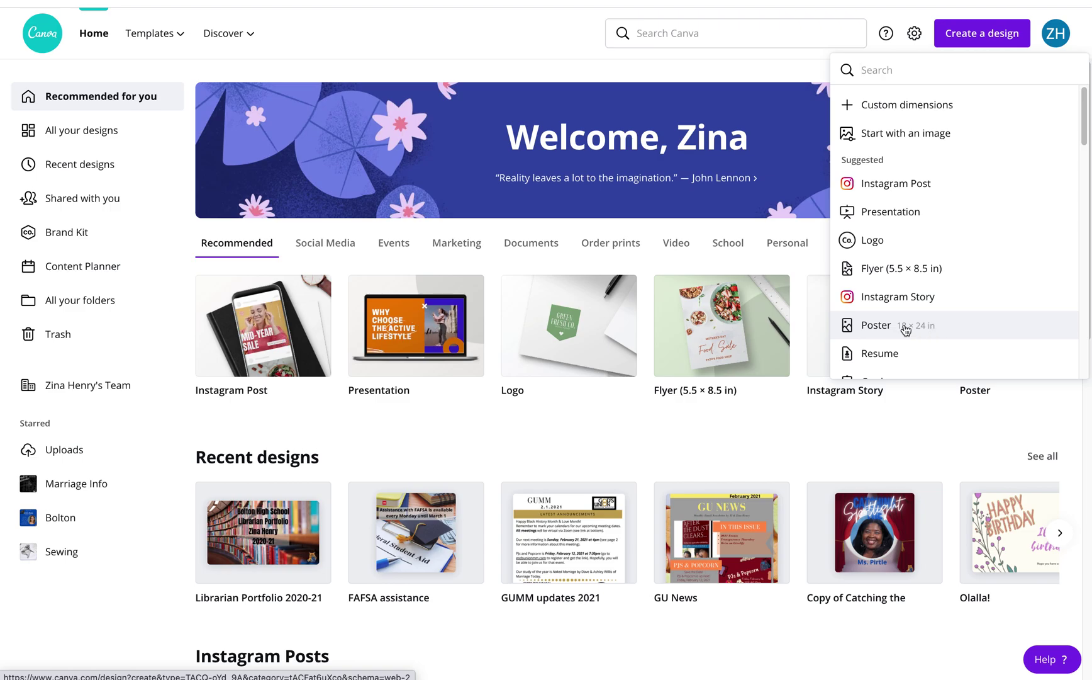
scroll(910, 328, down, 3)
scroll(928, 324, down, 1)
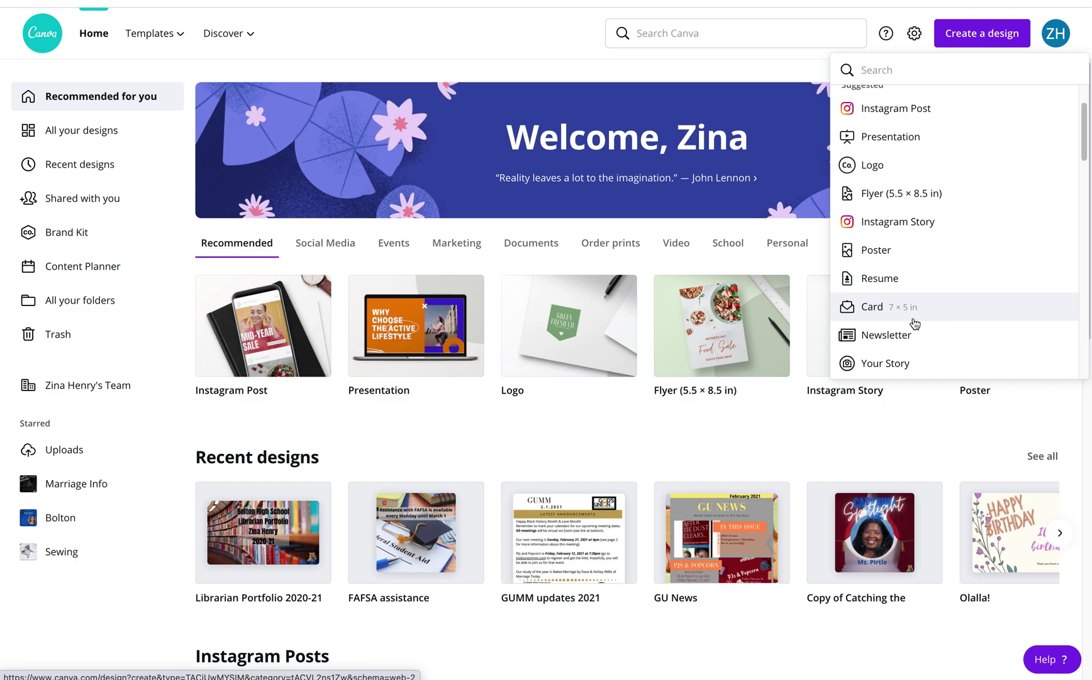
scroll(900, 264, up, 1)
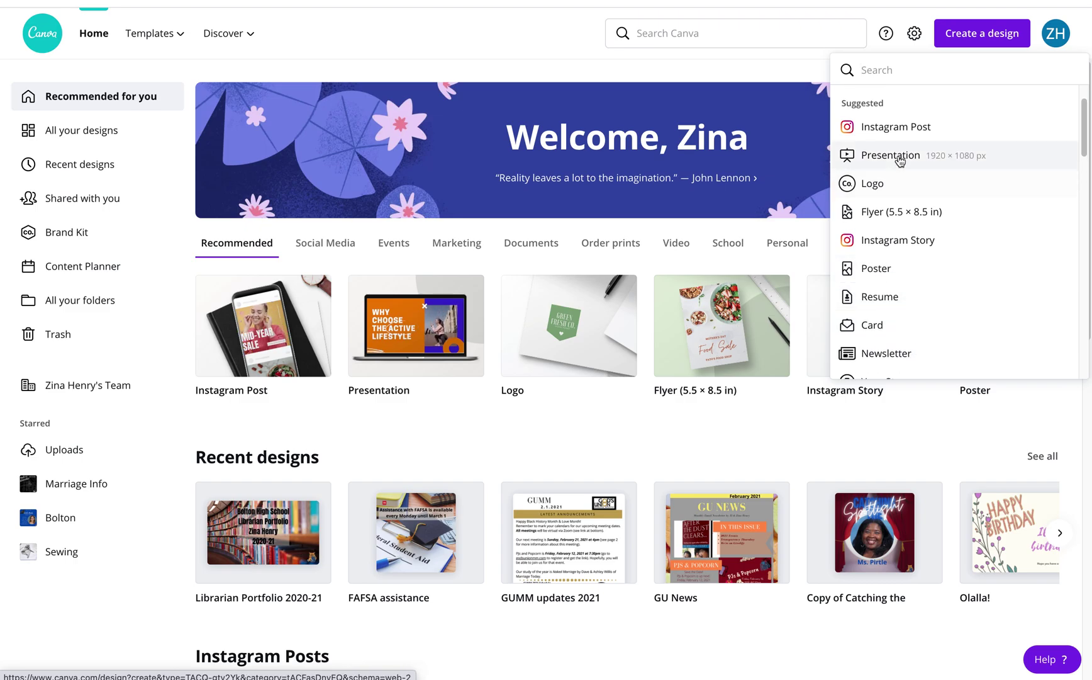
click(899, 156)
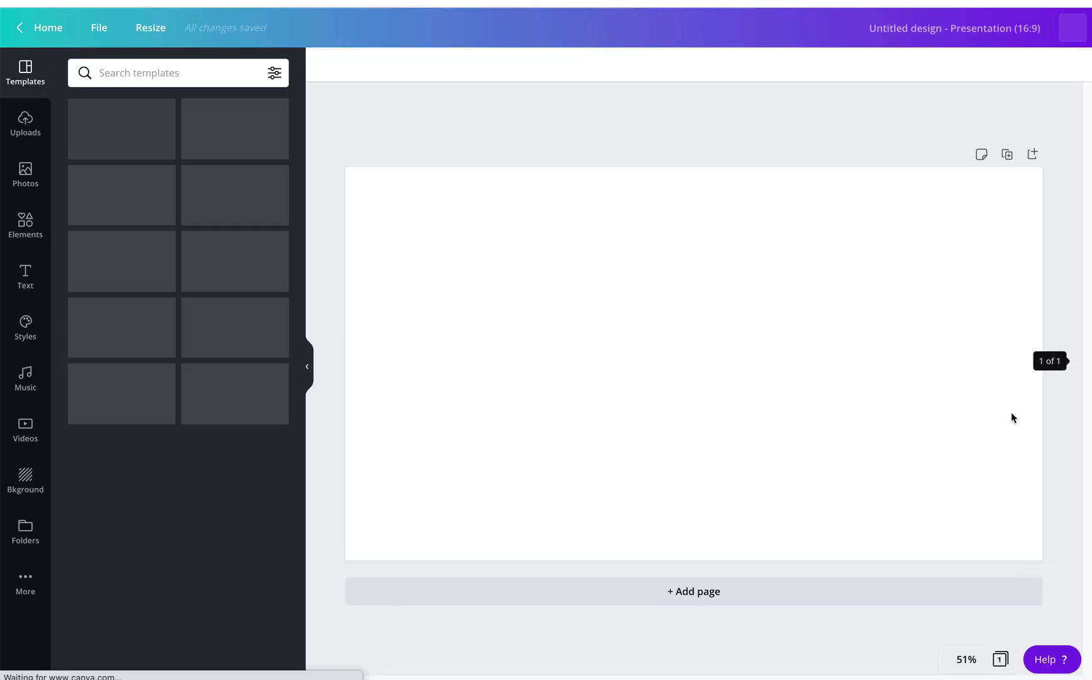
Step: Check the Present options on the new presentation, then show the previously uploaded images
click(1008, 30)
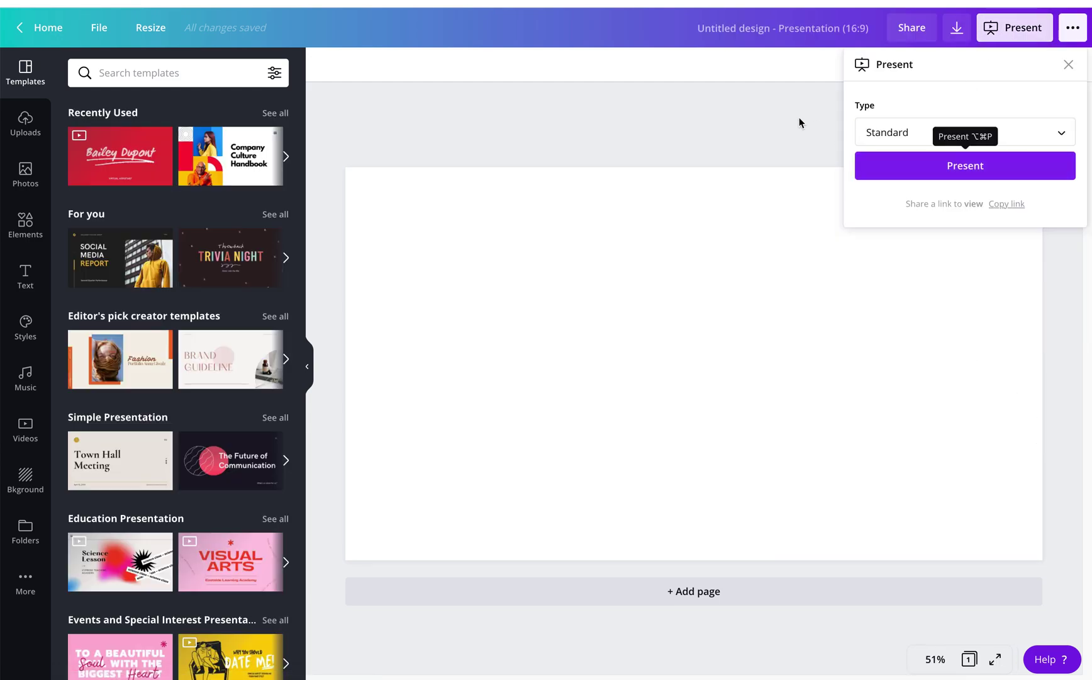
click(763, 137)
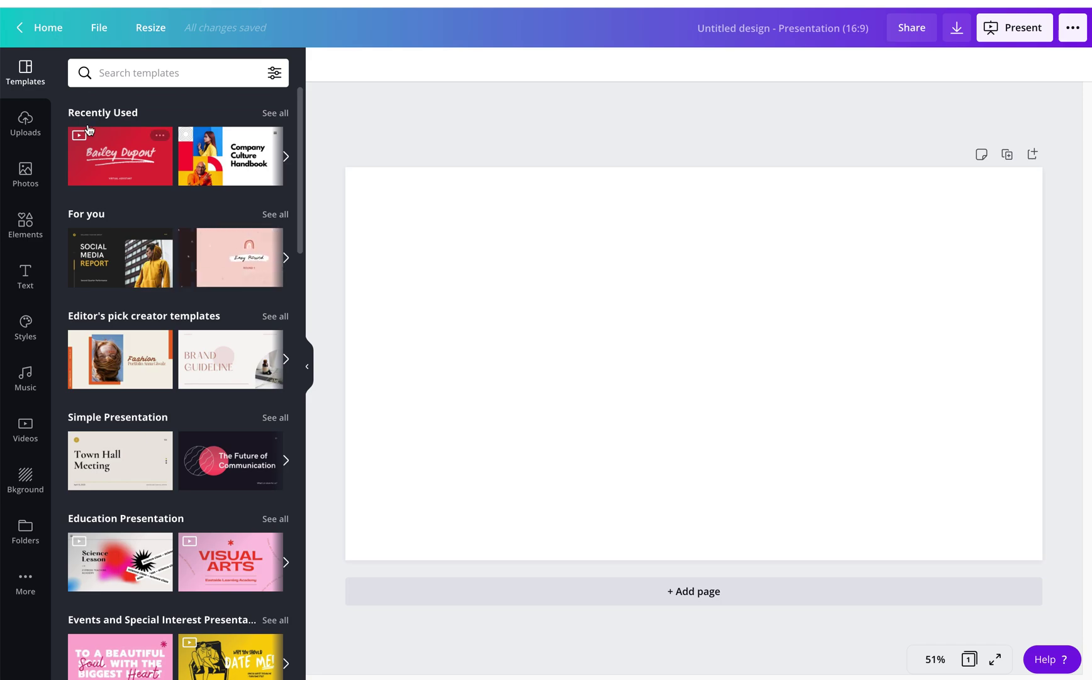
click(26, 124)
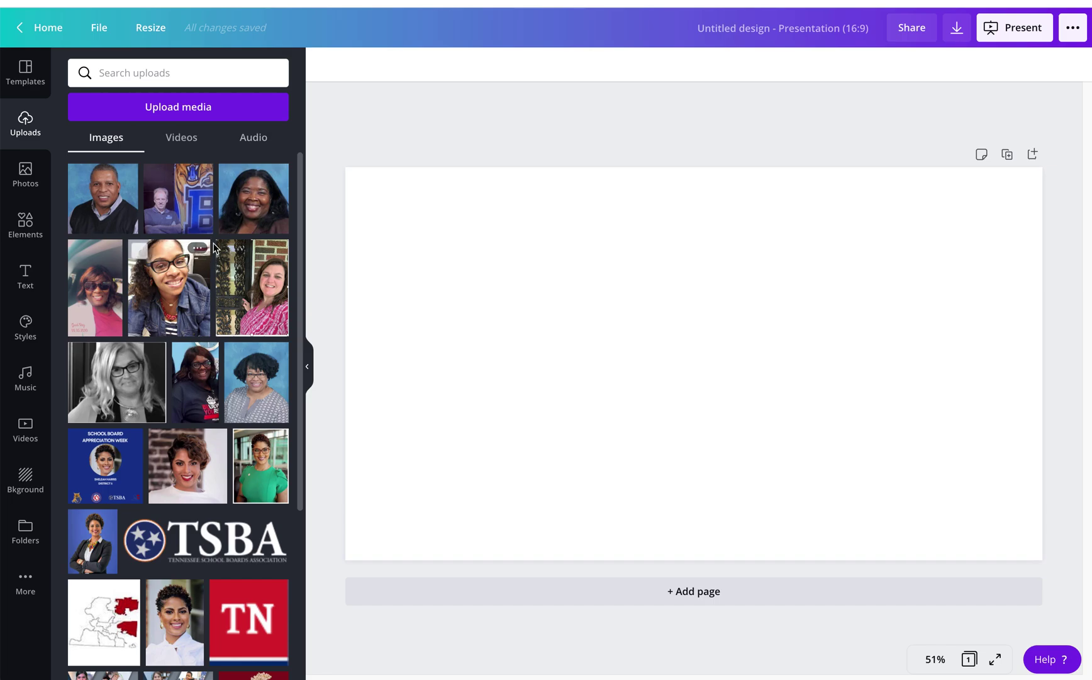
Step: Scroll through the uploaded images, then switch to the stock Photos library
scroll(207, 246, down, 2)
scroll(214, 247, down, 4)
scroll(232, 228, up, 6)
scroll(234, 228, down, 15)
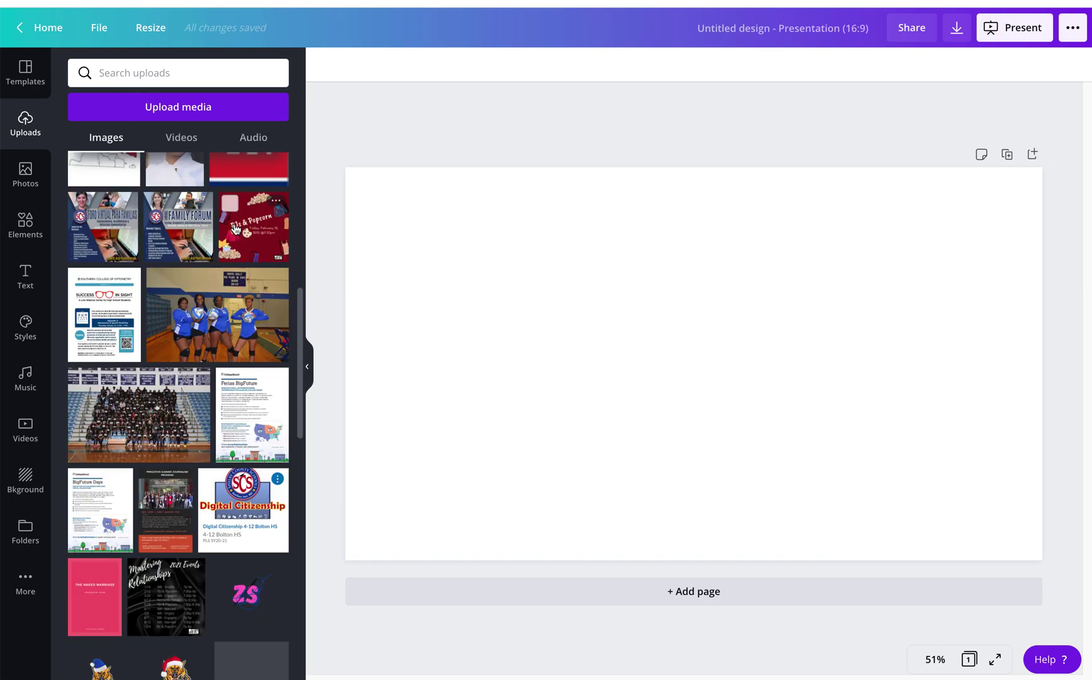
scroll(236, 229, down, 6)
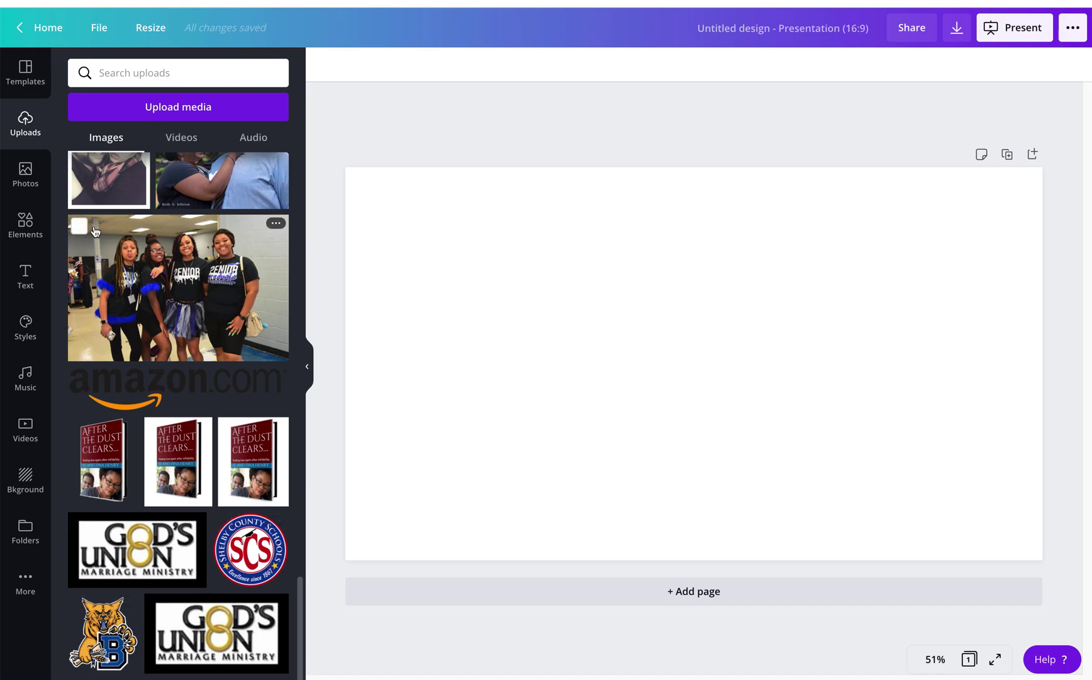
click(26, 174)
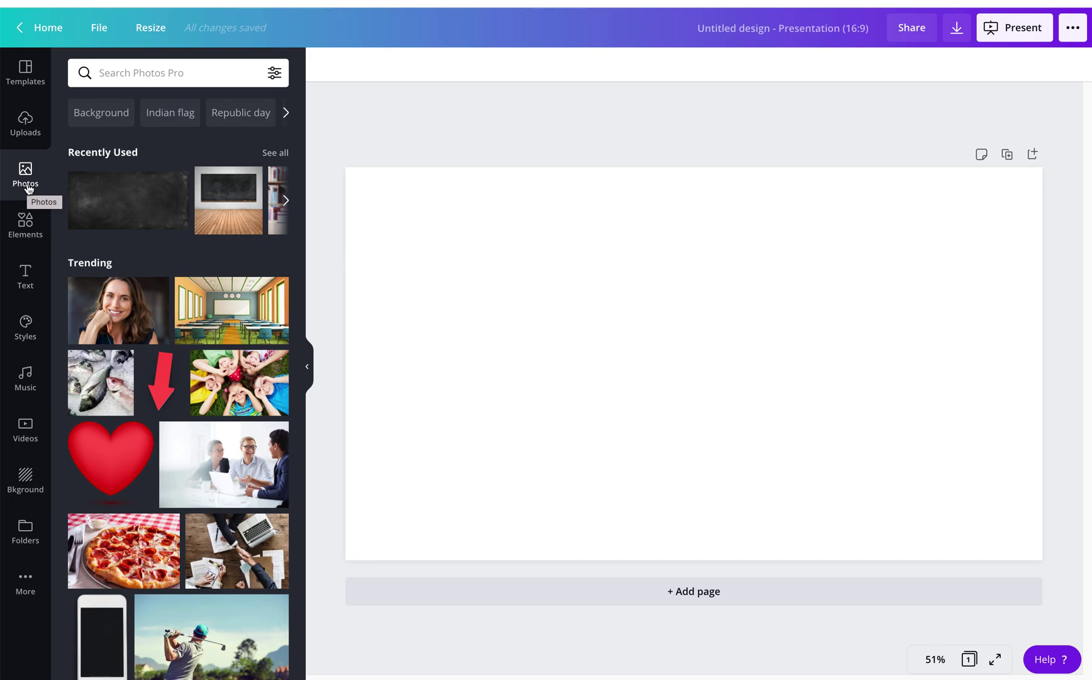
Step: Try the Photos search, glance at Elements, and return to the stock photo library
click(163, 74)
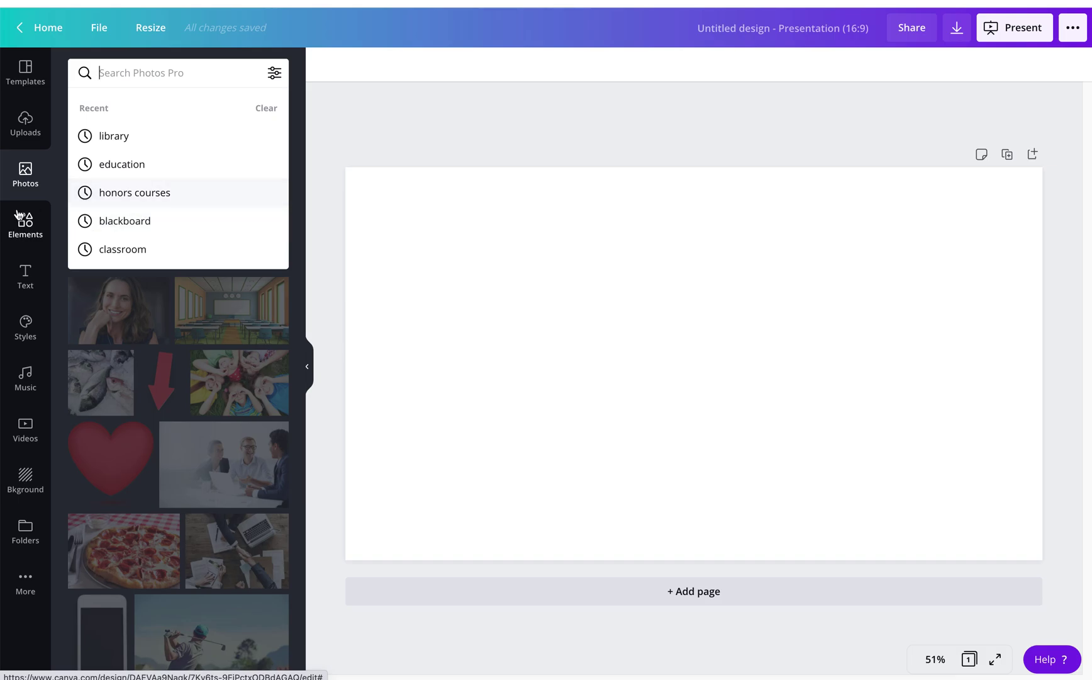
click(25, 176)
click(25, 220)
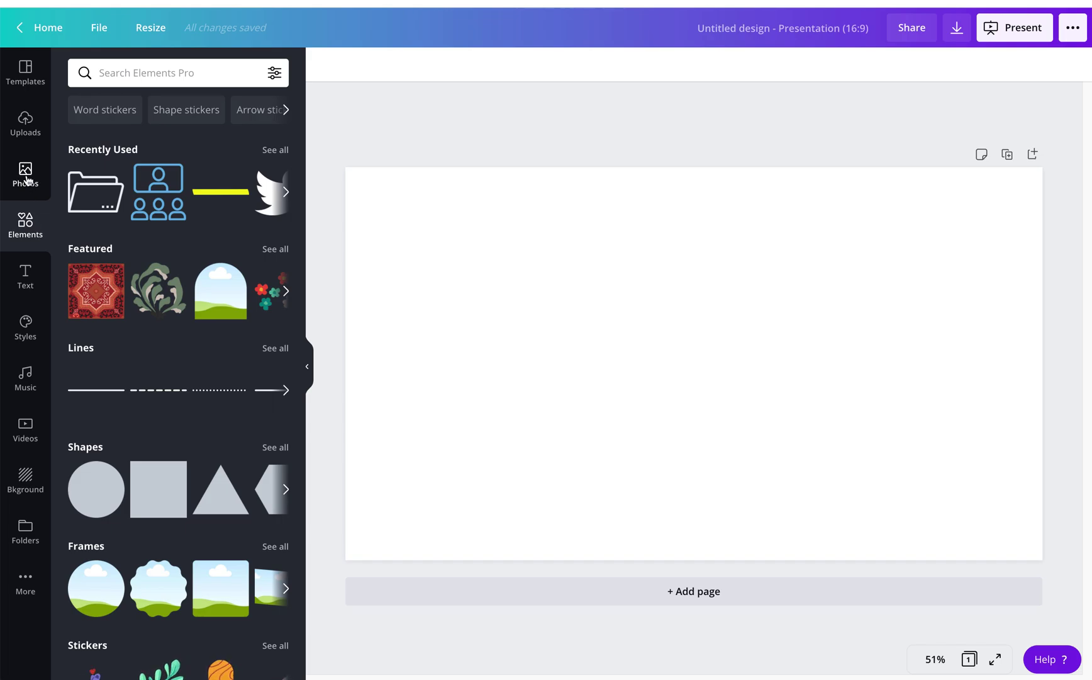
click(27, 181)
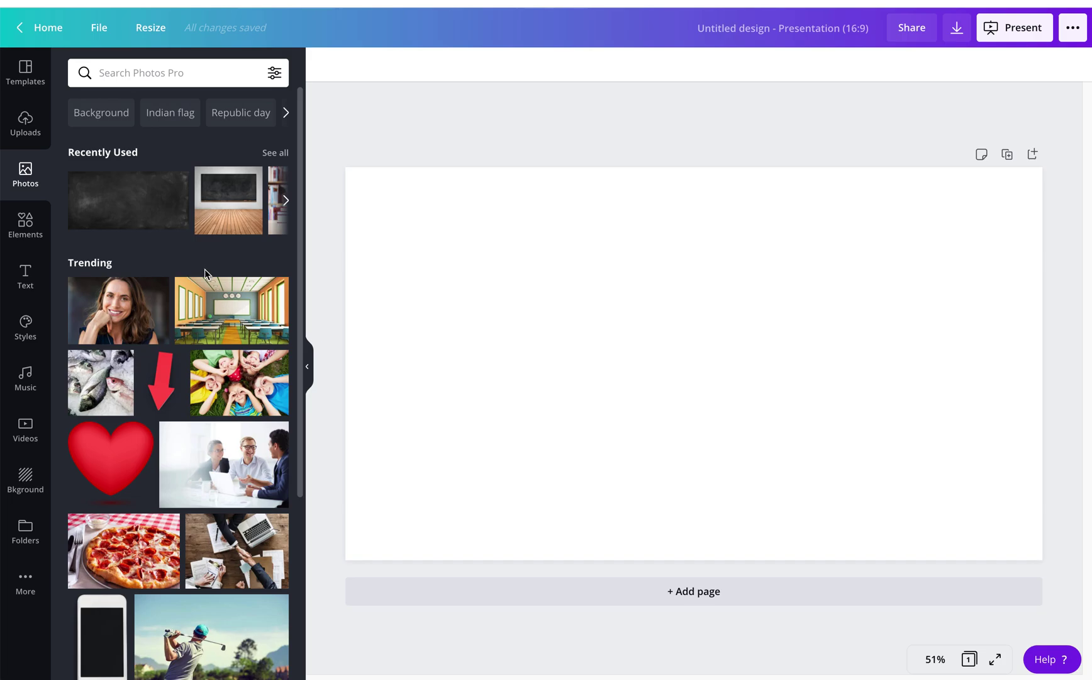
Step: Browse the Elements library, including stickers, and add a circle frame to the slide
click(30, 225)
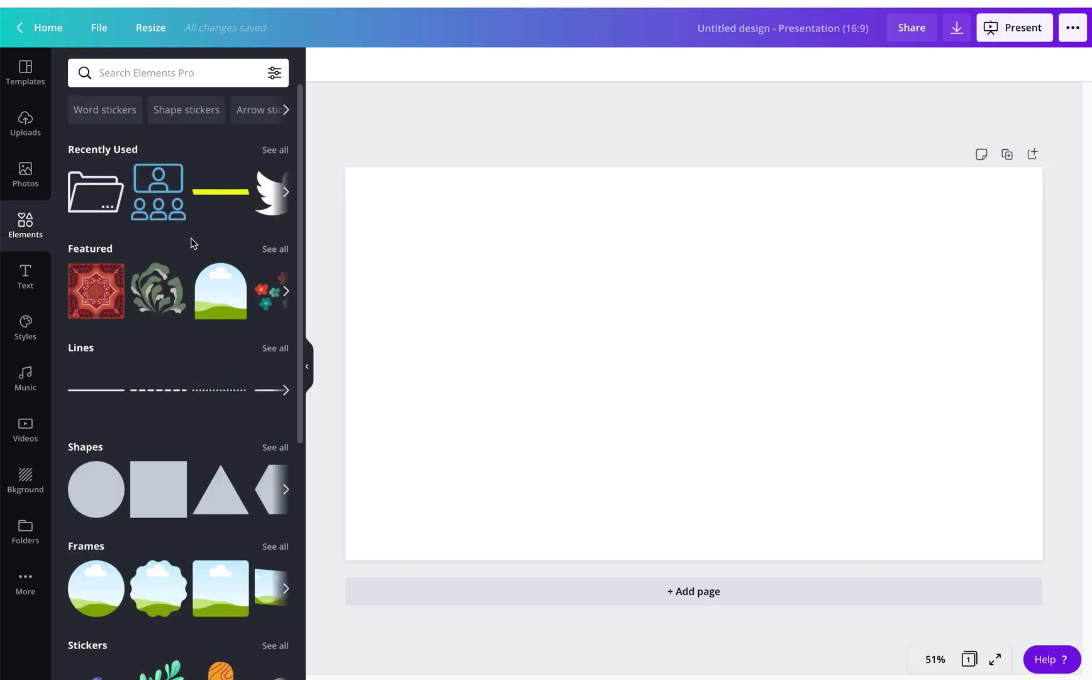
scroll(192, 242, down, 1)
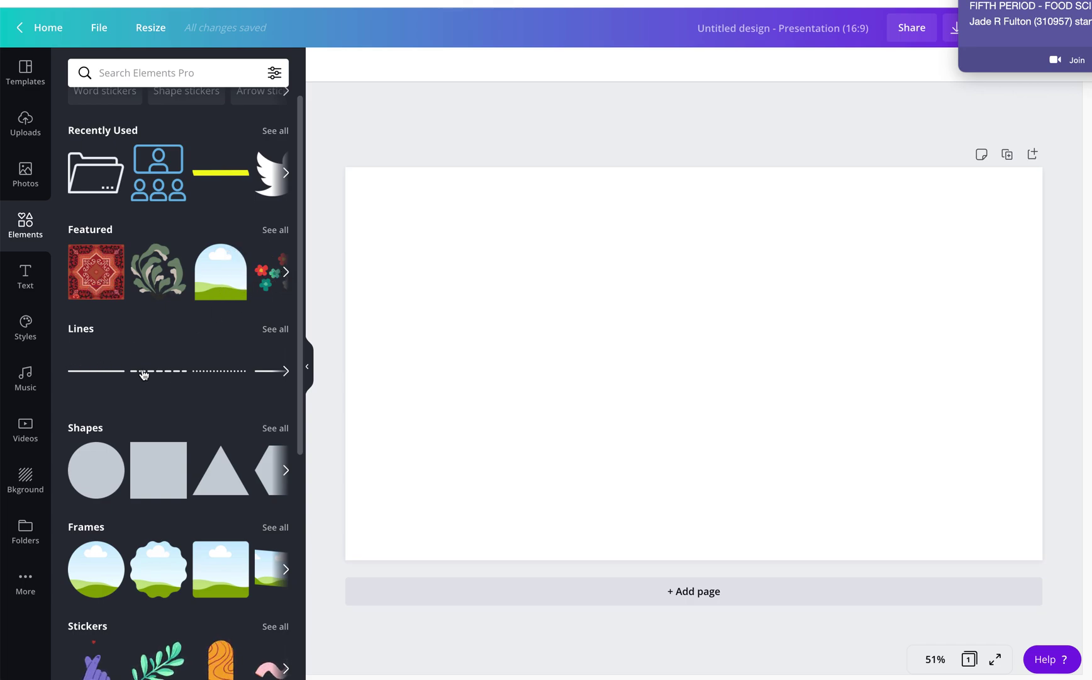
scroll(171, 360, down, 4)
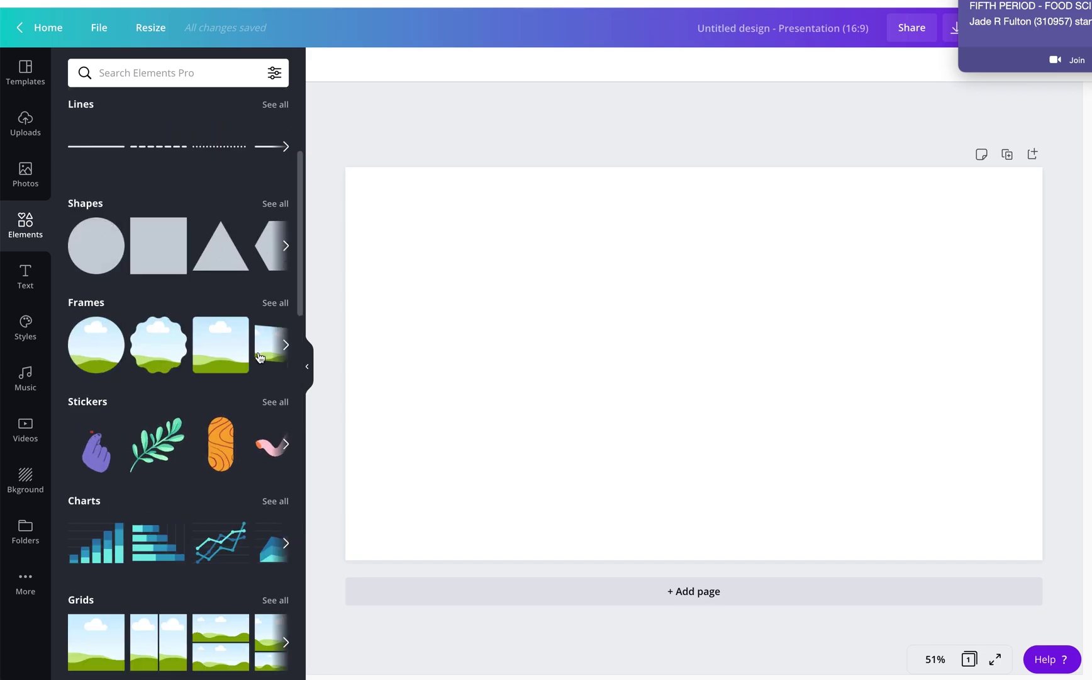
scroll(178, 376, down, 1)
scroll(179, 376, down, 1)
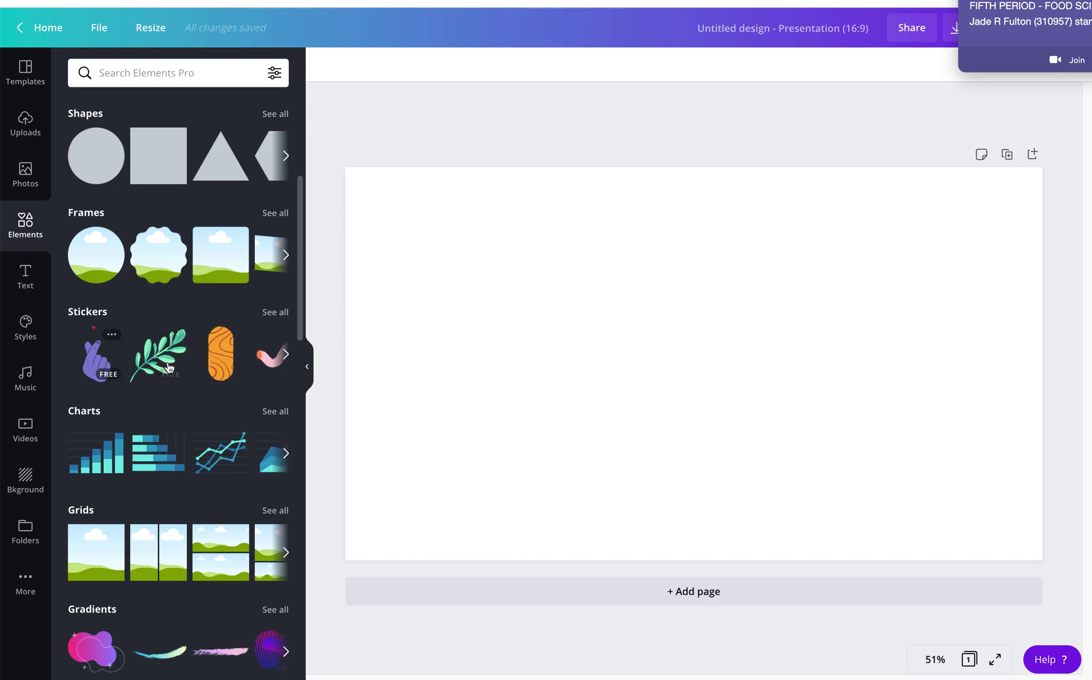
click(274, 313)
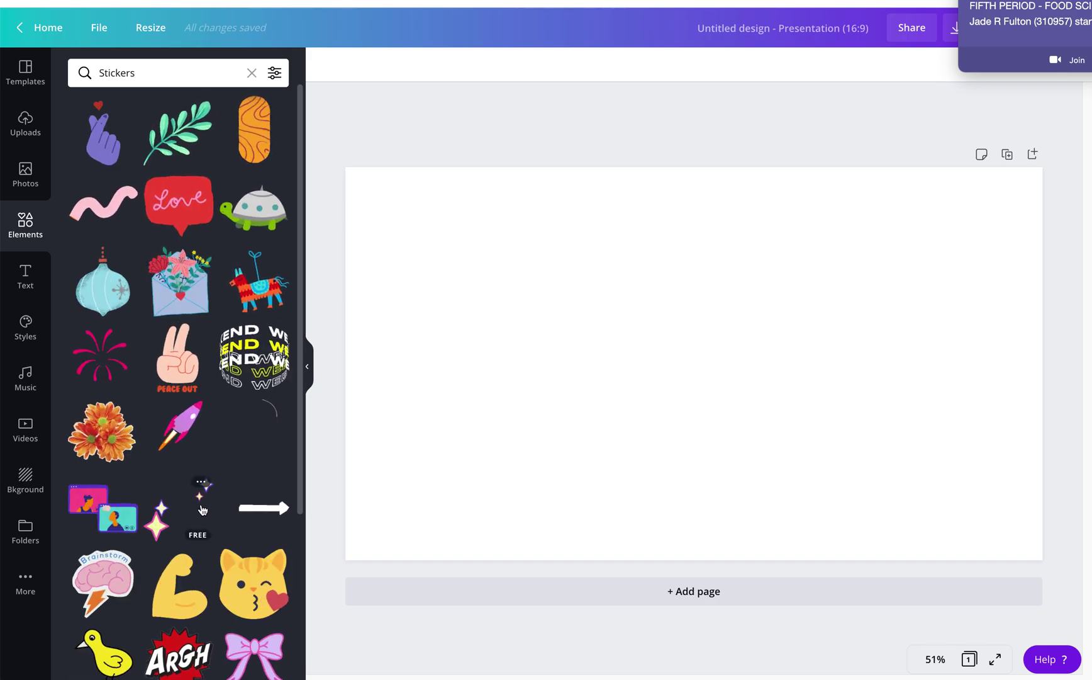
scroll(203, 509, down, 2)
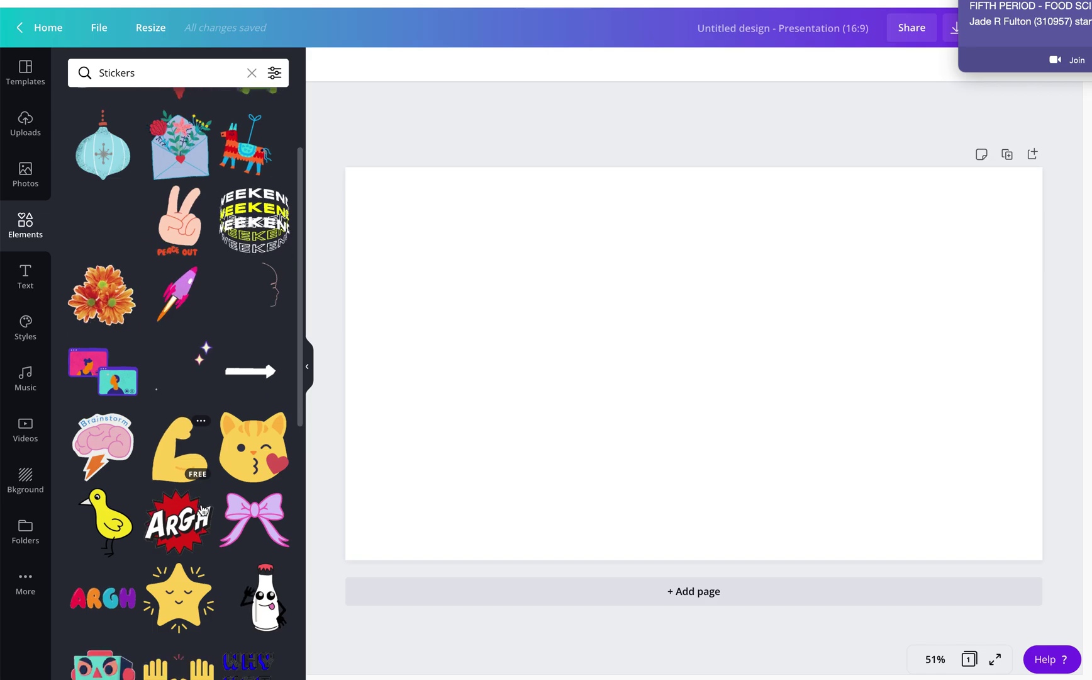
click(251, 72)
scroll(150, 406, down, 2)
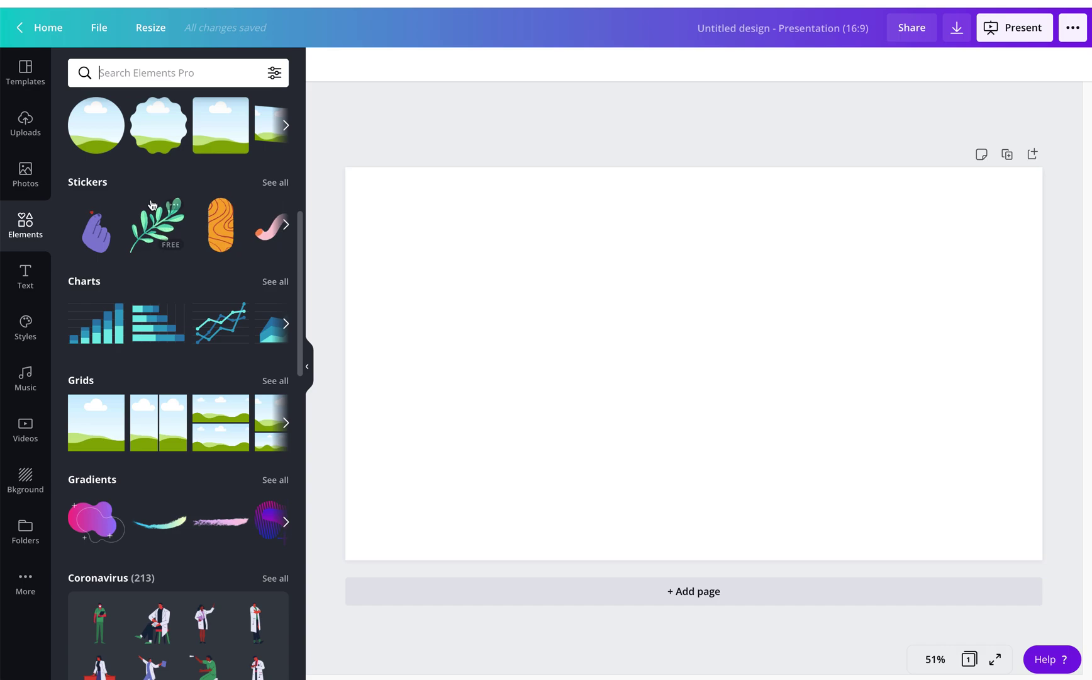
scroll(143, 180, up, 1)
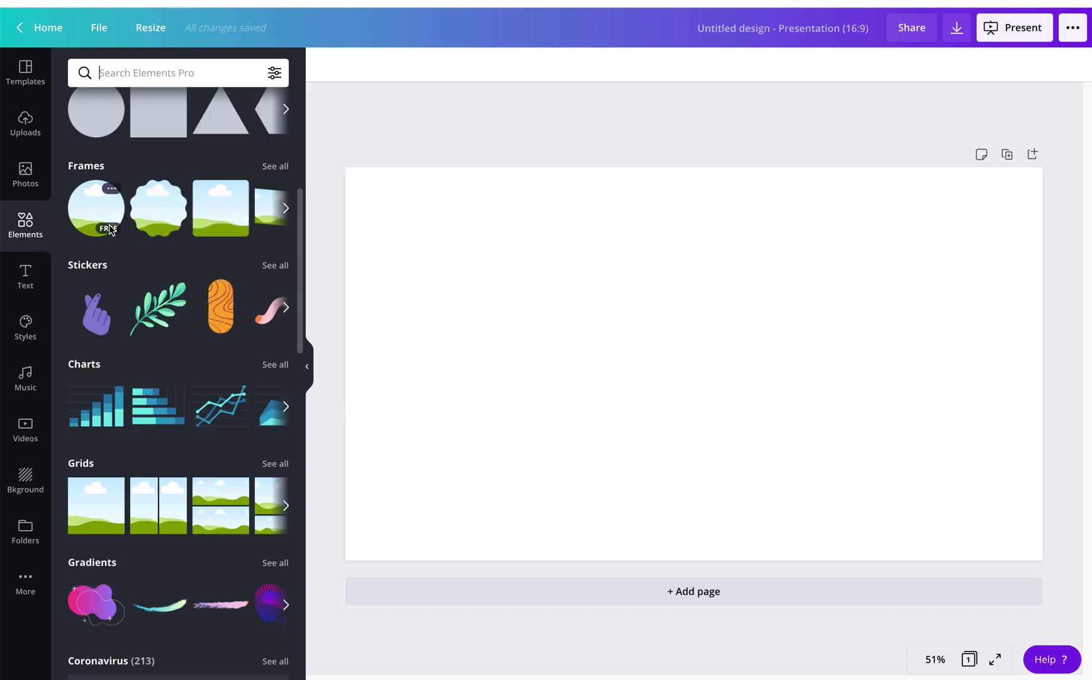
click(95, 201)
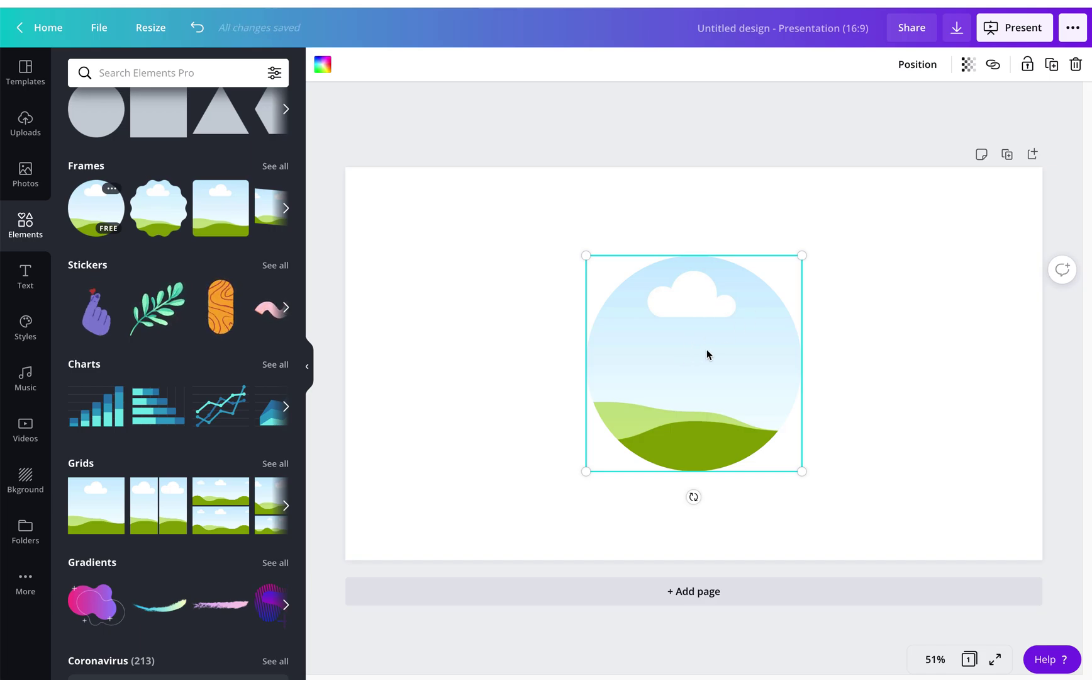
Step: Fill the circle frame with the first uploaded photo and centre it on the slide
click(24, 129)
scroll(210, 314, up, 20)
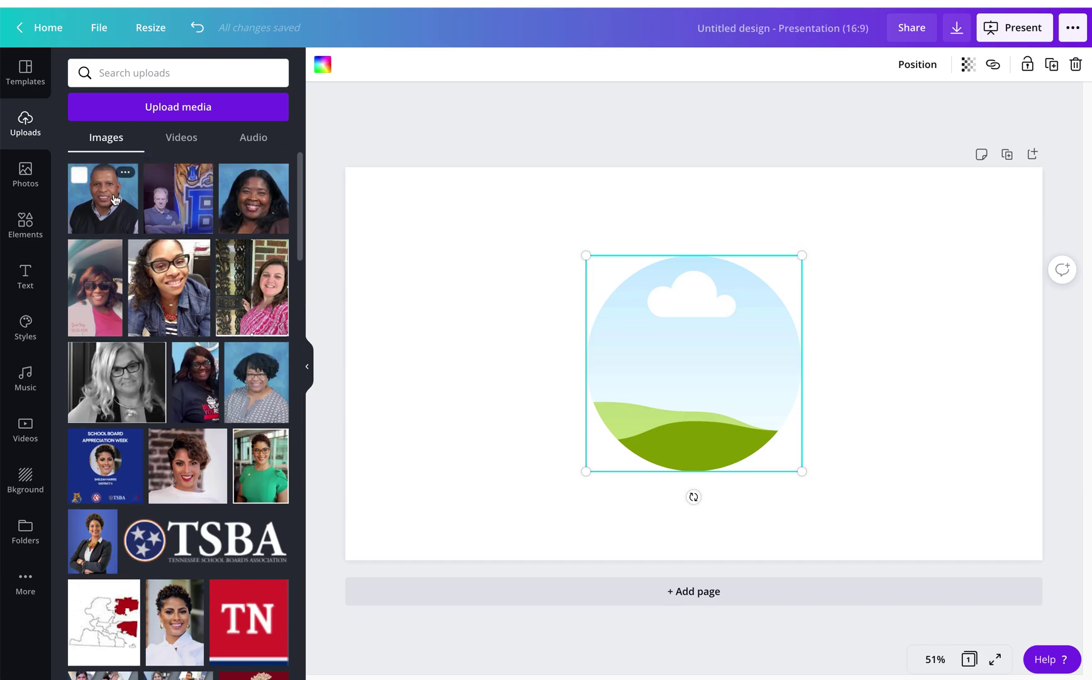
click(114, 217)
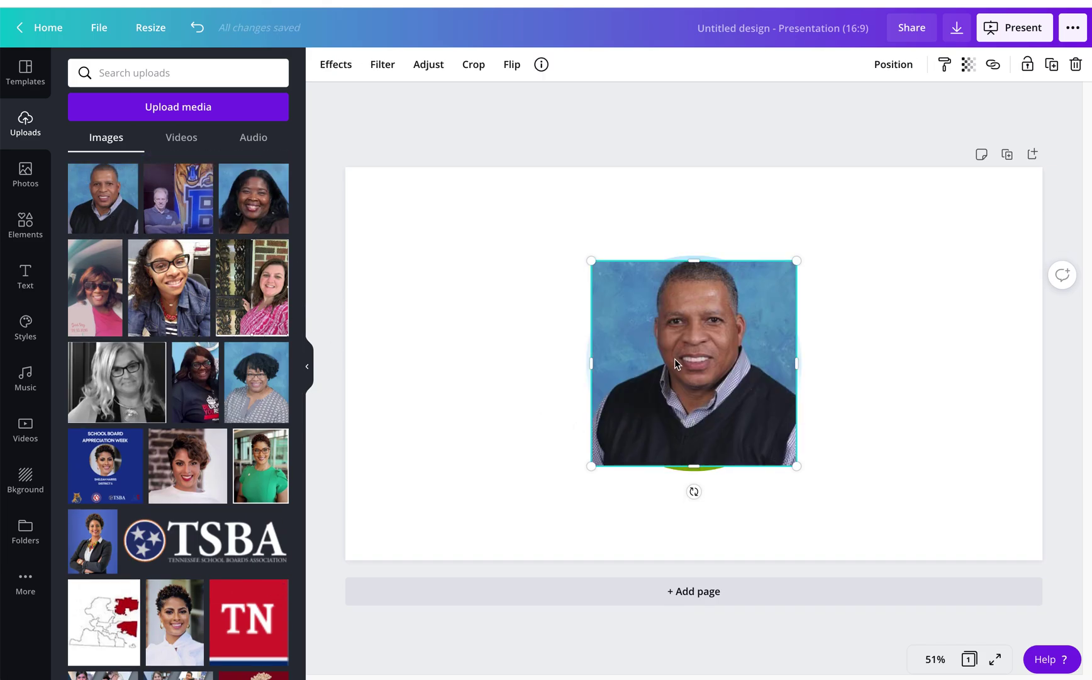
drag(660, 356, 669, 362)
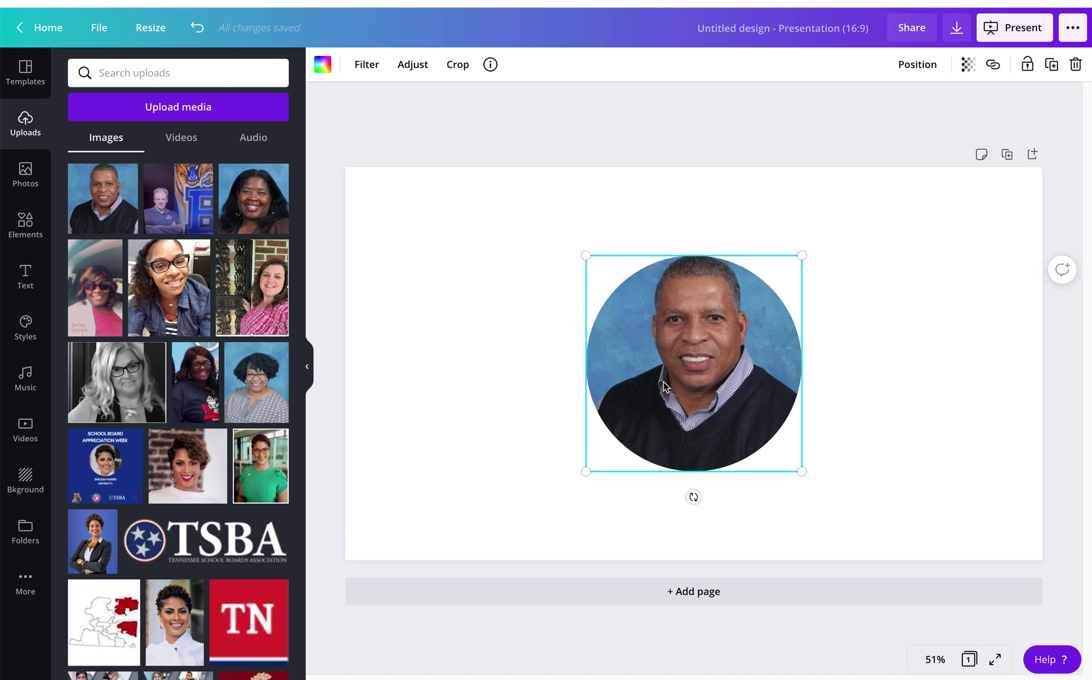
Step: Crop the framed photo, enlarging it and centring the face within the circle
double_click(687, 342)
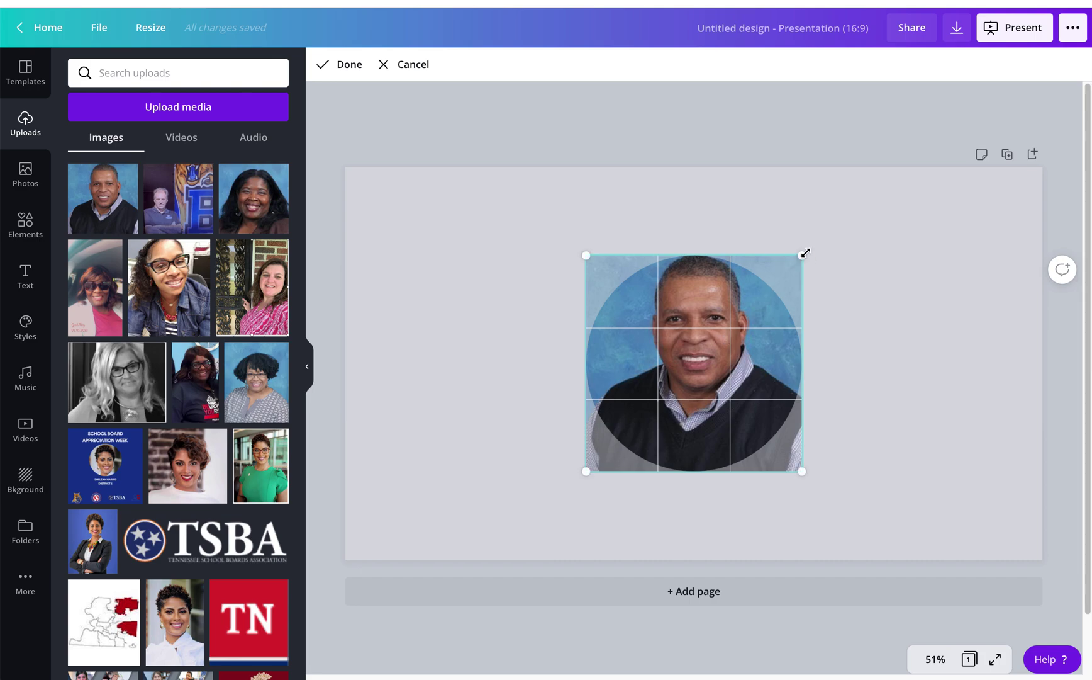
drag(806, 253, 852, 205)
drag(584, 201, 576, 195)
drag(743, 358, 717, 422)
click(932, 410)
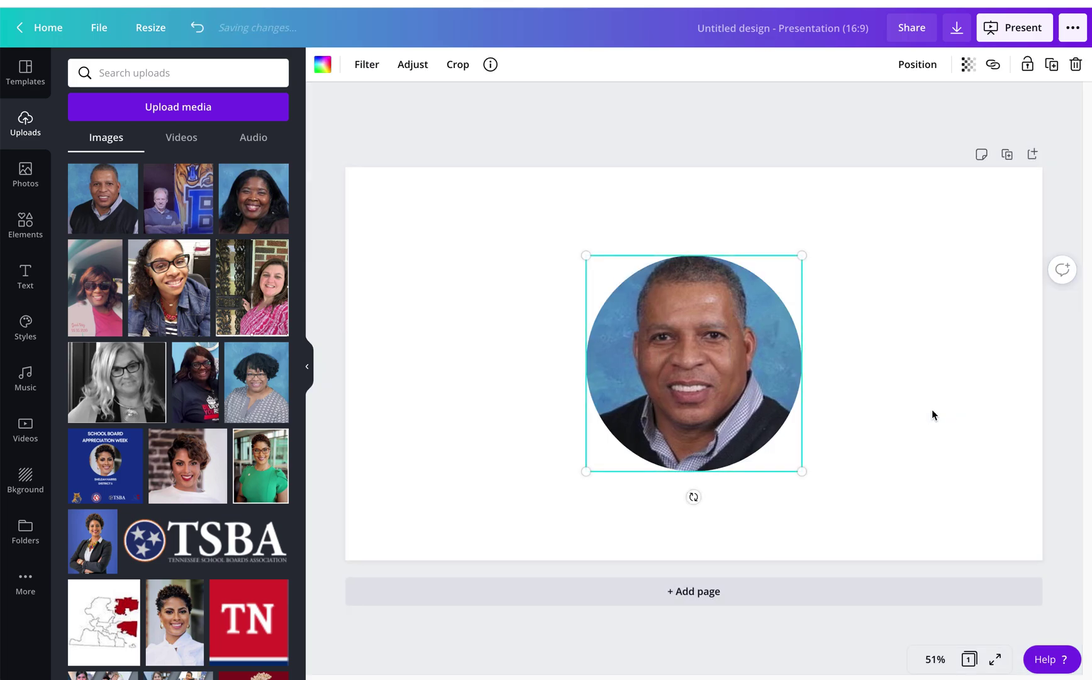
Step: Move the photo circle around the page, then delete it from the slide
click(888, 369)
drag(687, 371, 678, 339)
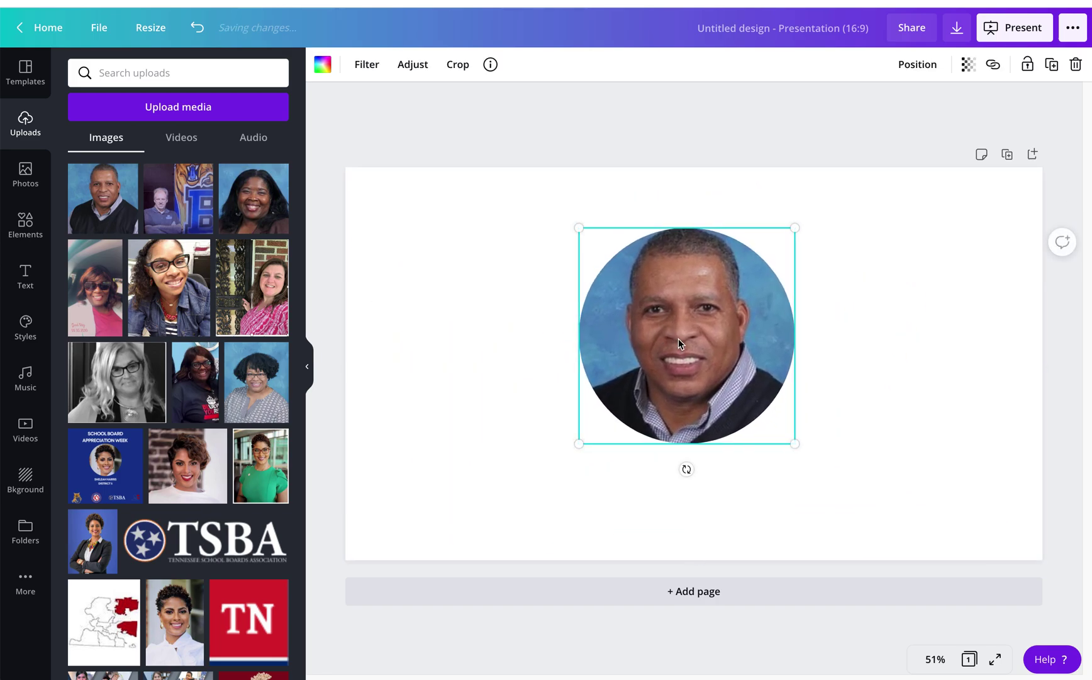
key(Delete)
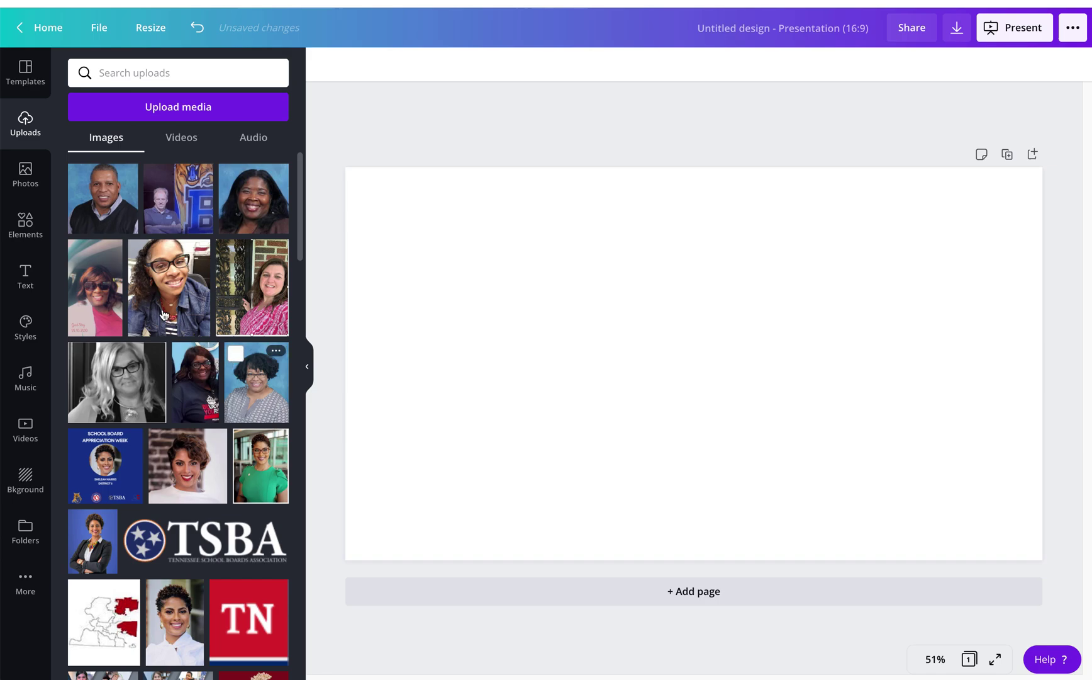
click(26, 284)
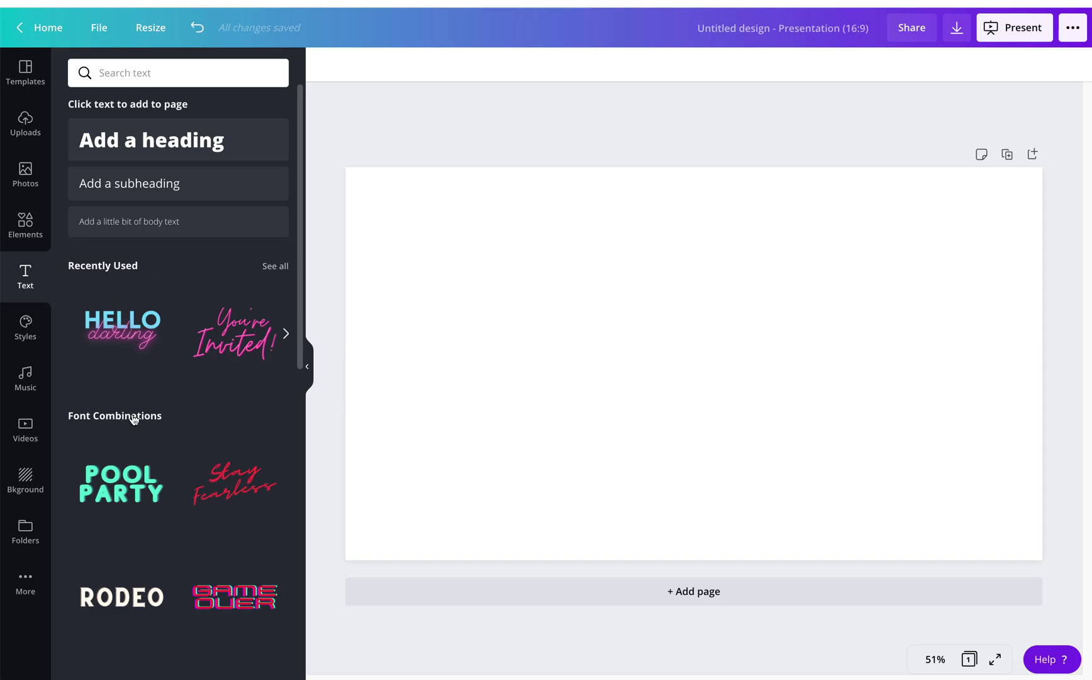
Step: Browse Elements, viewing all Grids and Gradients, then scroll back to the top
click(36, 238)
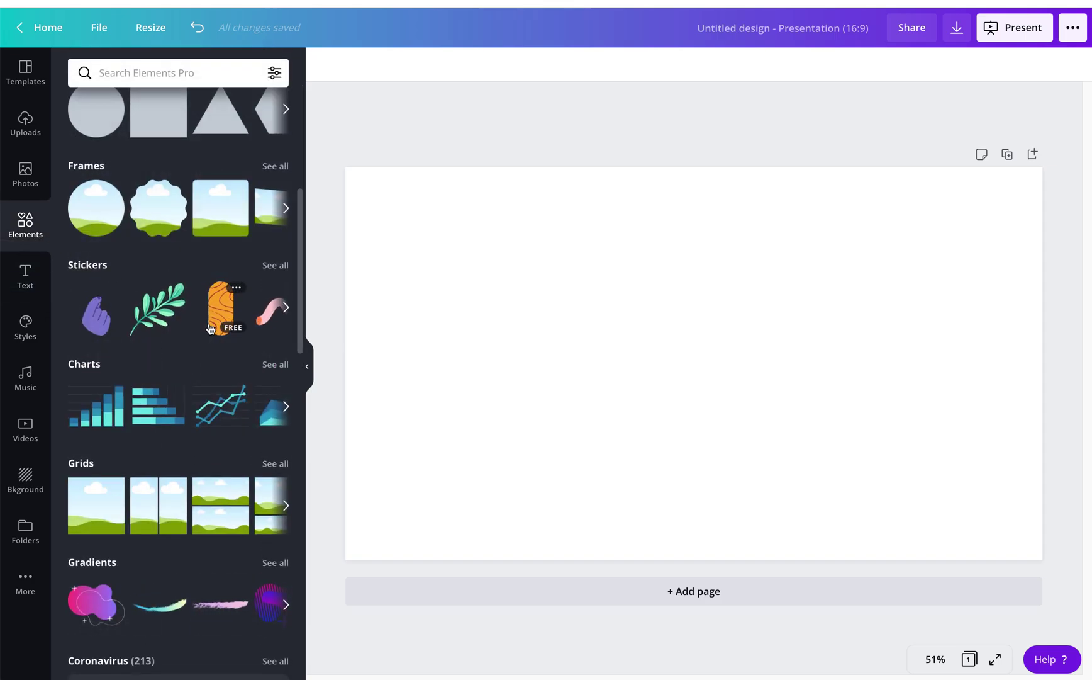
scroll(209, 328, down, 1)
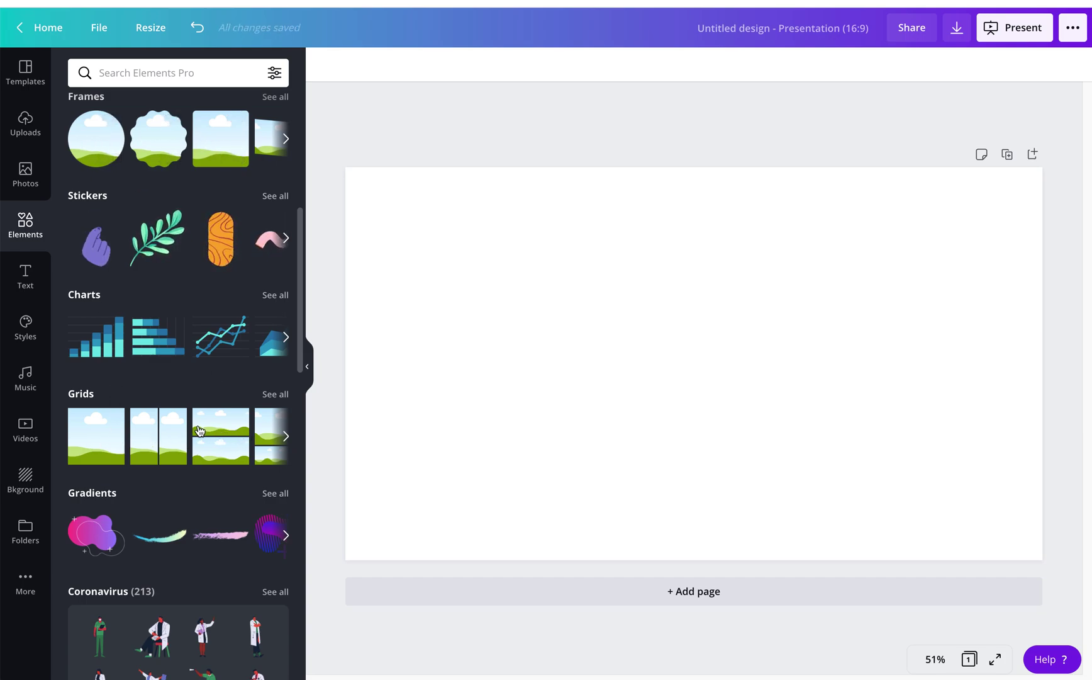
click(271, 395)
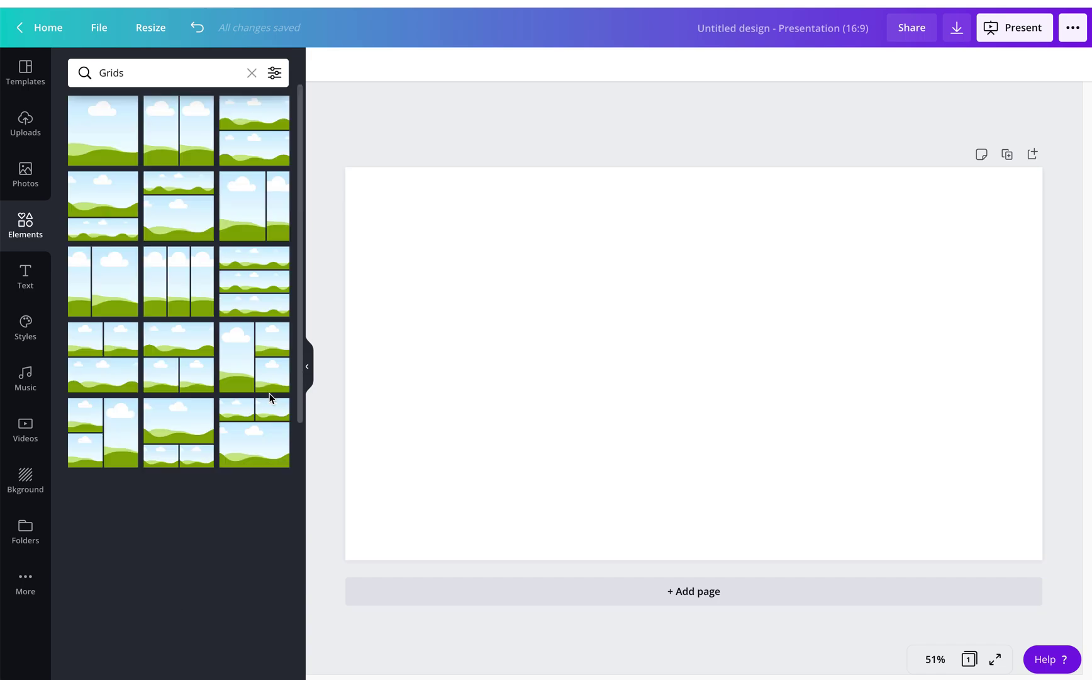
scroll(216, 538, down, 7)
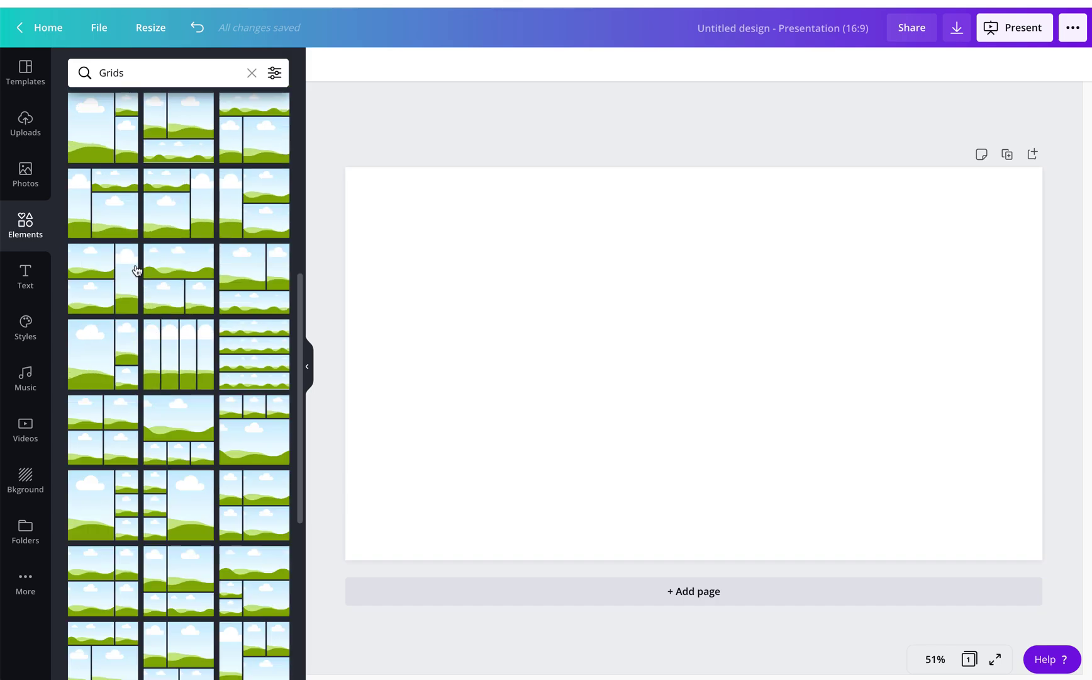
click(251, 73)
scroll(159, 374, down, 2)
click(273, 376)
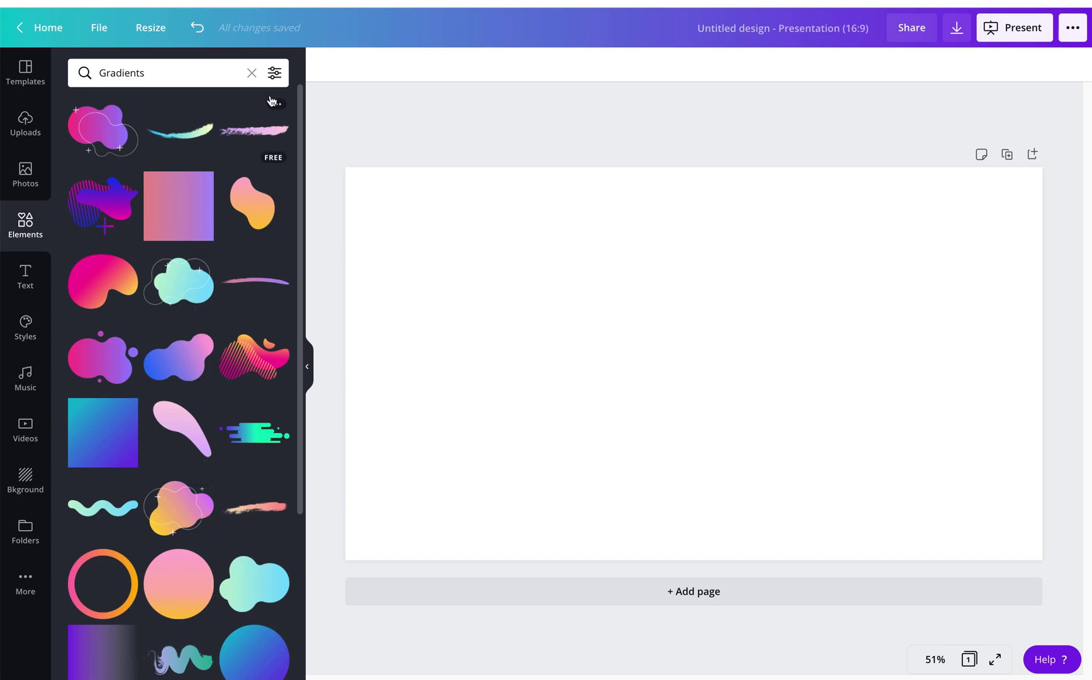
click(251, 73)
scroll(189, 370, down, 2)
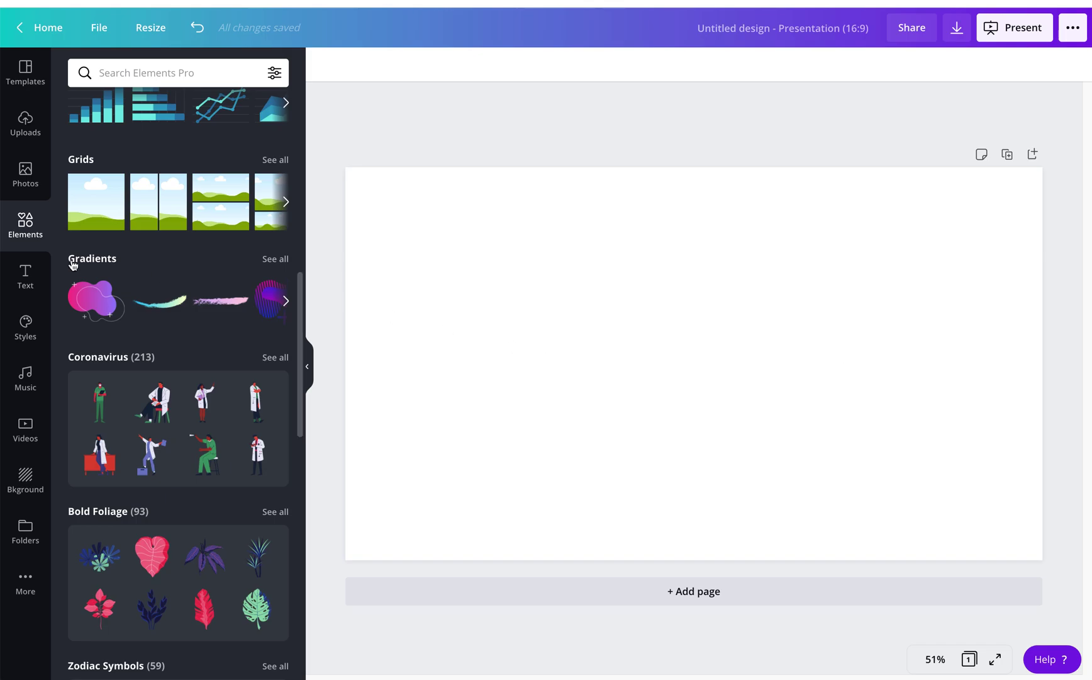
scroll(185, 244, up, 10)
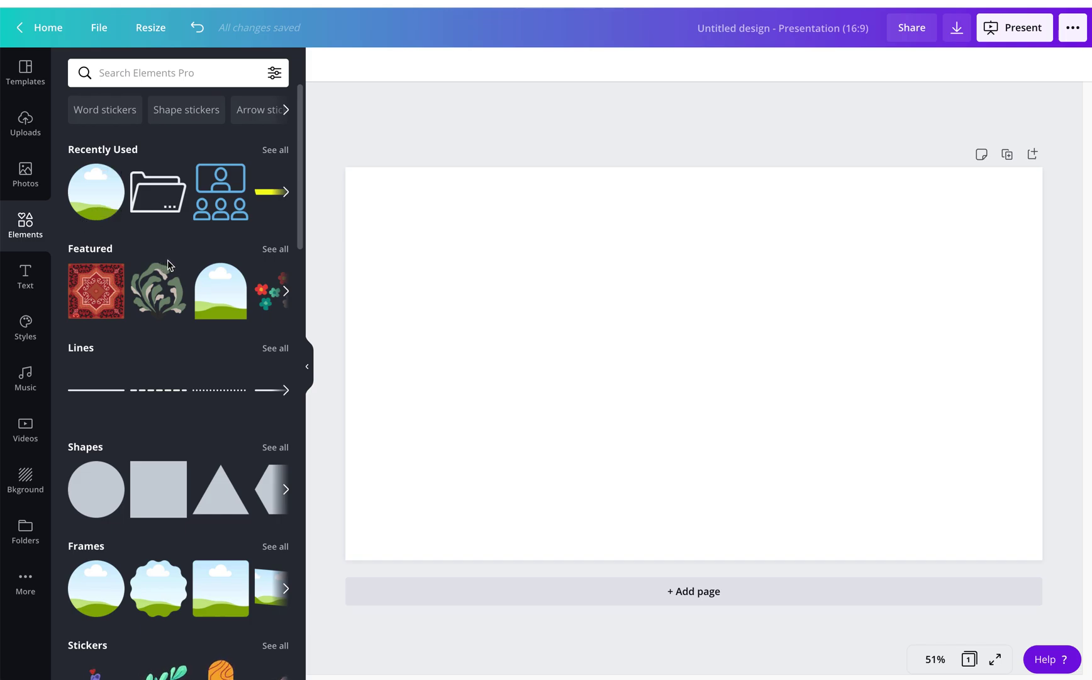
Step: Add the curved library bookshelf photo from Recently Used photos and widen it leftward
click(26, 171)
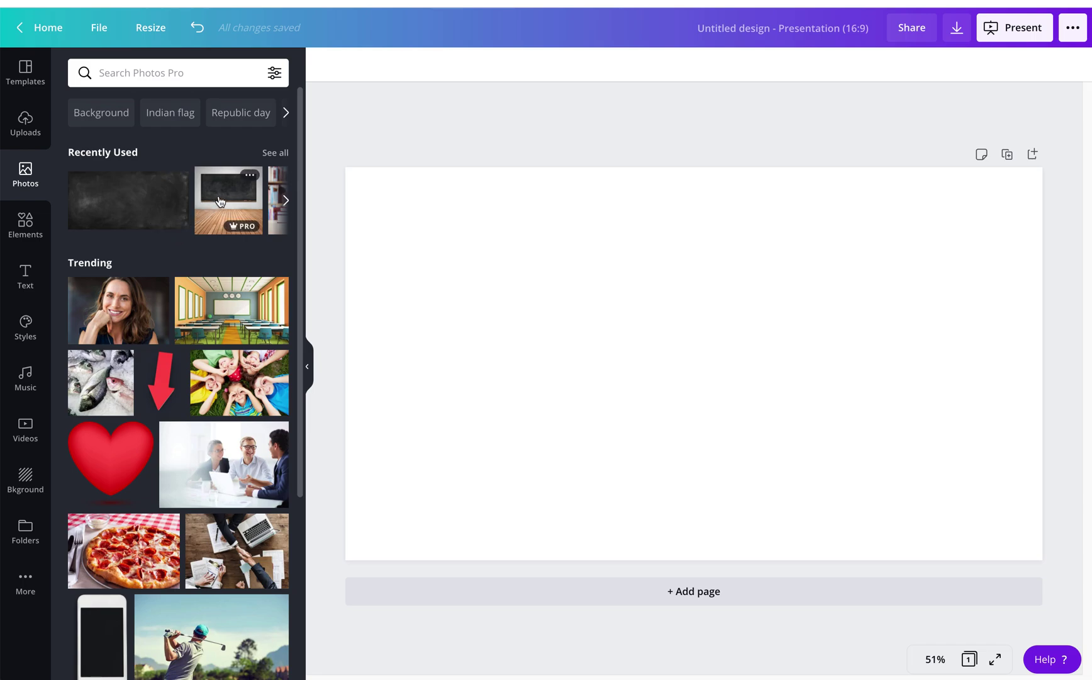
click(276, 154)
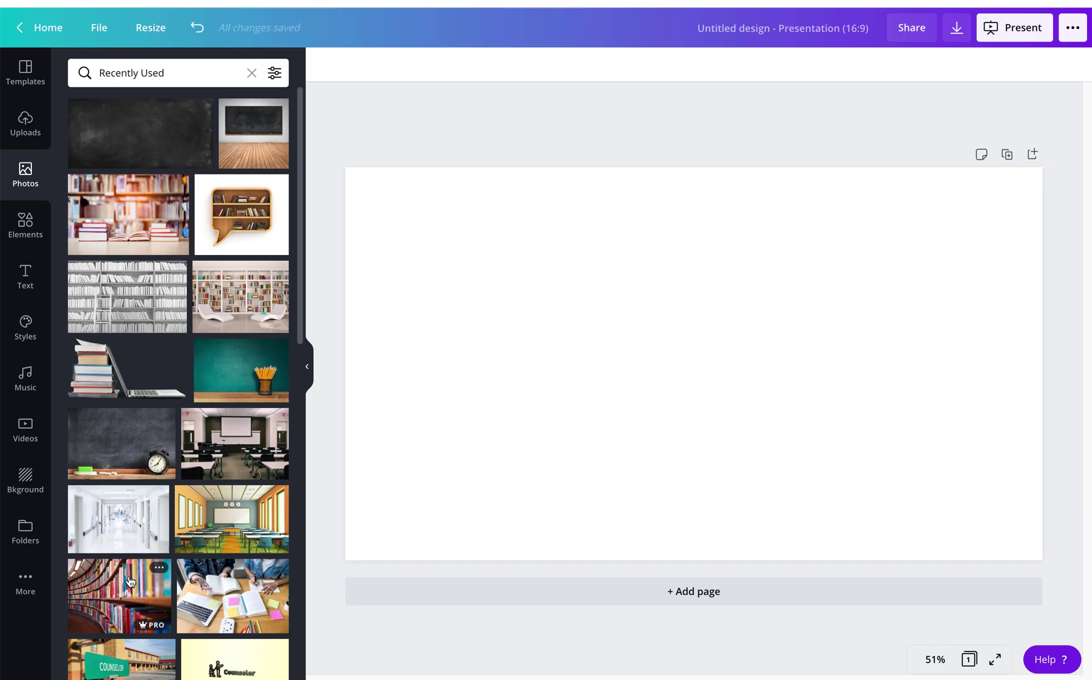
scroll(156, 433, down, 3)
click(156, 435)
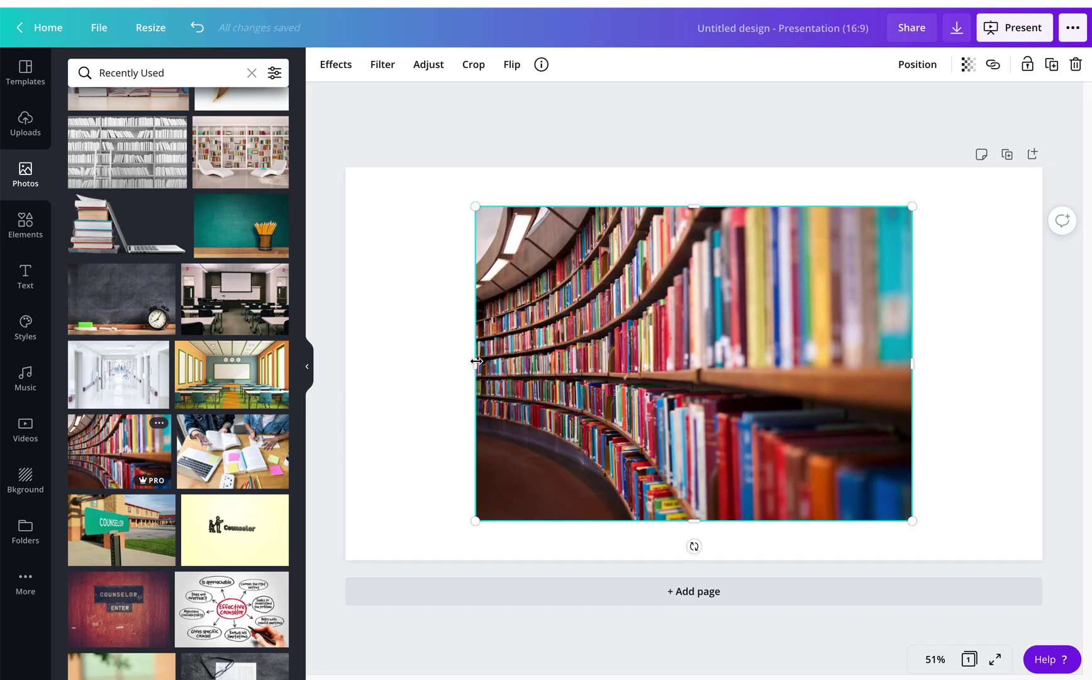
drag(473, 362, 384, 356)
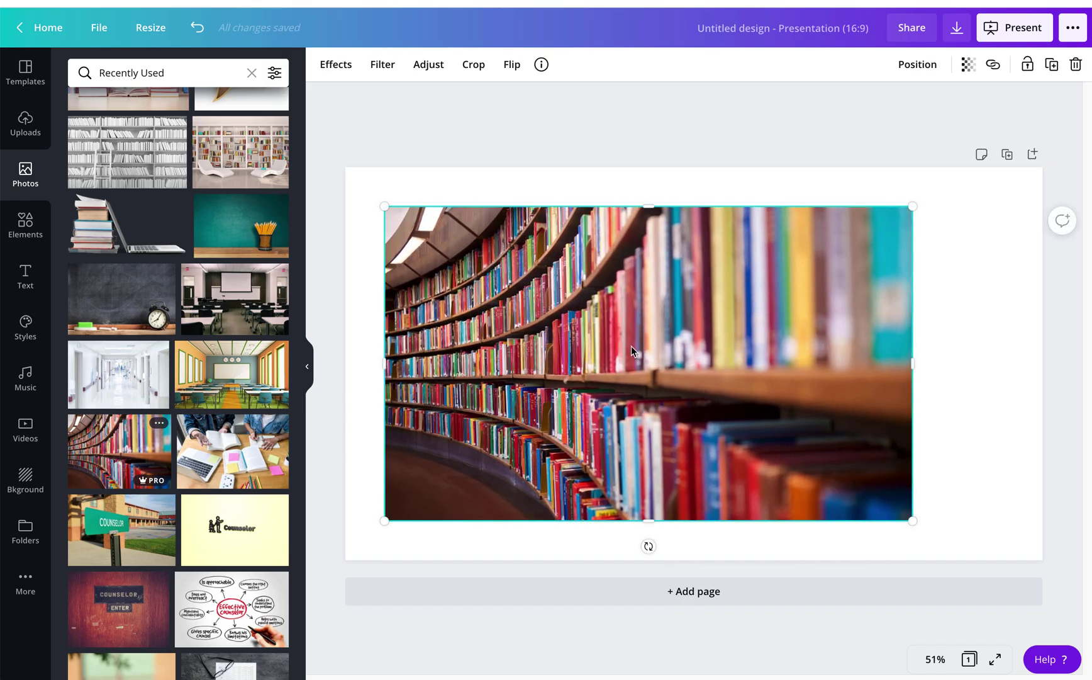
Step: Set the library photo as the slide background, then detach and delete it
right_click(669, 322)
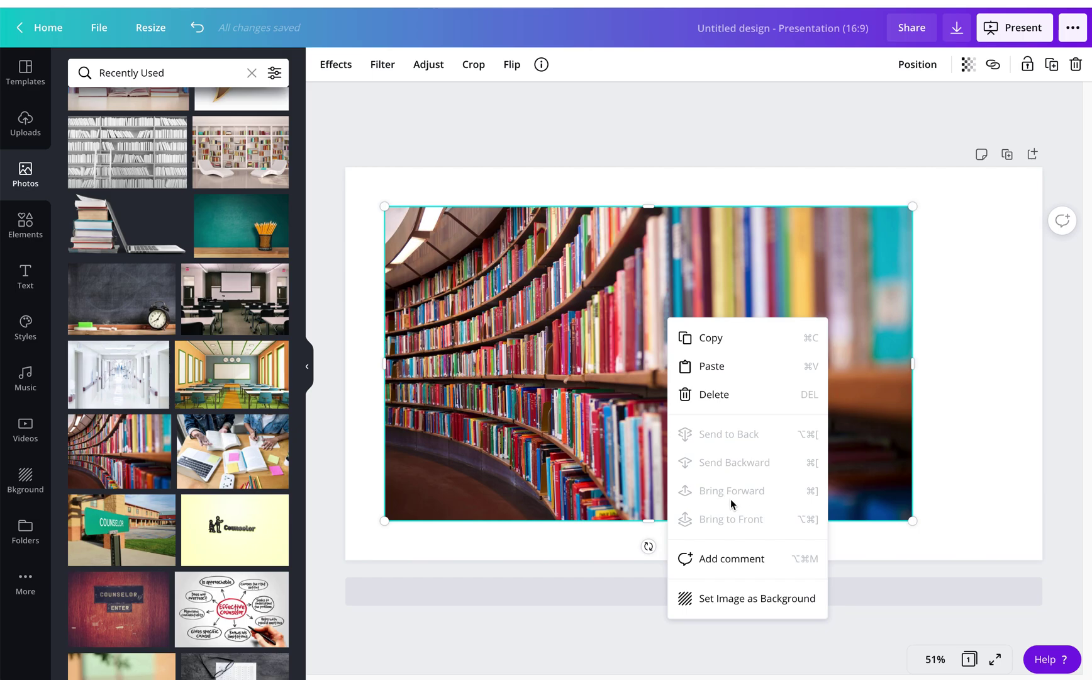
click(757, 598)
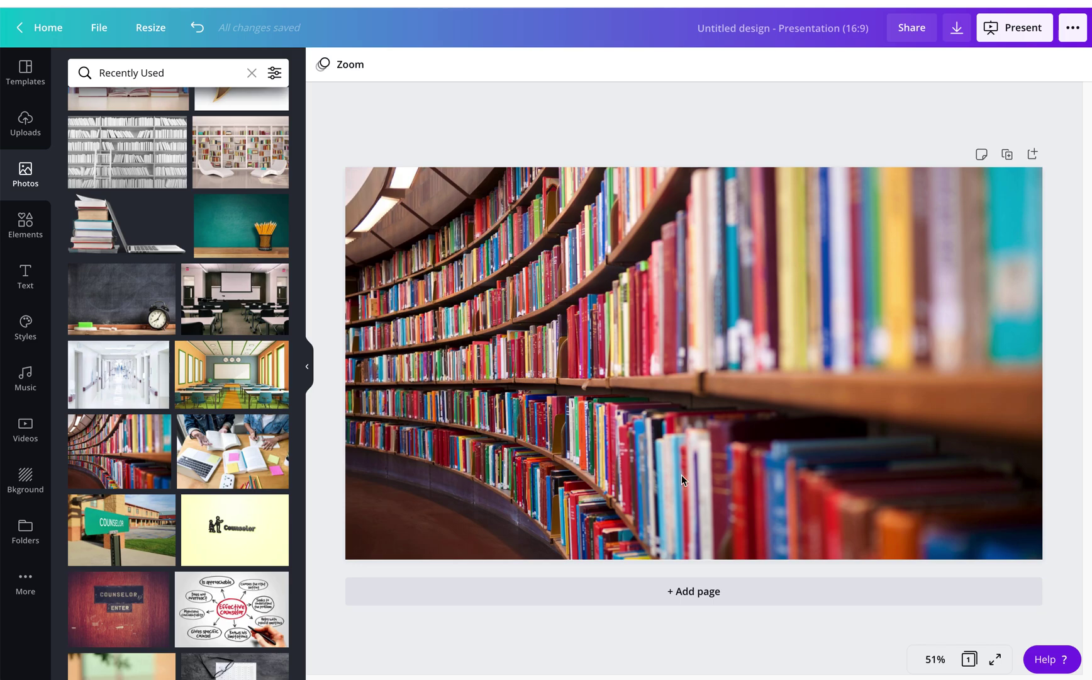
right_click(738, 246)
click(802, 401)
key(Delete)
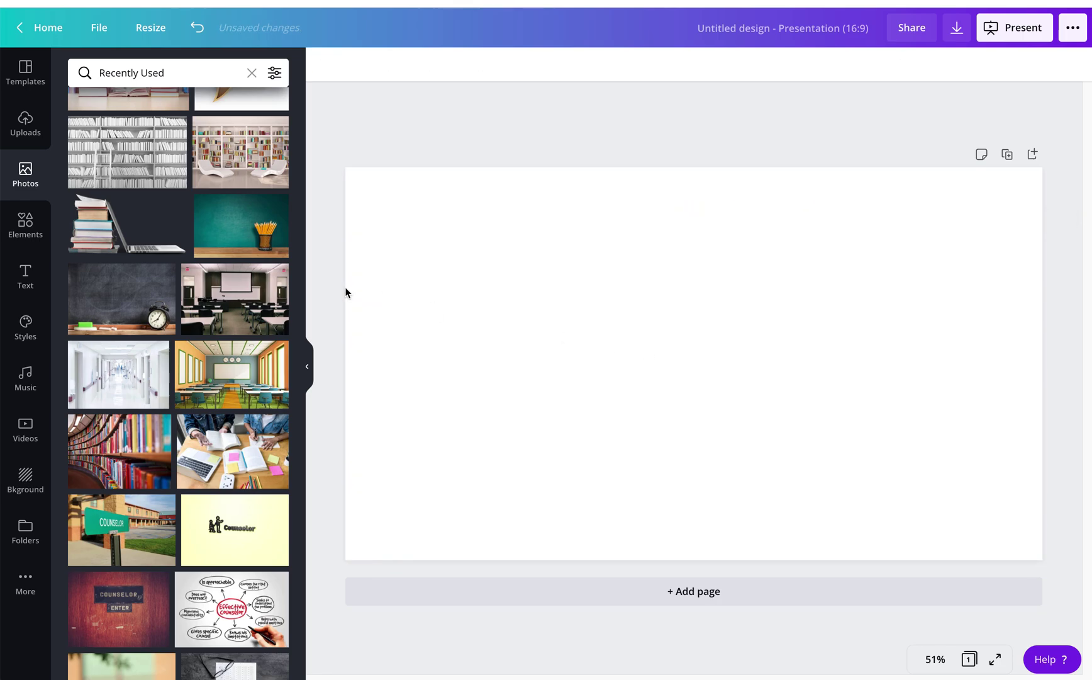
Step: Make the white bookshelf photo the slide background and add an 'Add a heading' text box
scroll(178, 224, up, 3)
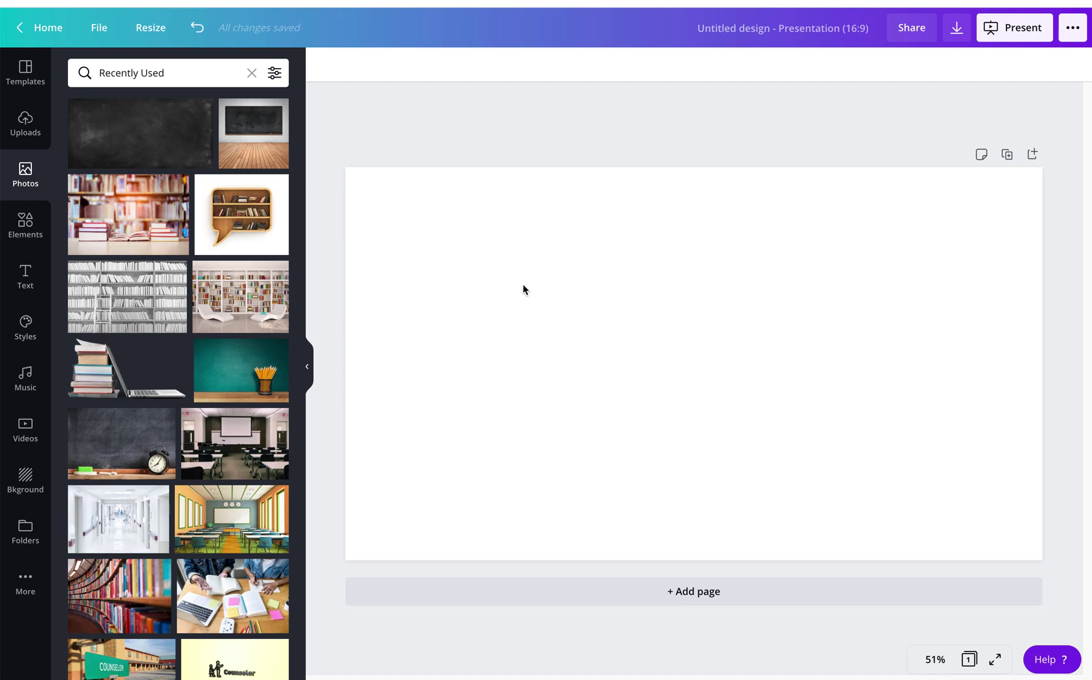
click(138, 289)
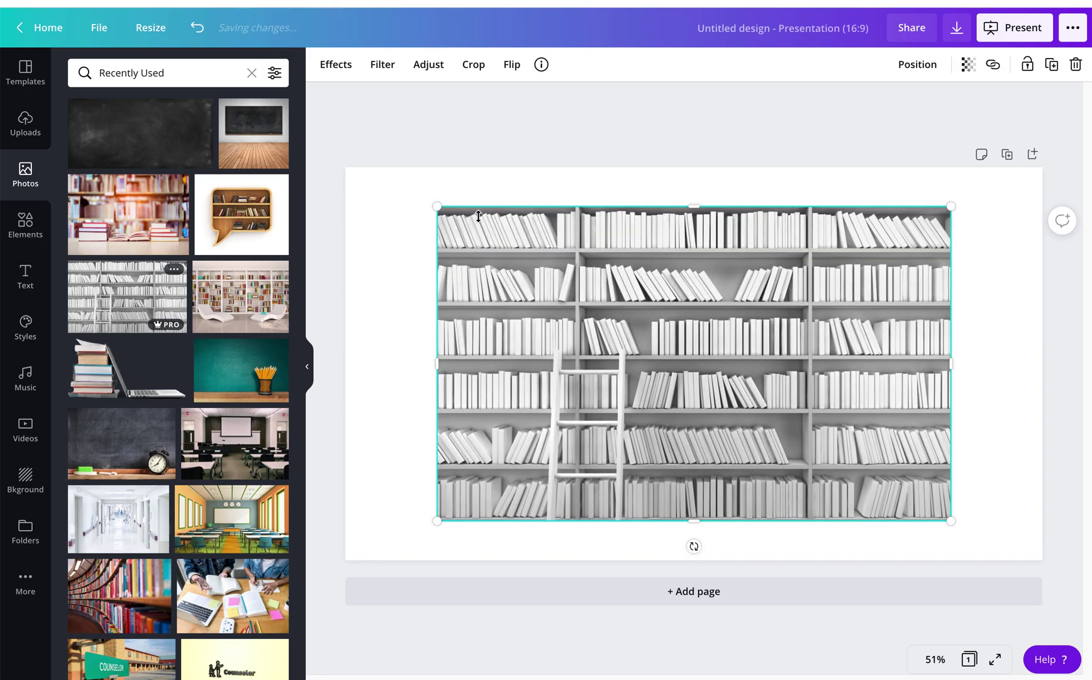
right_click(676, 305)
click(741, 584)
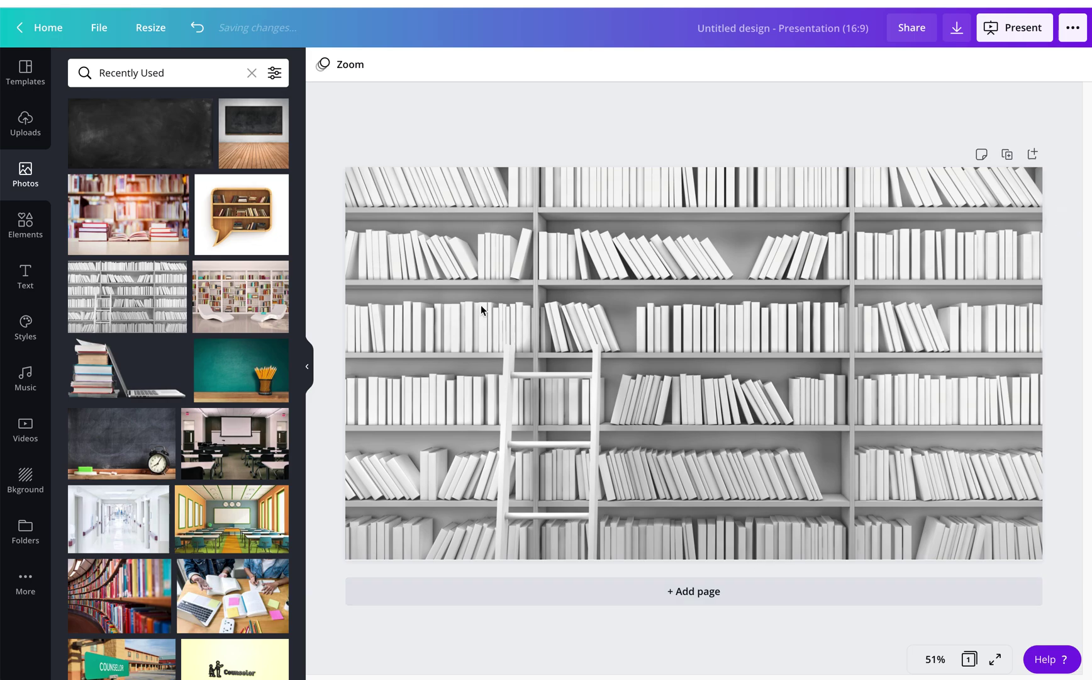
click(25, 276)
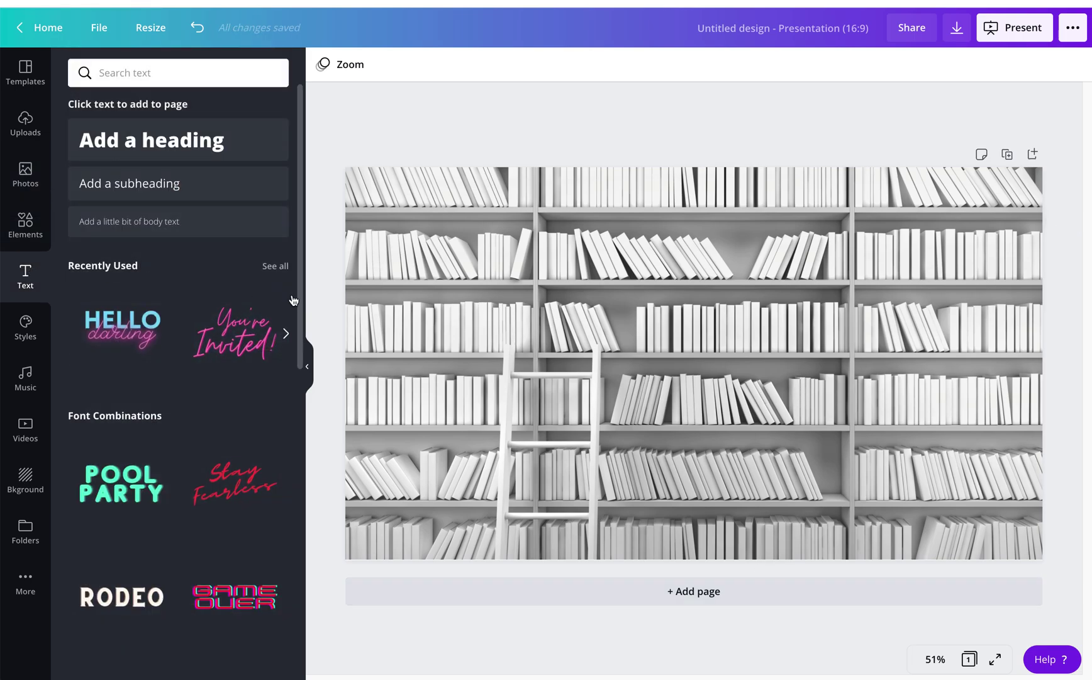
click(140, 141)
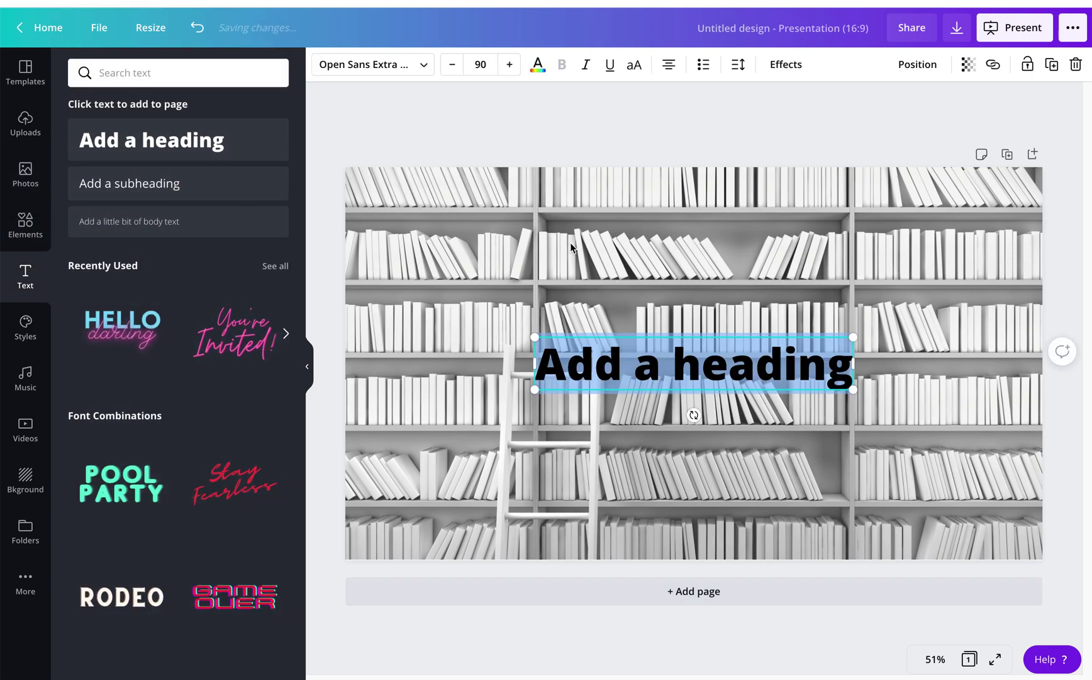
Step: Retitle the heading 'Librarian Portfolio', raise it just above centre, and colour it black
text(Lib)
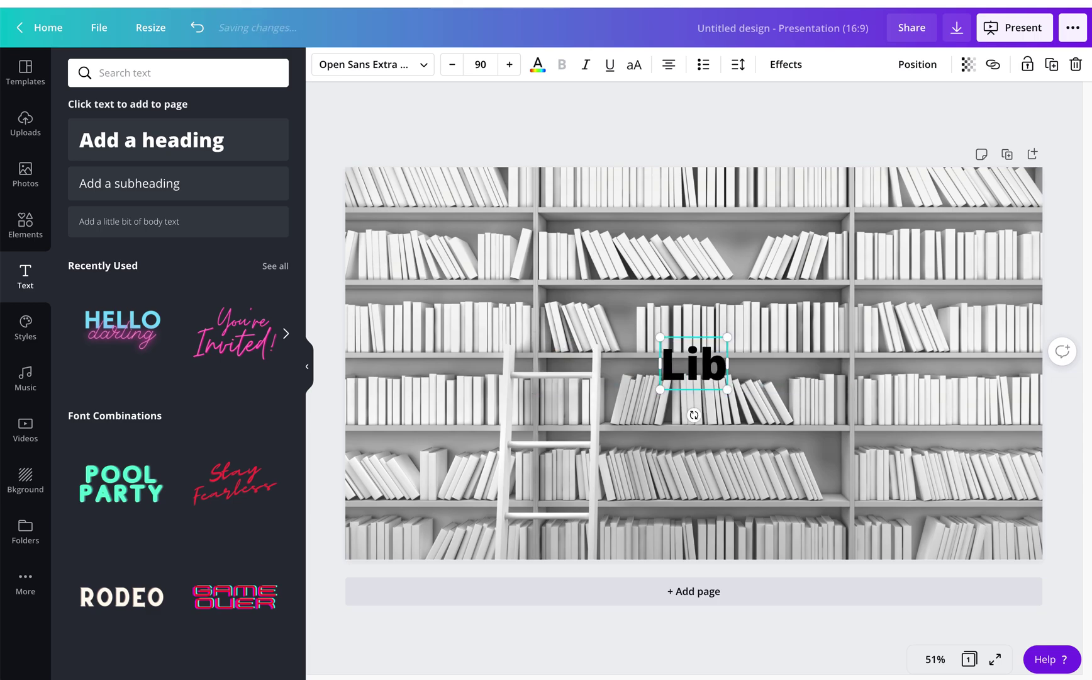
text(rarian Portfolio)
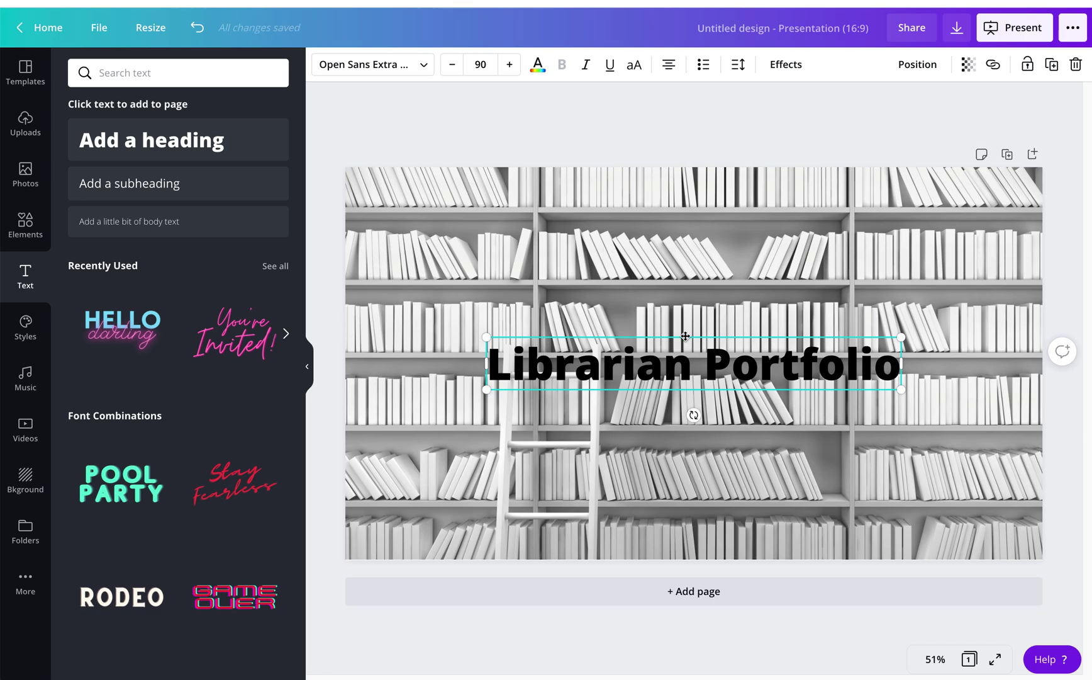
drag(687, 337, 679, 299)
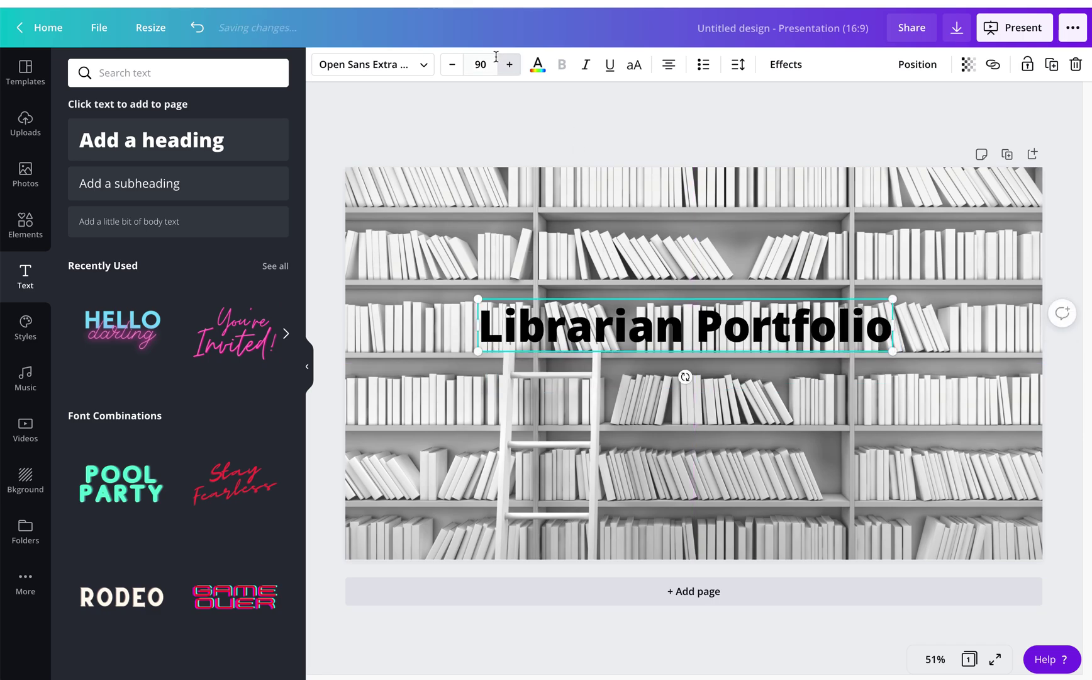
click(537, 66)
click(163, 279)
click(197, 288)
click(235, 318)
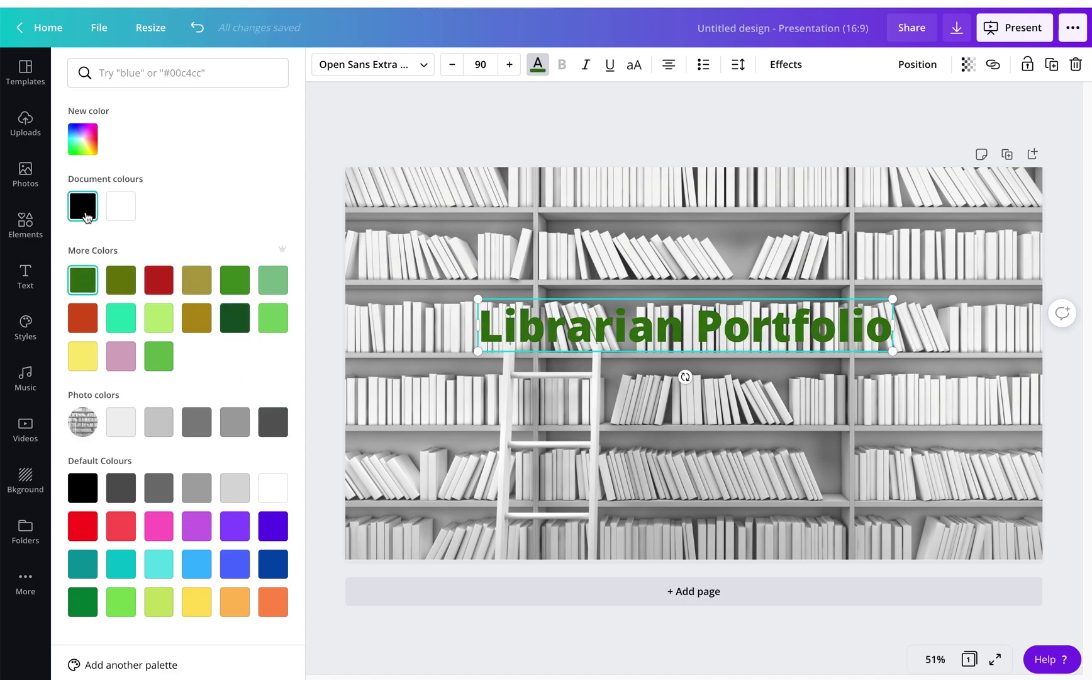
click(82, 206)
click(576, 301)
click(888, 414)
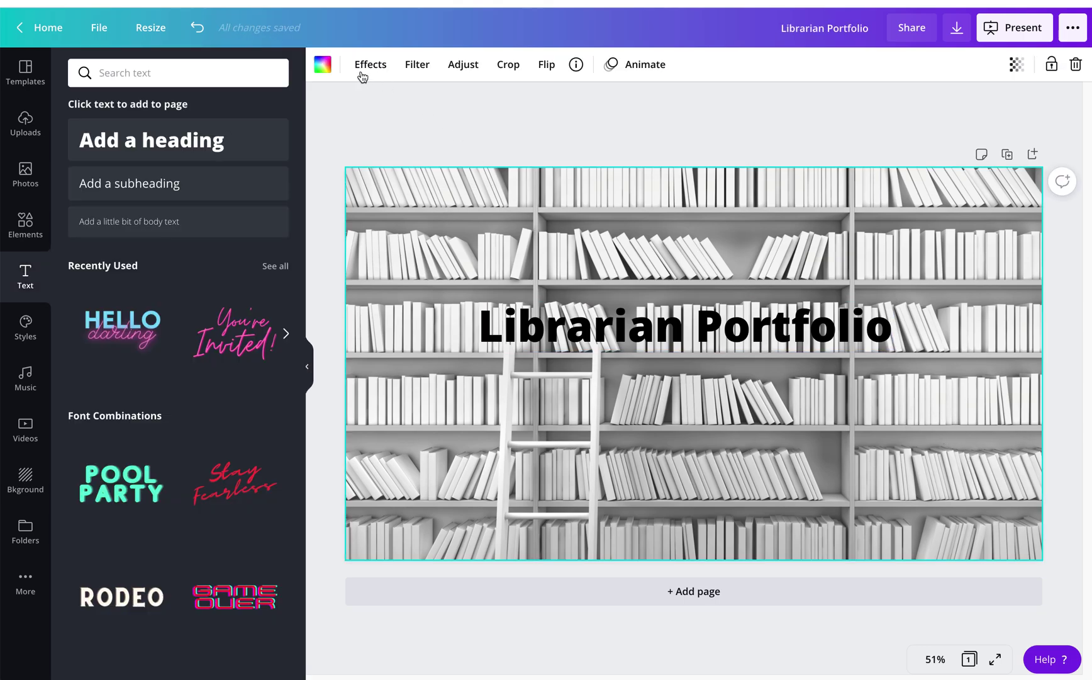
Step: Try a dark grey background fill, then undo it
click(323, 64)
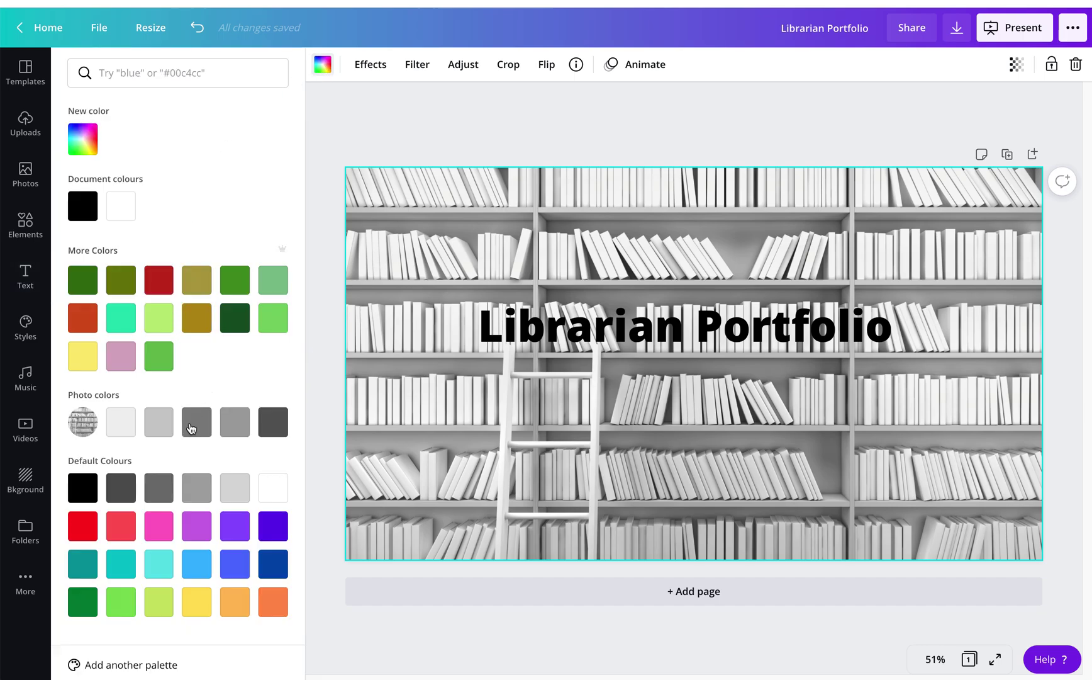
click(122, 488)
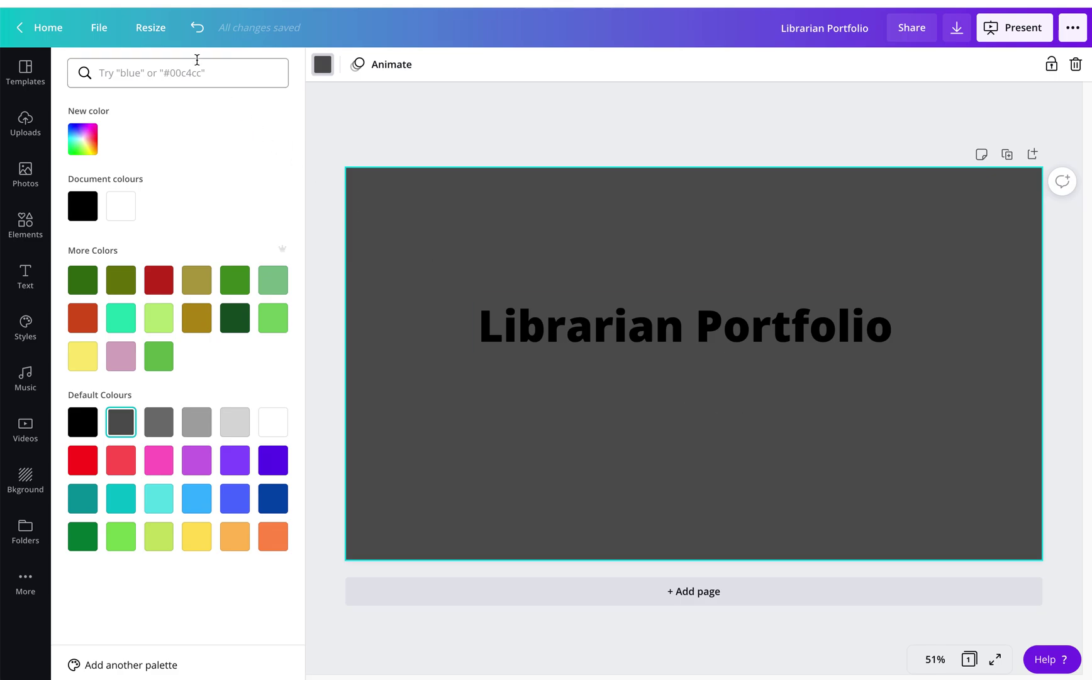
click(197, 28)
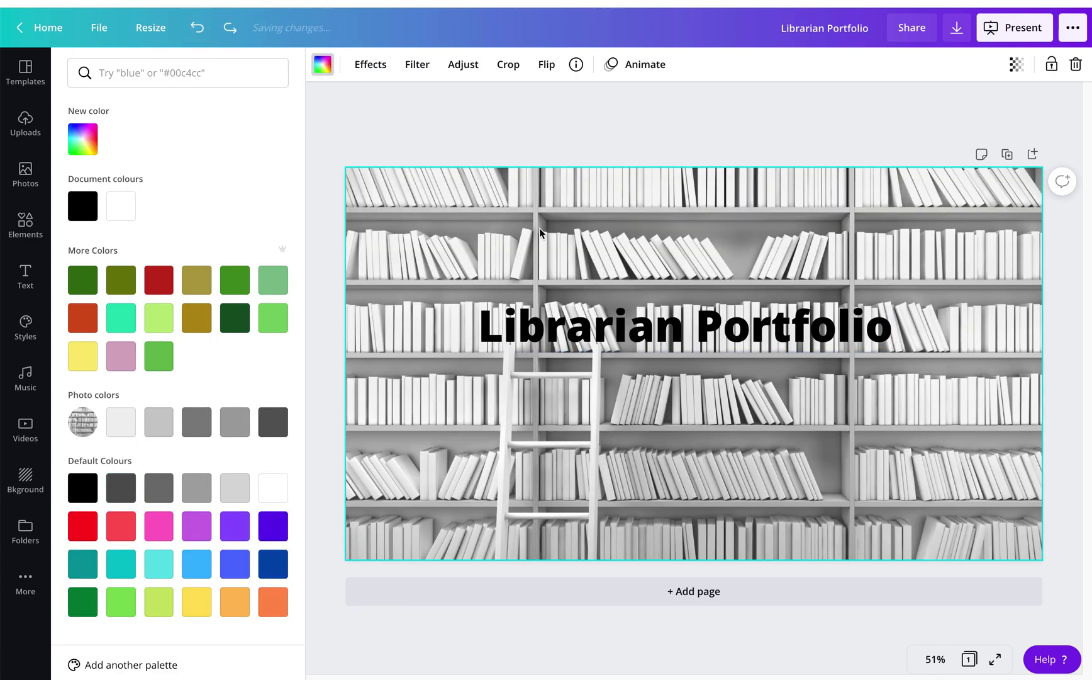
Step: Compare photo filters, settle on Whimsical for the bookshelf, and move the title higher
click(412, 66)
click(145, 196)
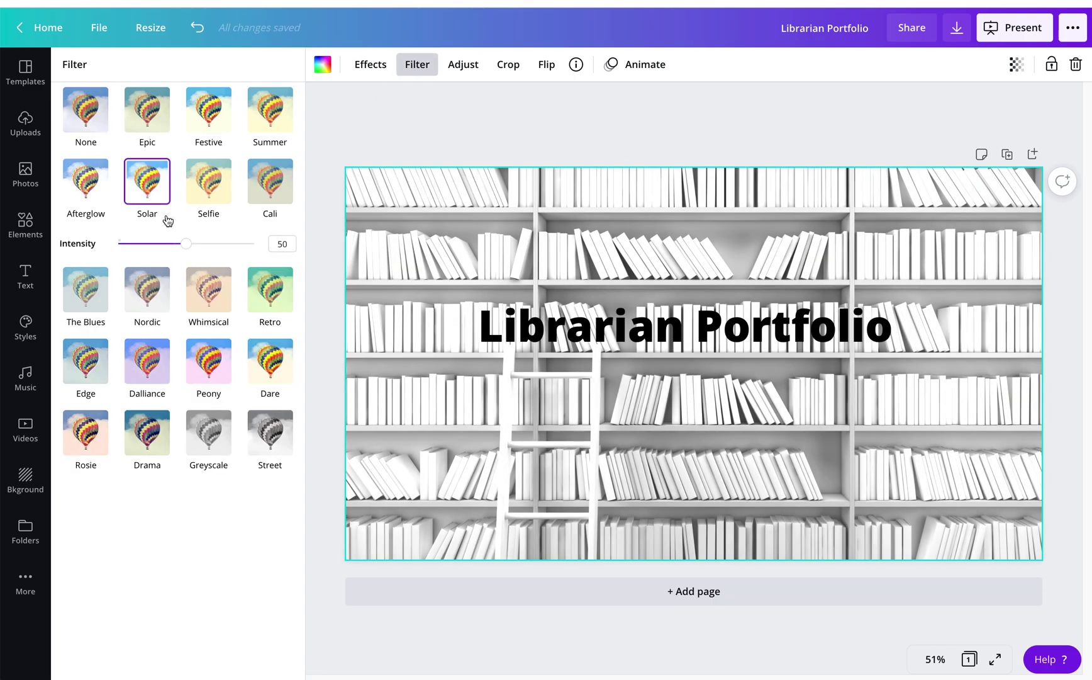
click(211, 293)
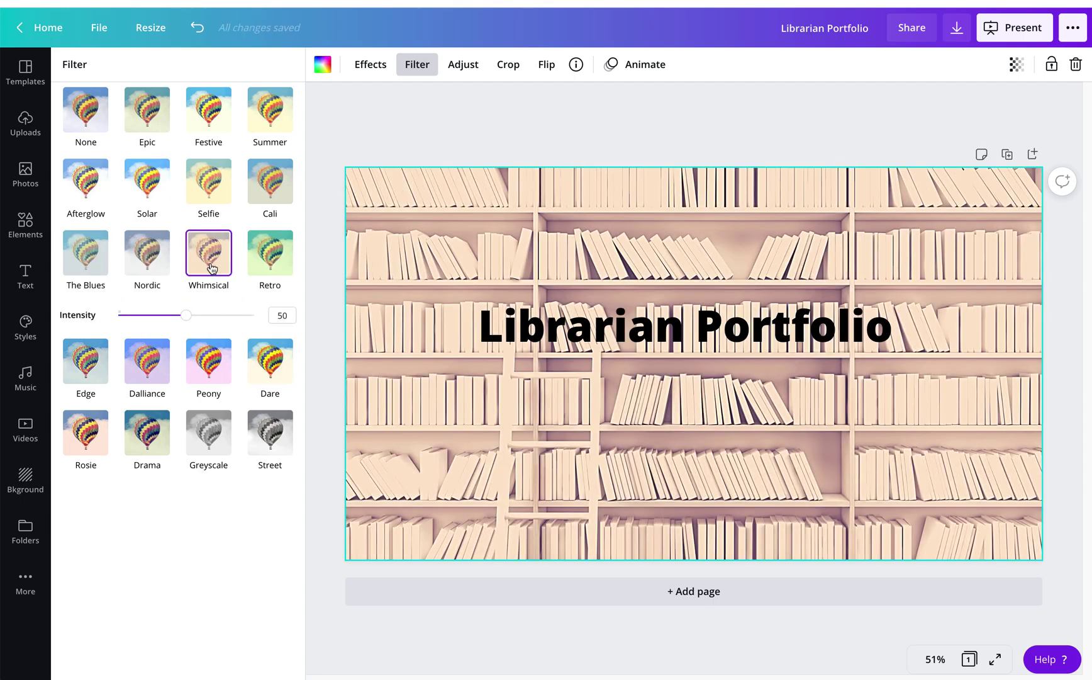
click(269, 264)
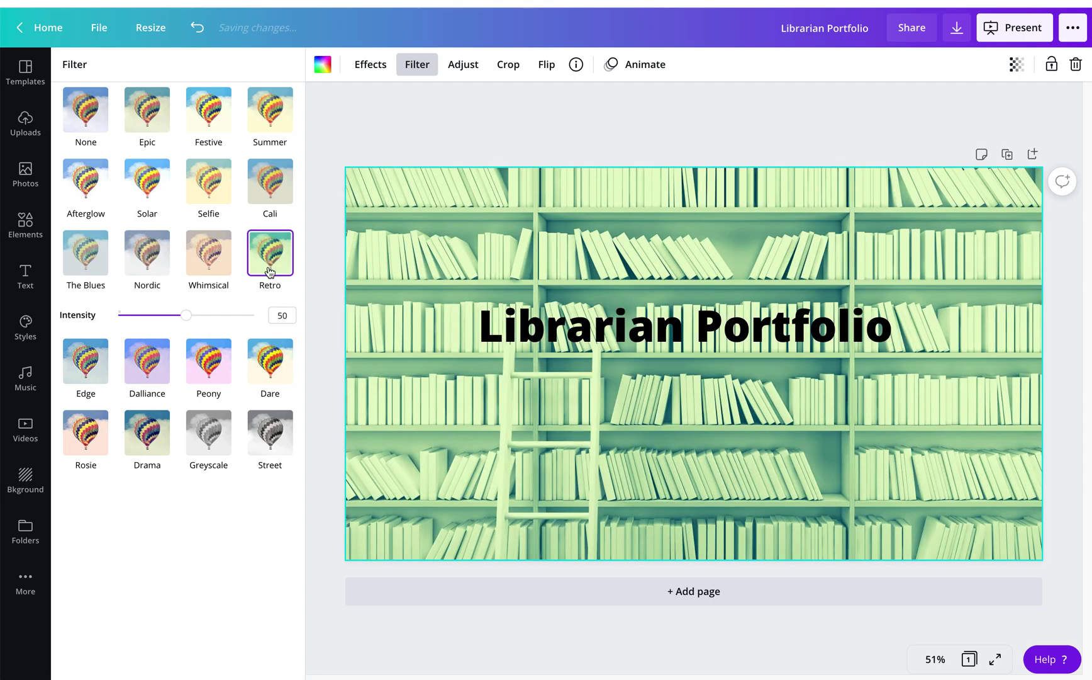
click(286, 365)
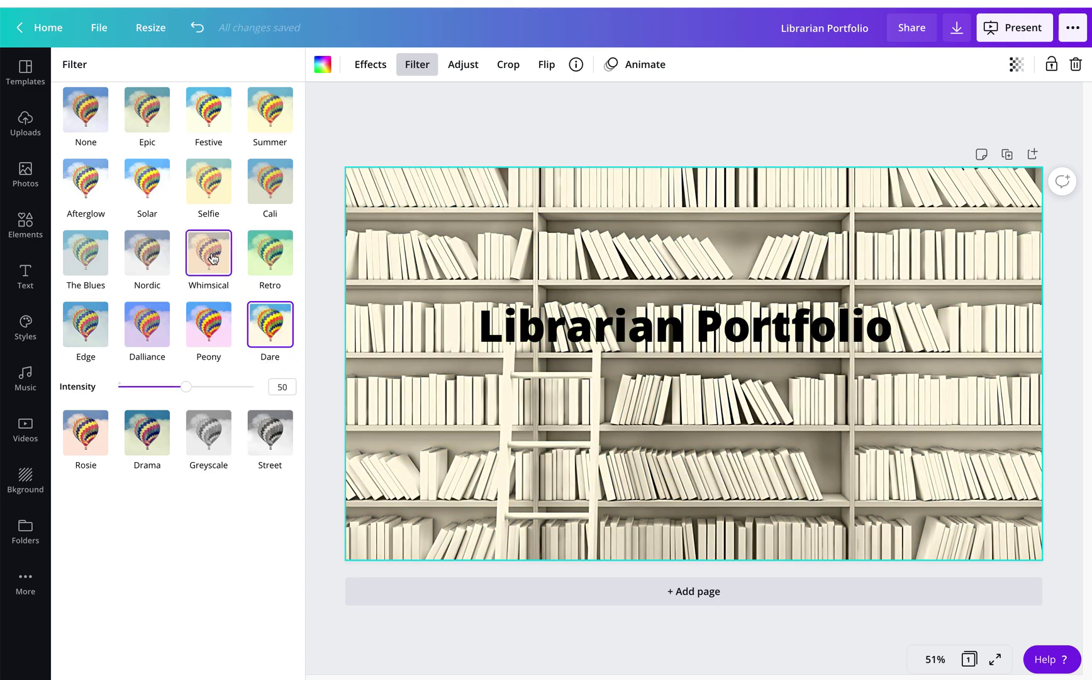
click(256, 433)
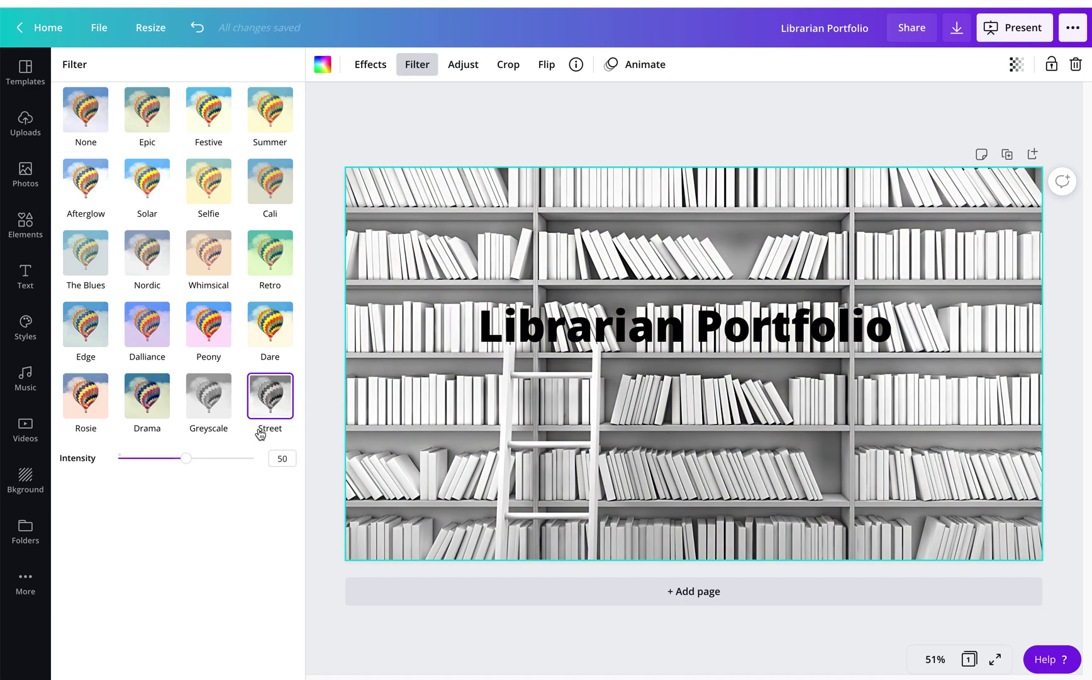
click(209, 395)
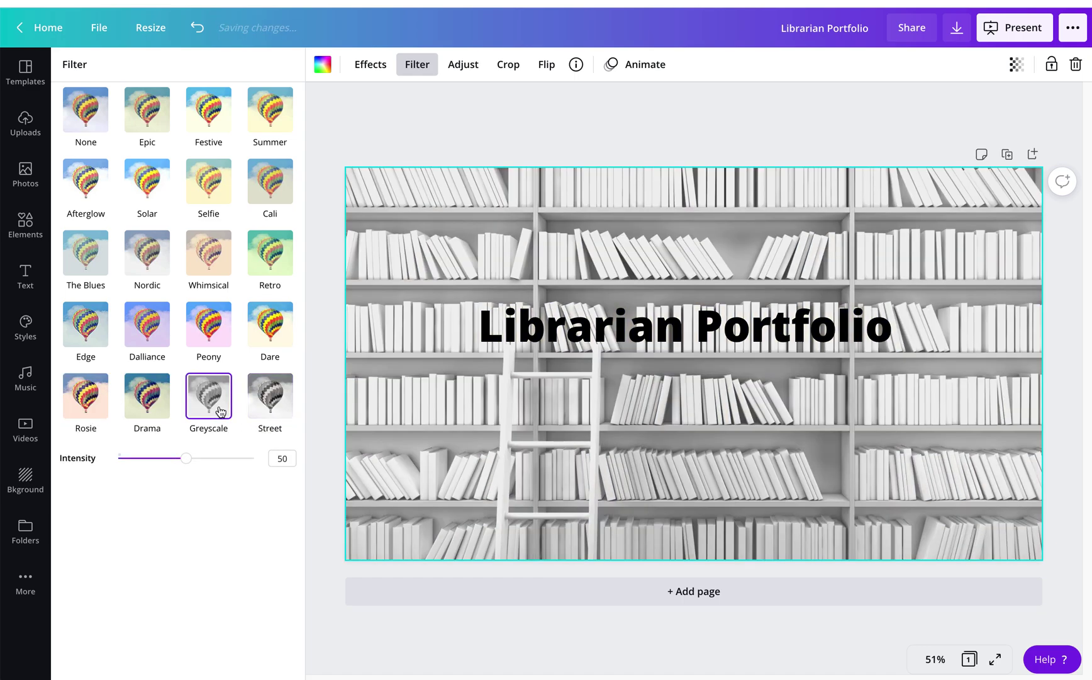
click(147, 398)
click(225, 295)
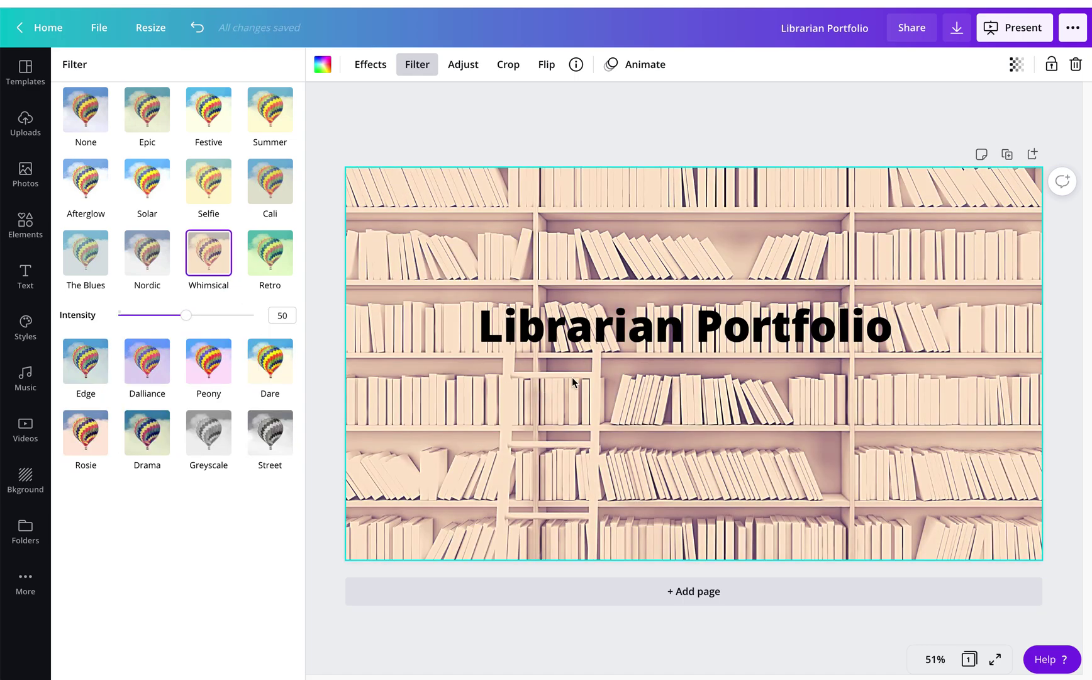
drag(729, 329, 720, 294)
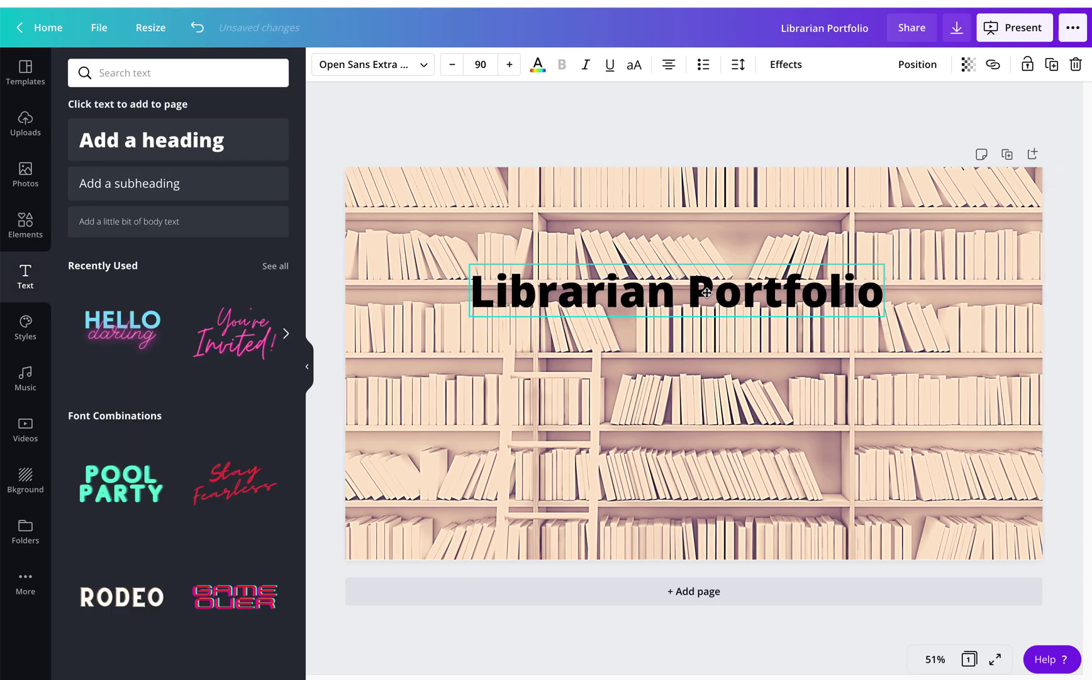
Step: Add a new page 2 and place the chalkboard-on-wall photo on it
click(897, 382)
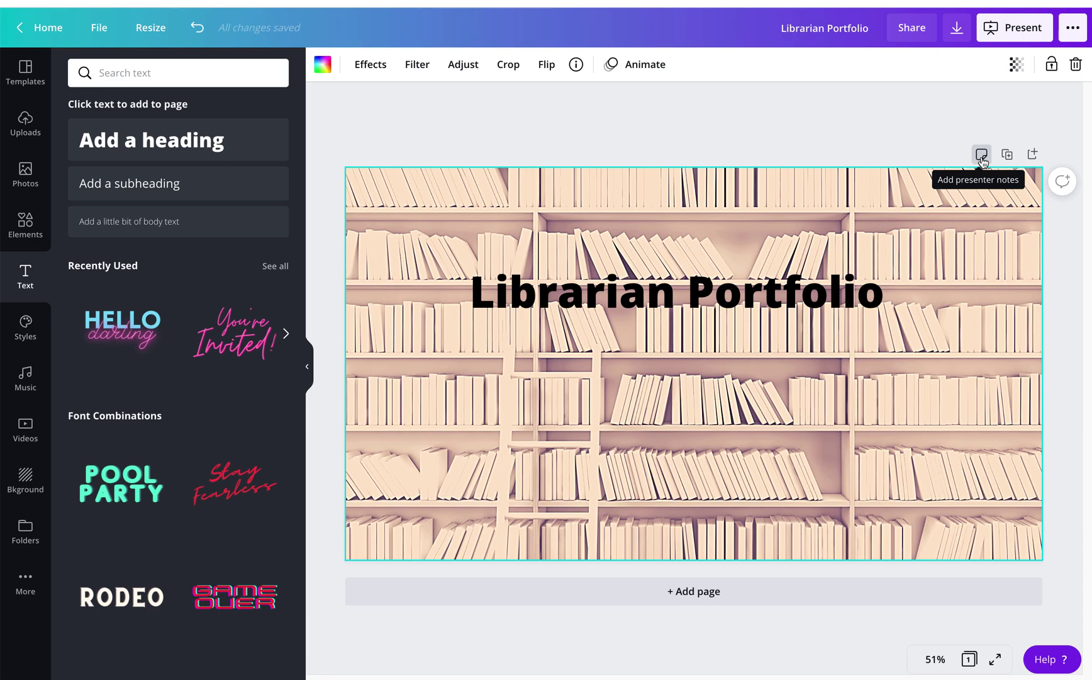
click(1033, 154)
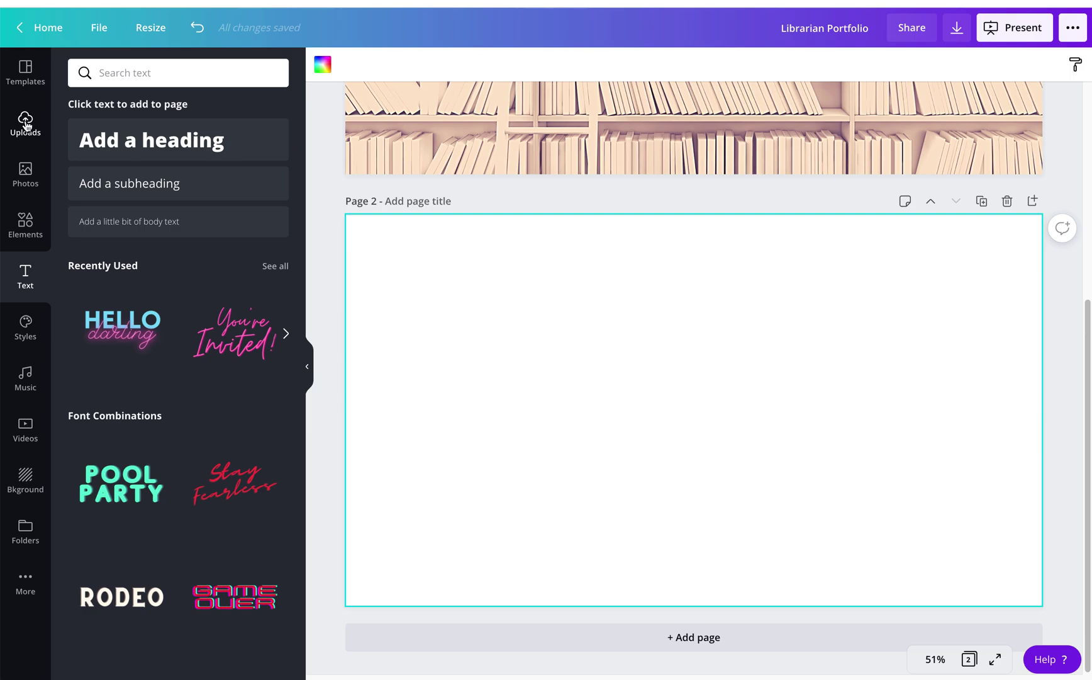
click(27, 174)
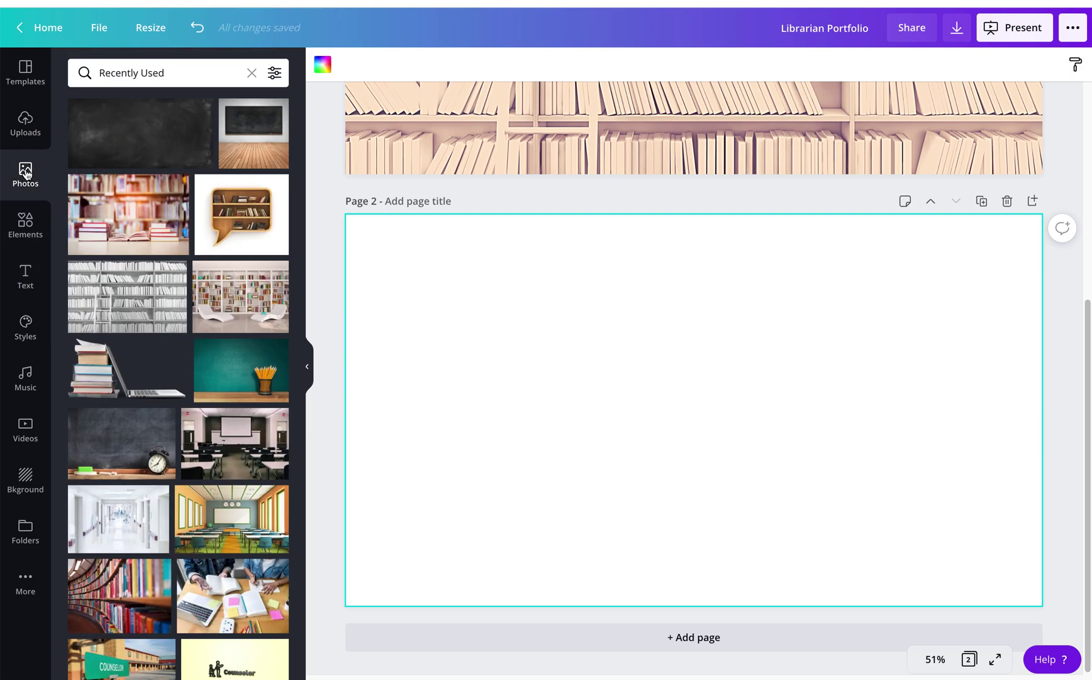
click(249, 137)
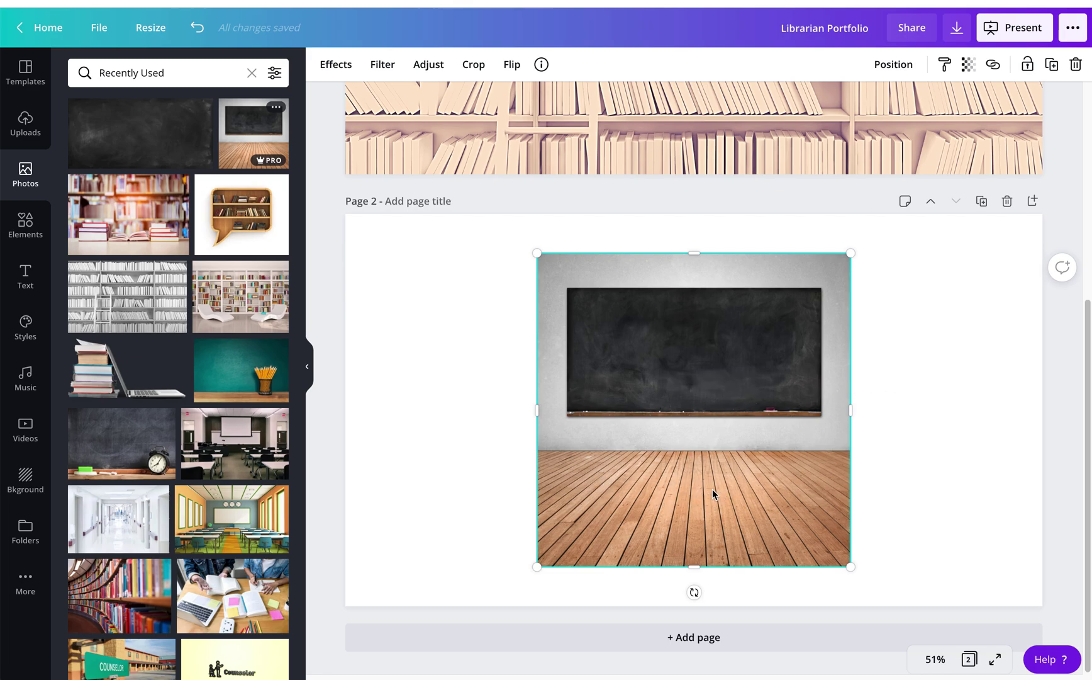
Step: Set the chalkboard photo as page 2's background, shifted slightly downward
right_click(706, 383)
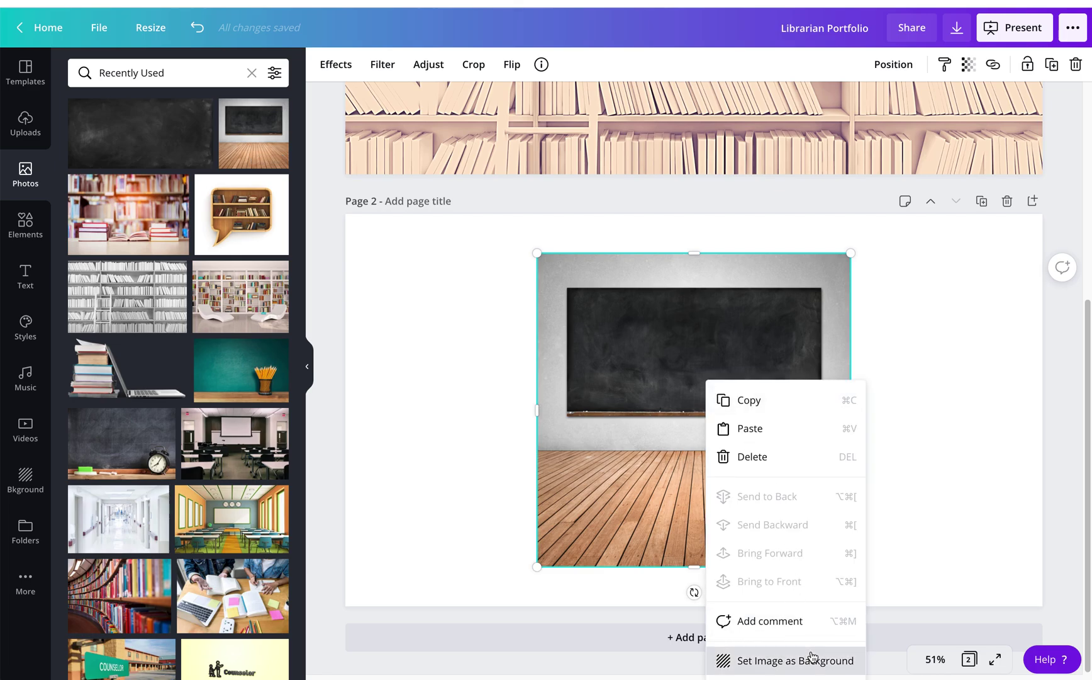
click(807, 658)
click(745, 434)
double_click(708, 321)
drag(707, 329, 706, 416)
click(1061, 342)
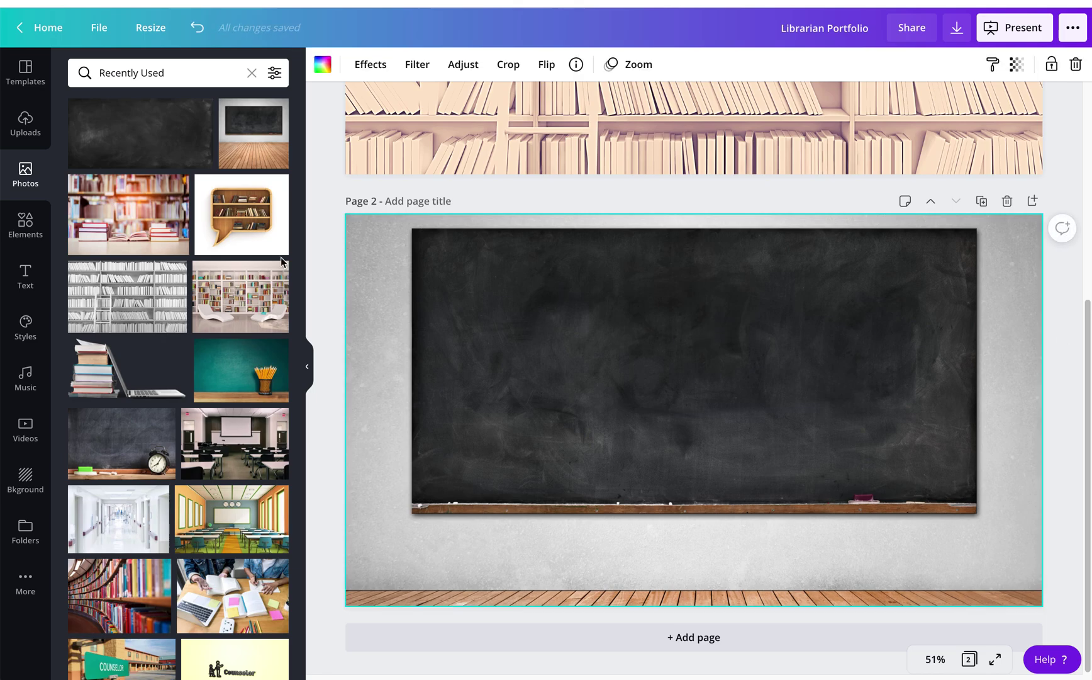
click(26, 285)
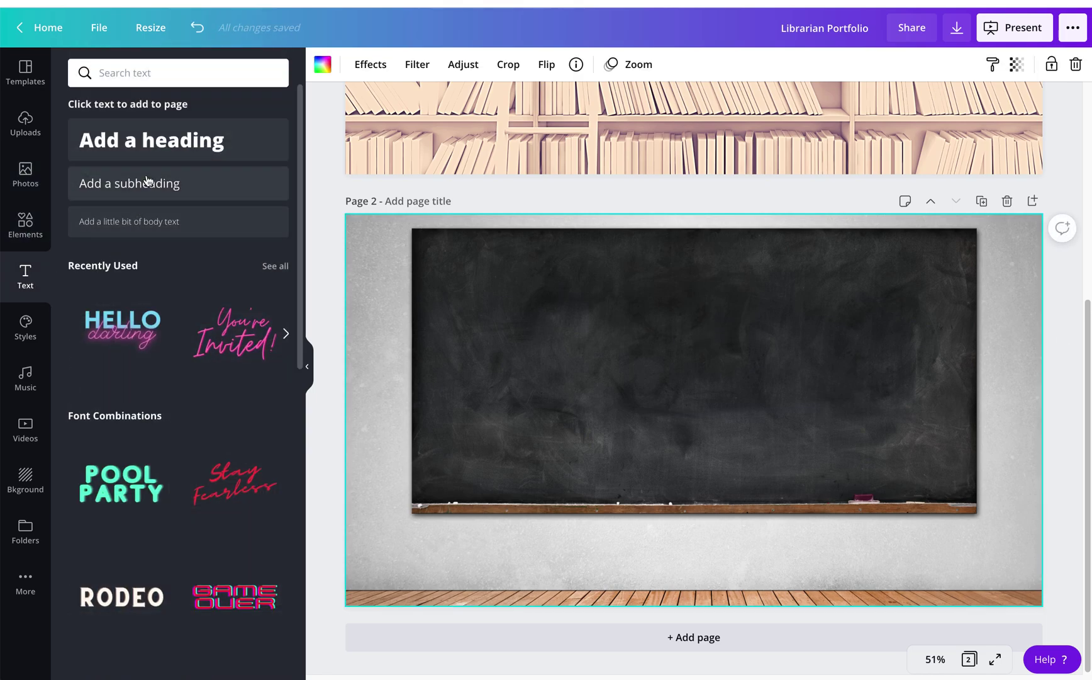
Step: Add a heading reading 'STANDARD 1' and move it up onto the chalkboard
click(151, 153)
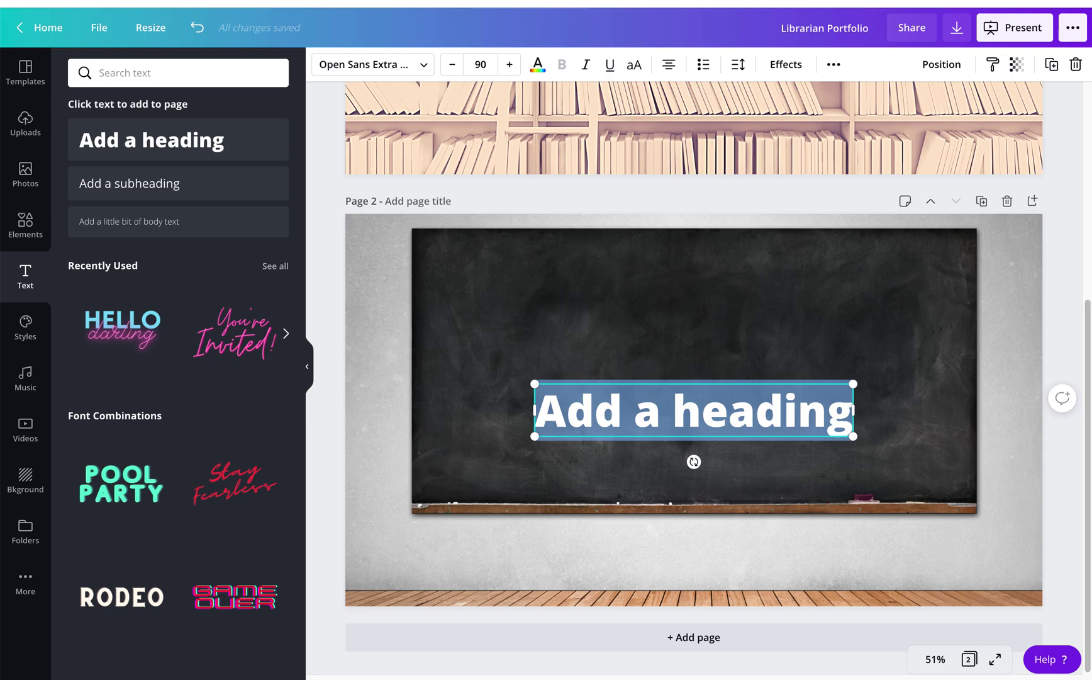
text(Sat)
key(BackSpace)
key(BackSpace)
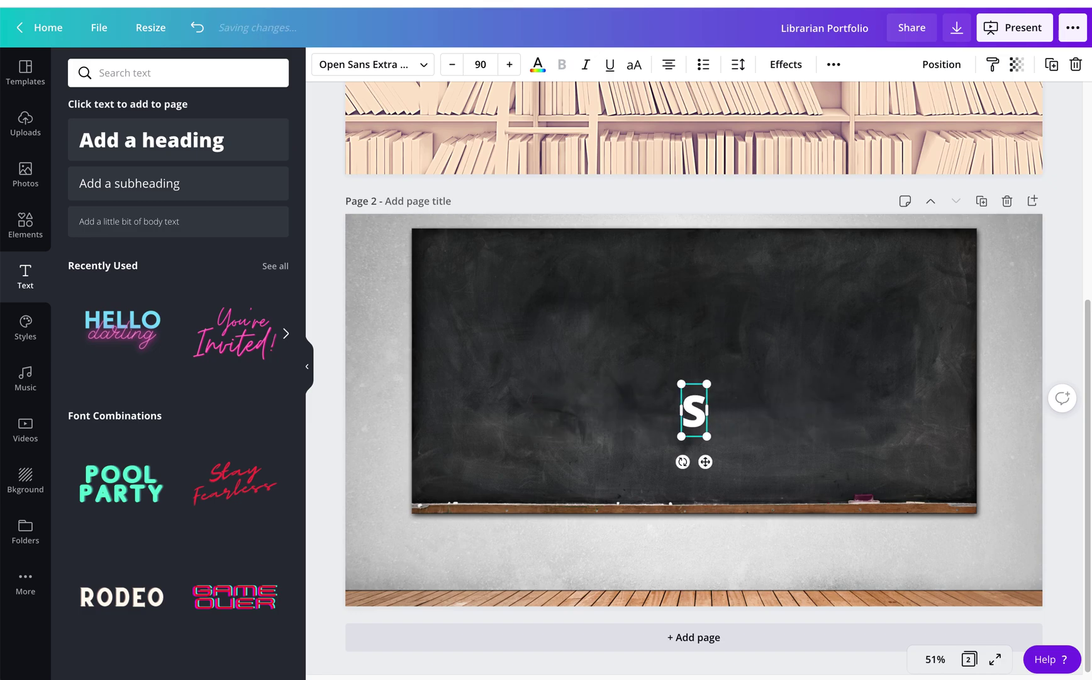
text(TANDARD 1)
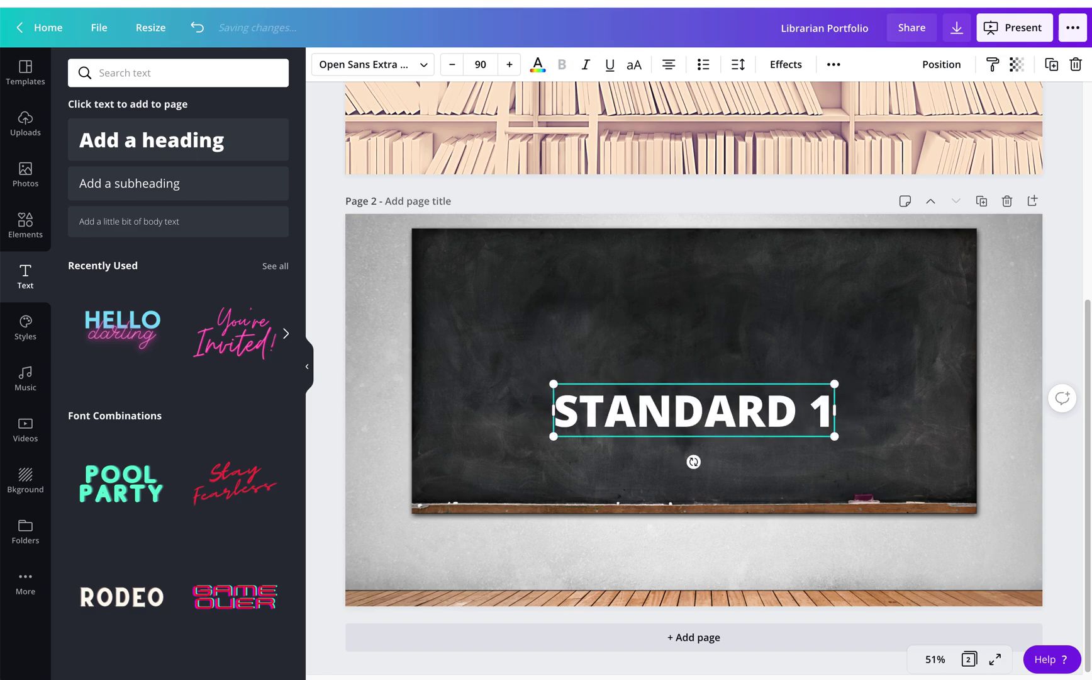
drag(675, 382, 666, 277)
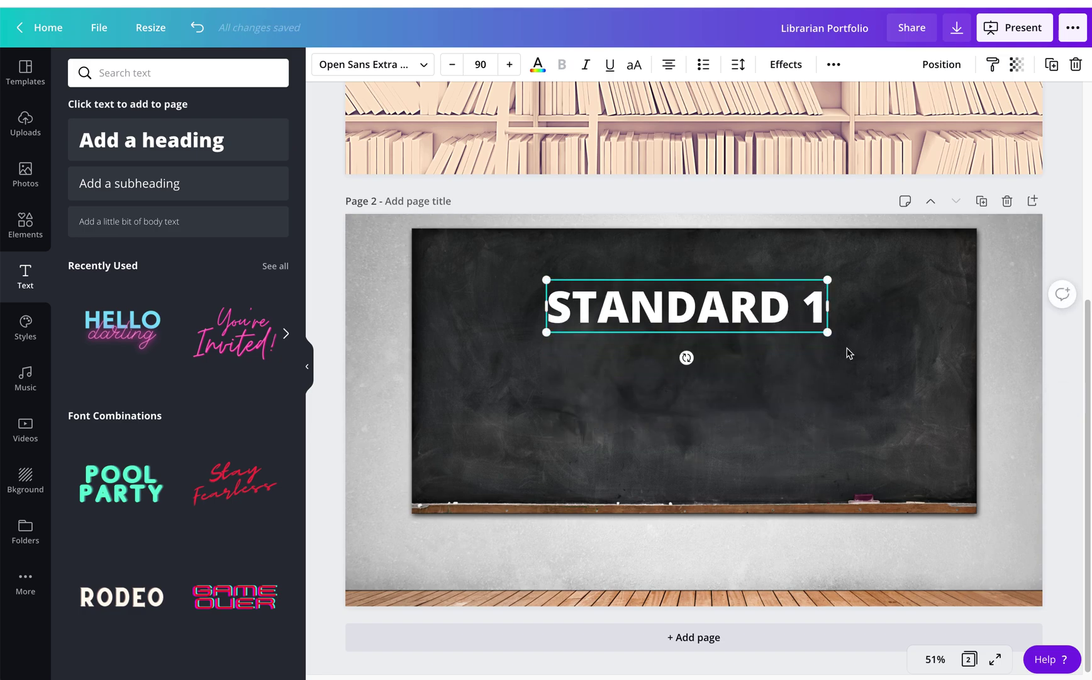
Step: Duplicate the STANDARD 1 chalkboard page three times
click(1003, 395)
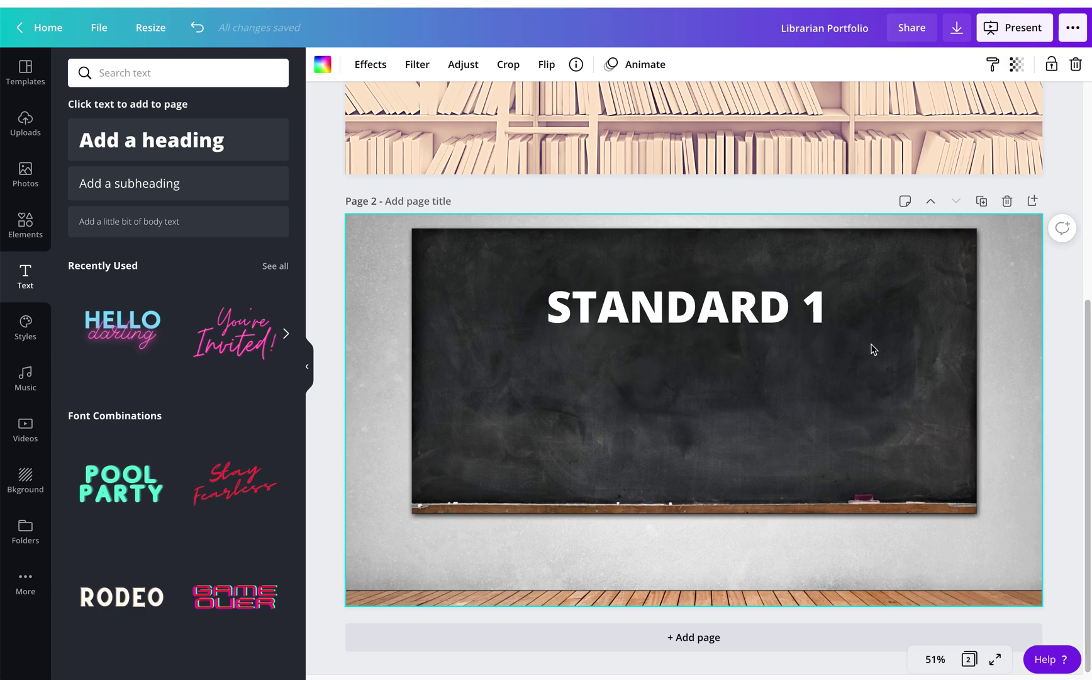
click(982, 202)
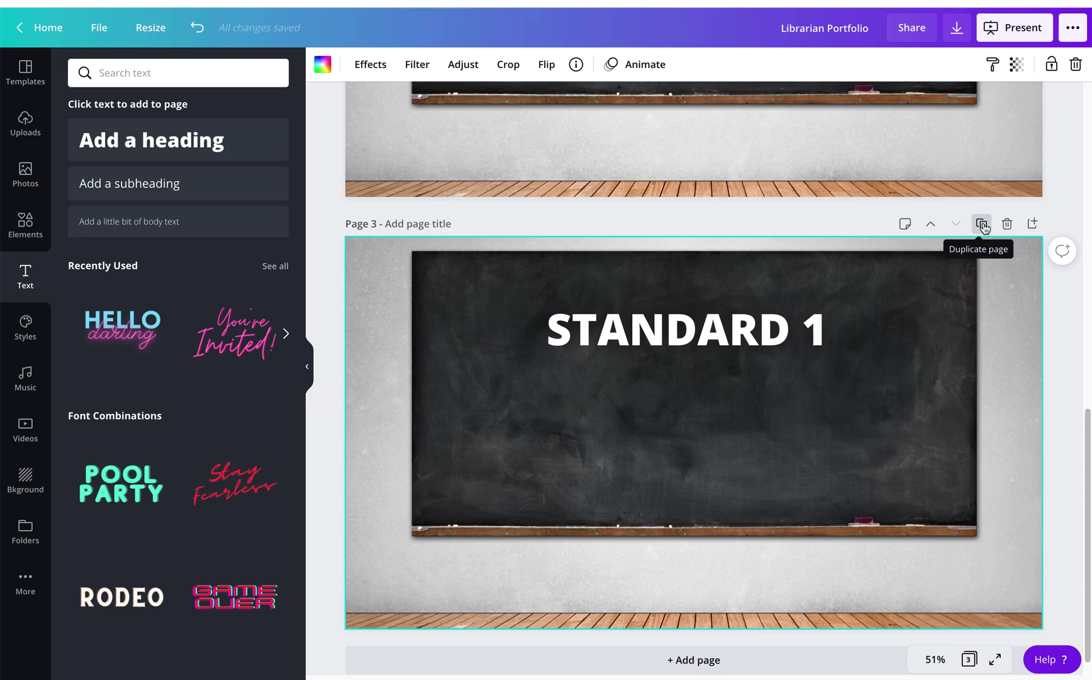
click(983, 225)
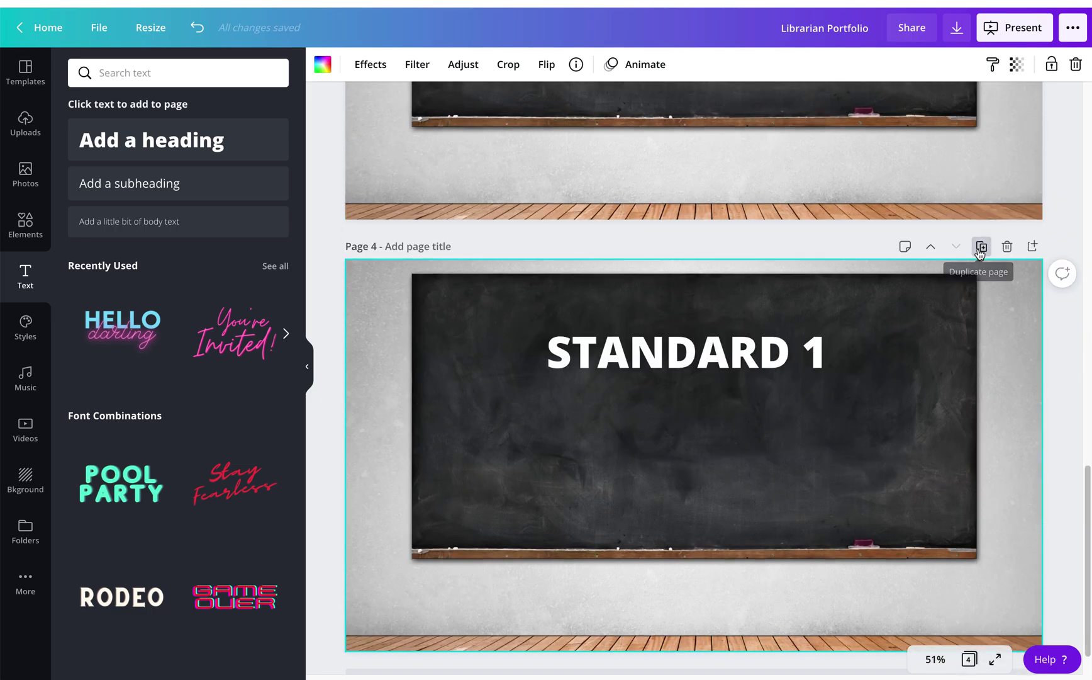
click(981, 248)
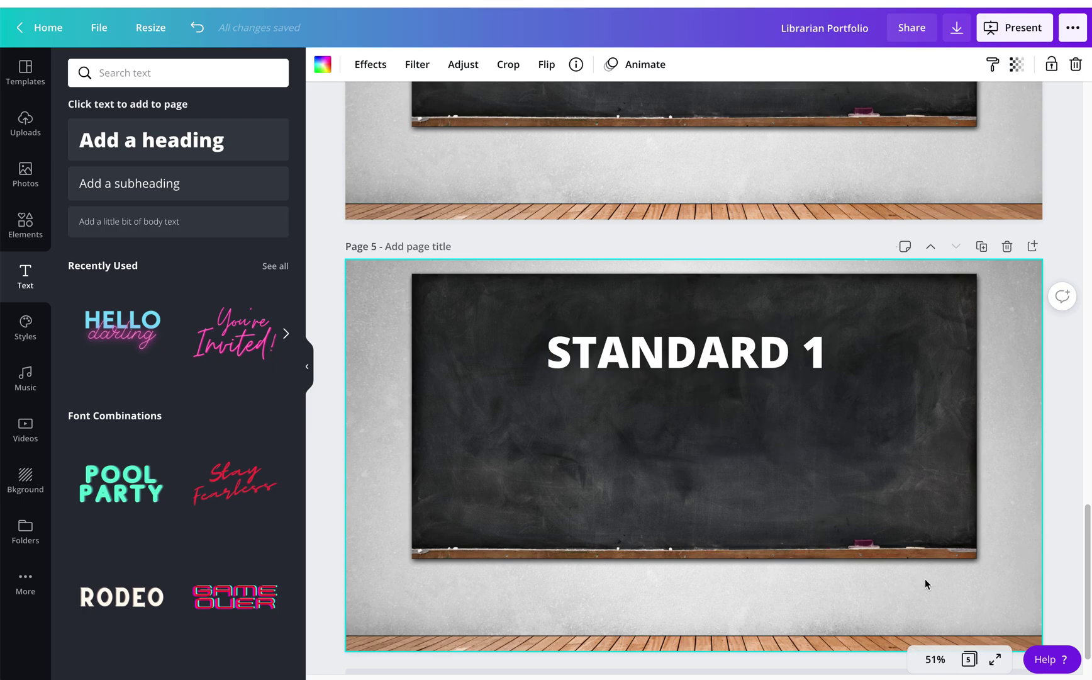
Step: In Grid view, drag page 2 into the third slot, then return to page editing
click(970, 660)
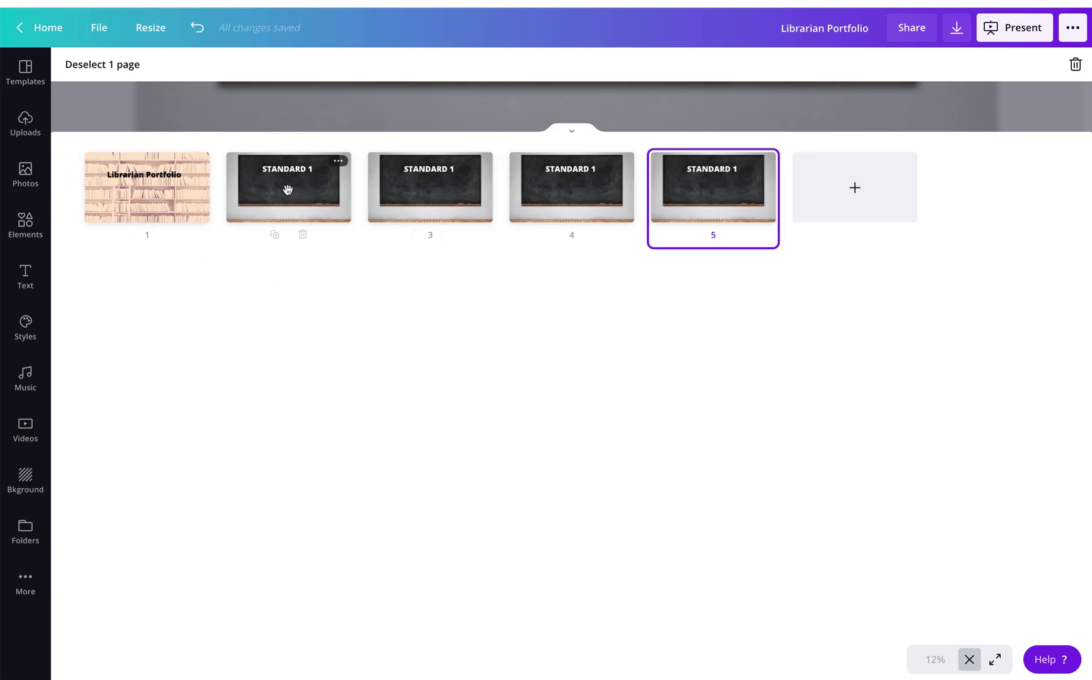
drag(288, 190, 469, 207)
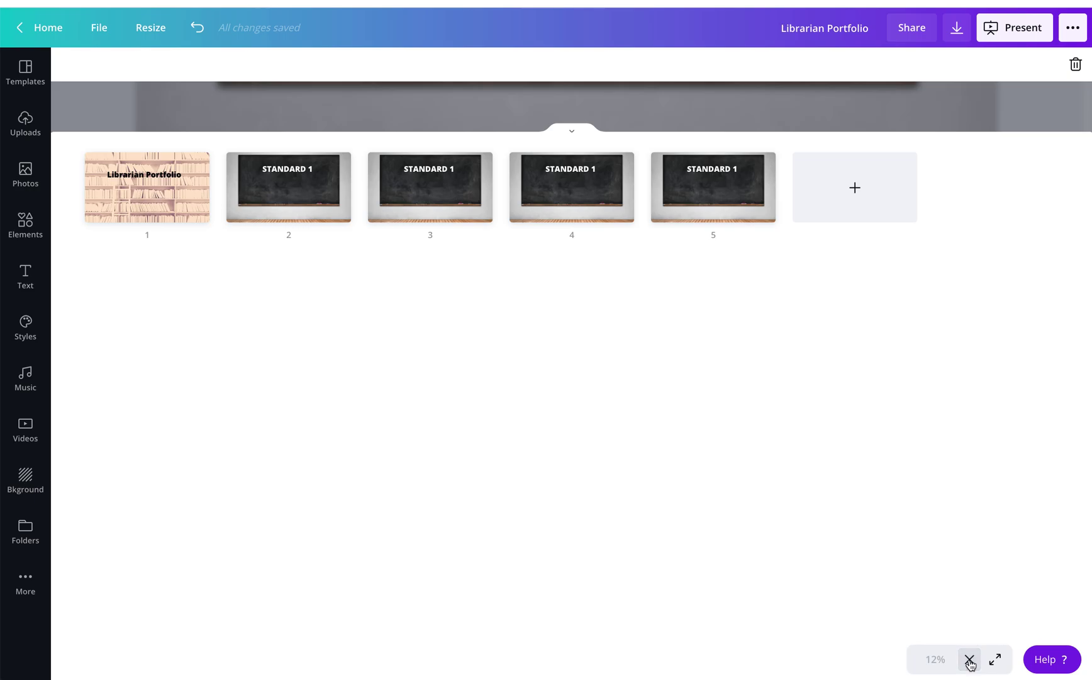
click(969, 661)
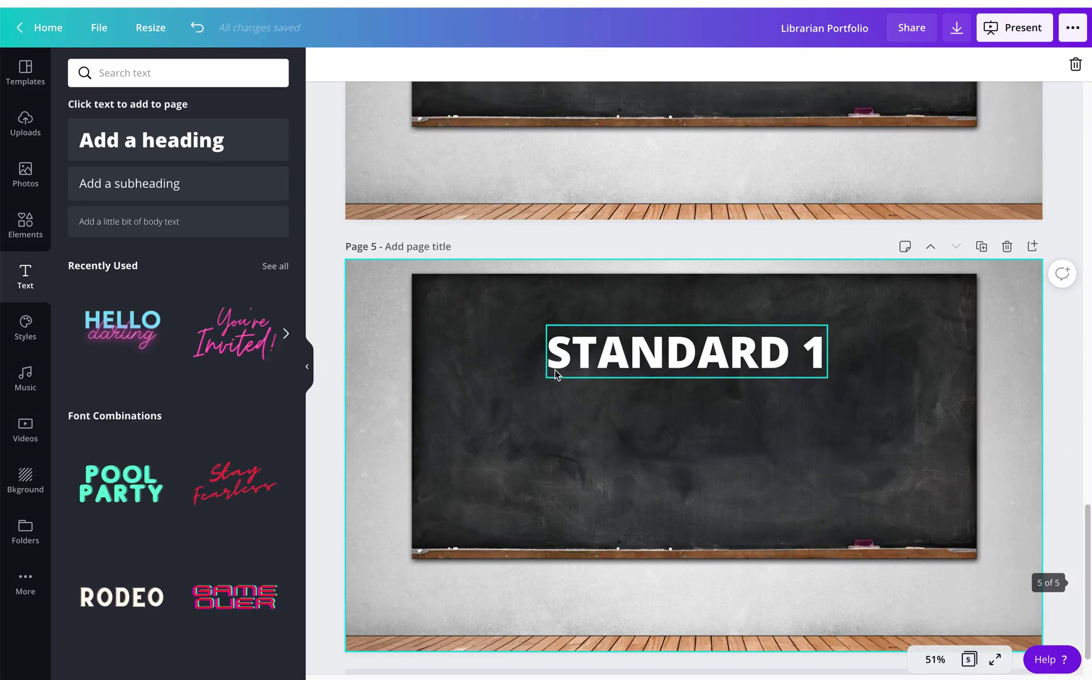
scroll(556, 373, down, 1)
scroll(557, 372, up, 10)
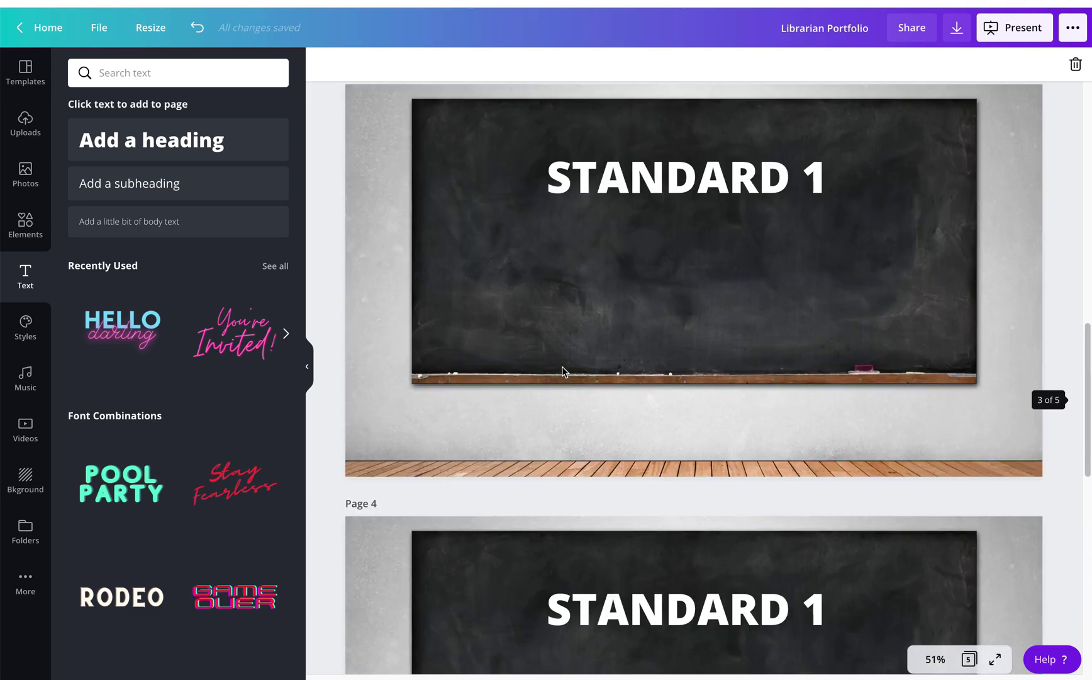
scroll(563, 371, up, 15)
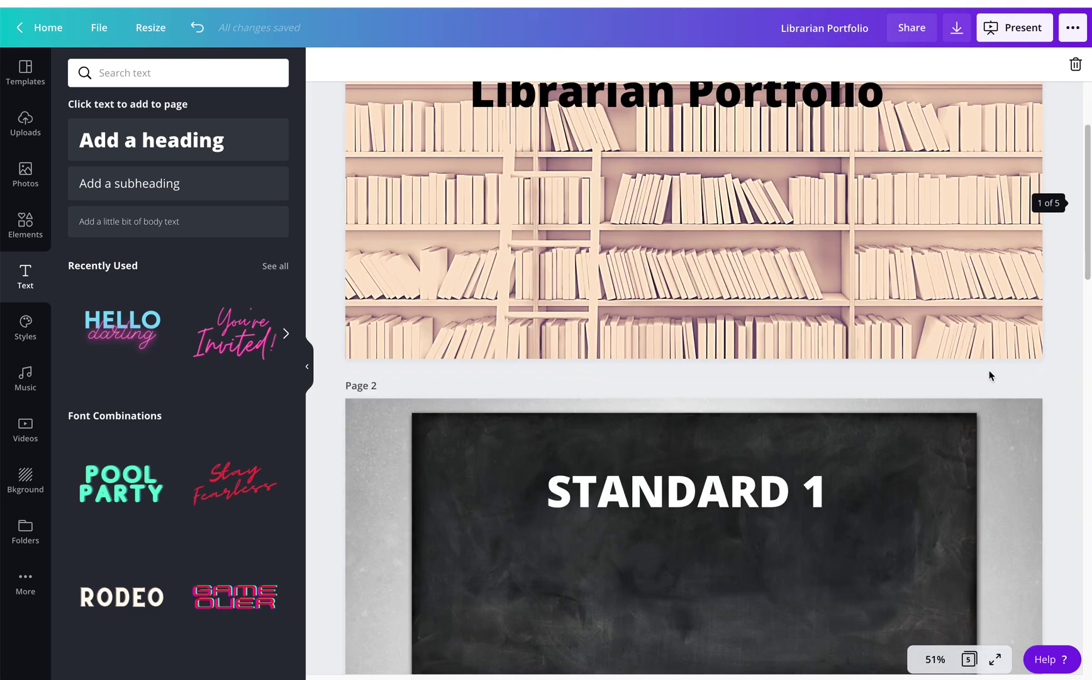
scroll(990, 374, down, 2)
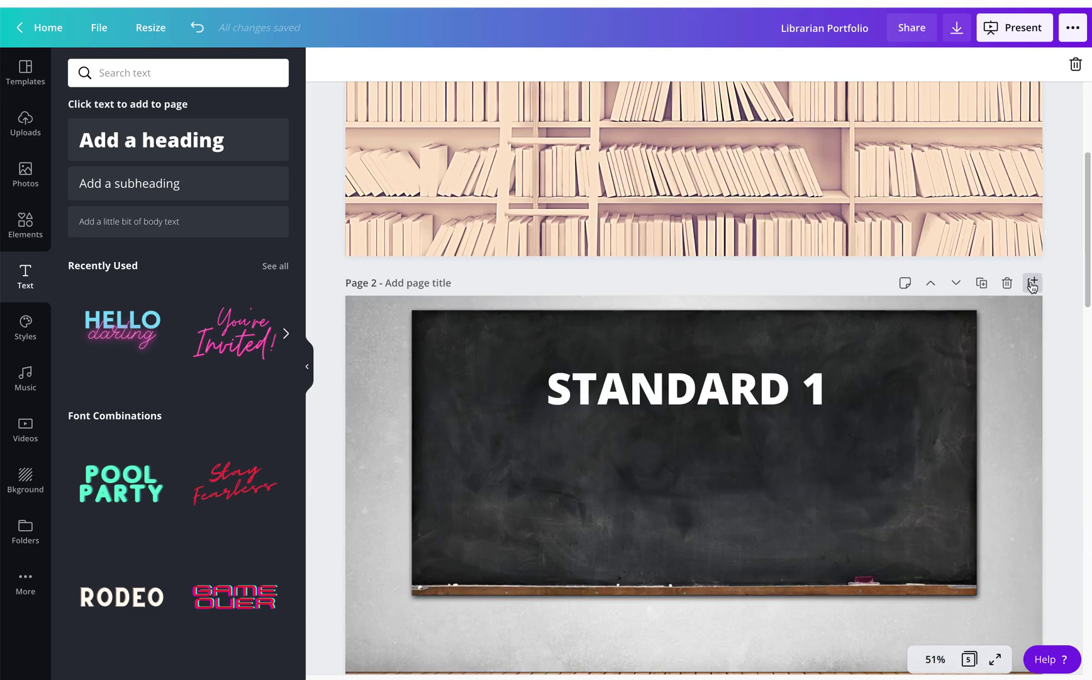
Step: Insert a new page 3 and set the dark chalkboard photo as its background
click(1033, 284)
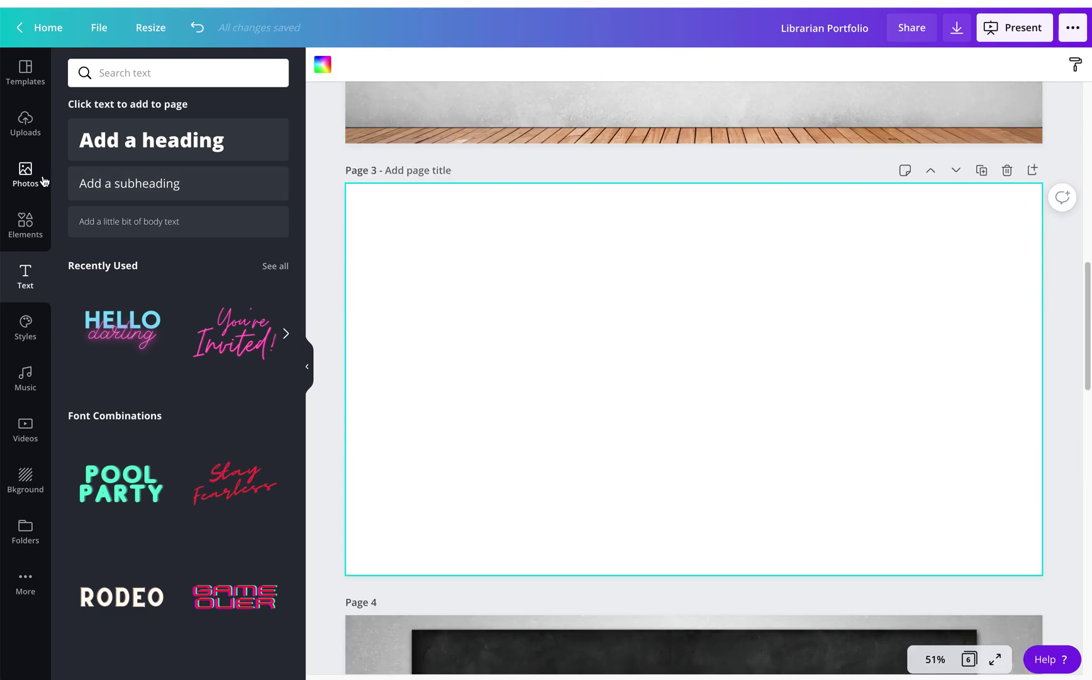
click(24, 178)
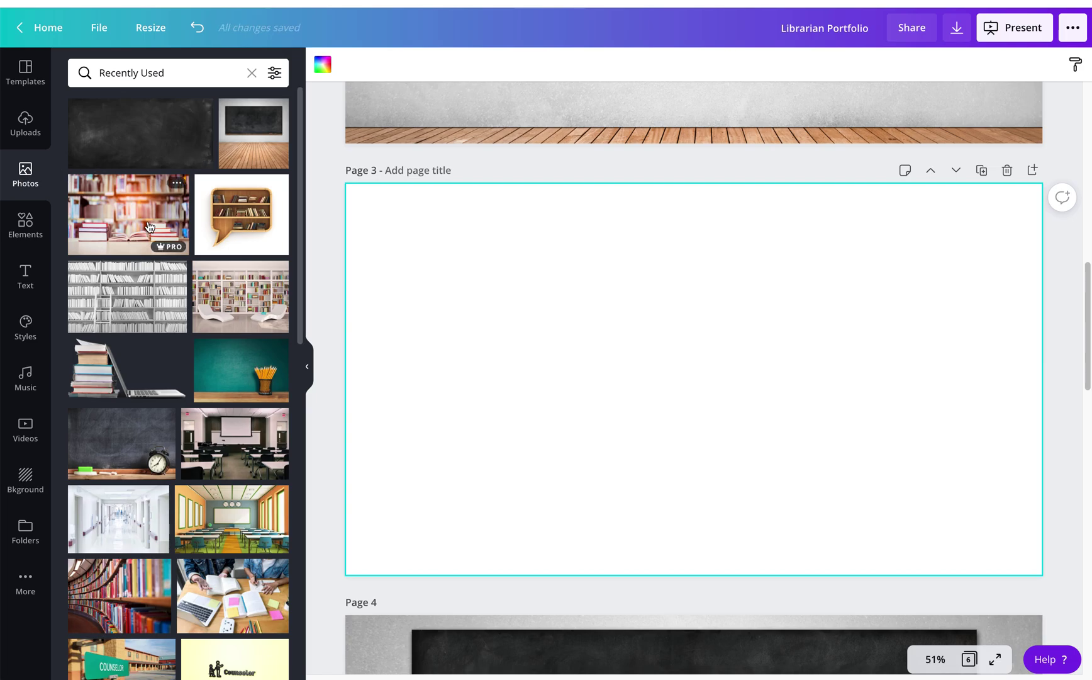
scroll(235, 360, down, 1)
click(151, 139)
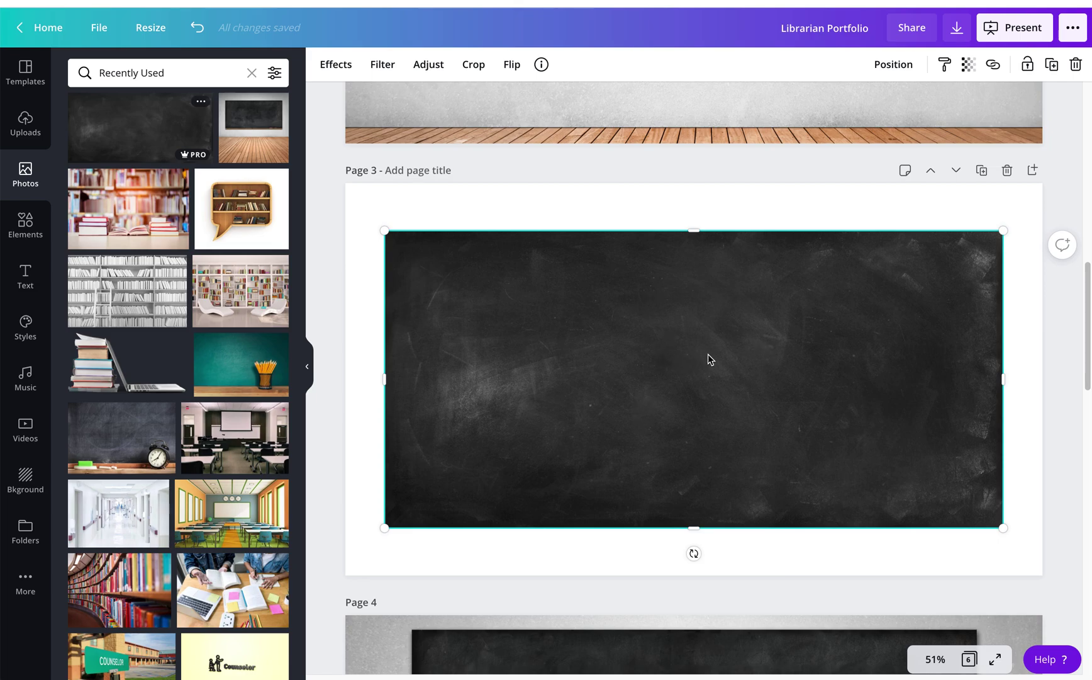
right_click(764, 348)
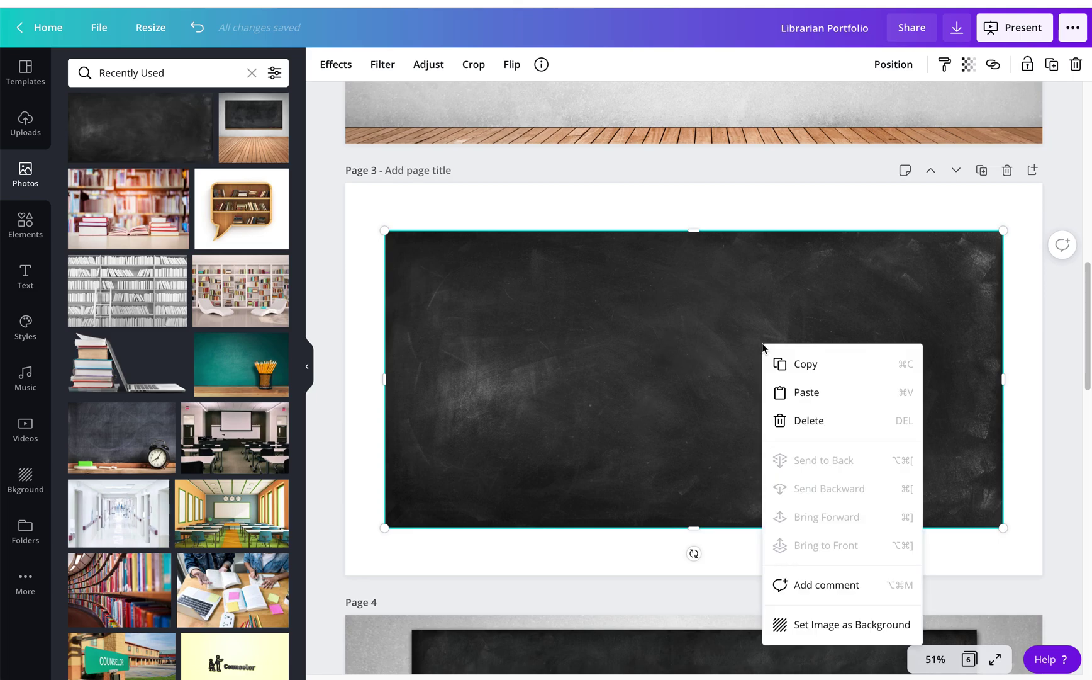
click(852, 621)
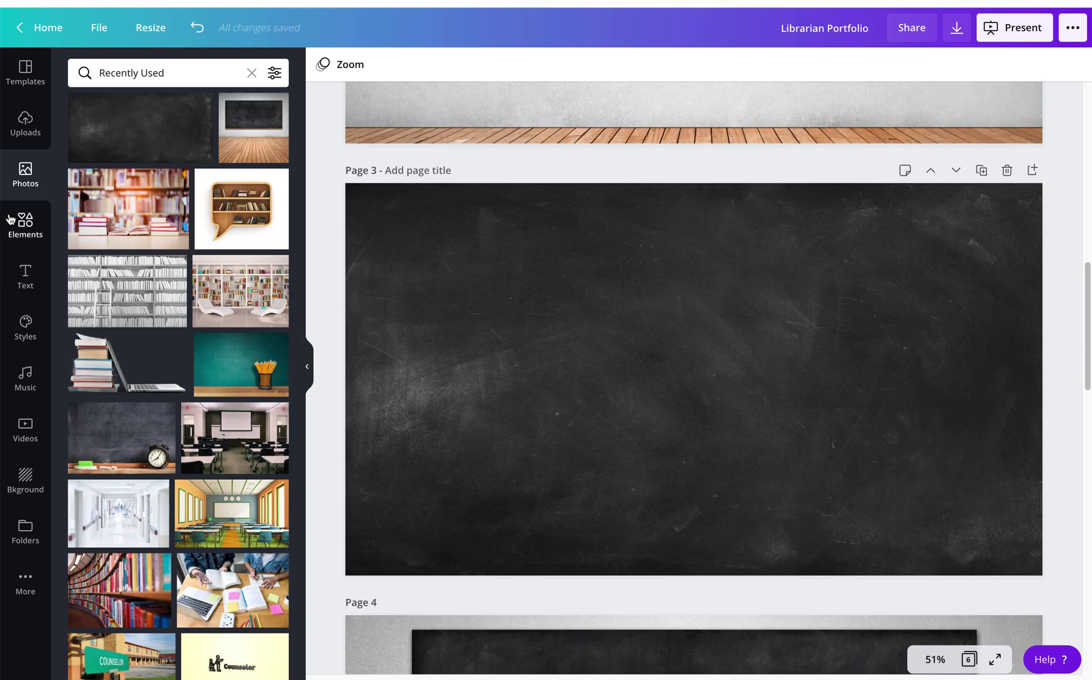
Step: Add a white 'ARTIFACTS' subheading centred near the top of page 3
click(24, 276)
click(169, 192)
key(BackSpace)
text(ARTI)
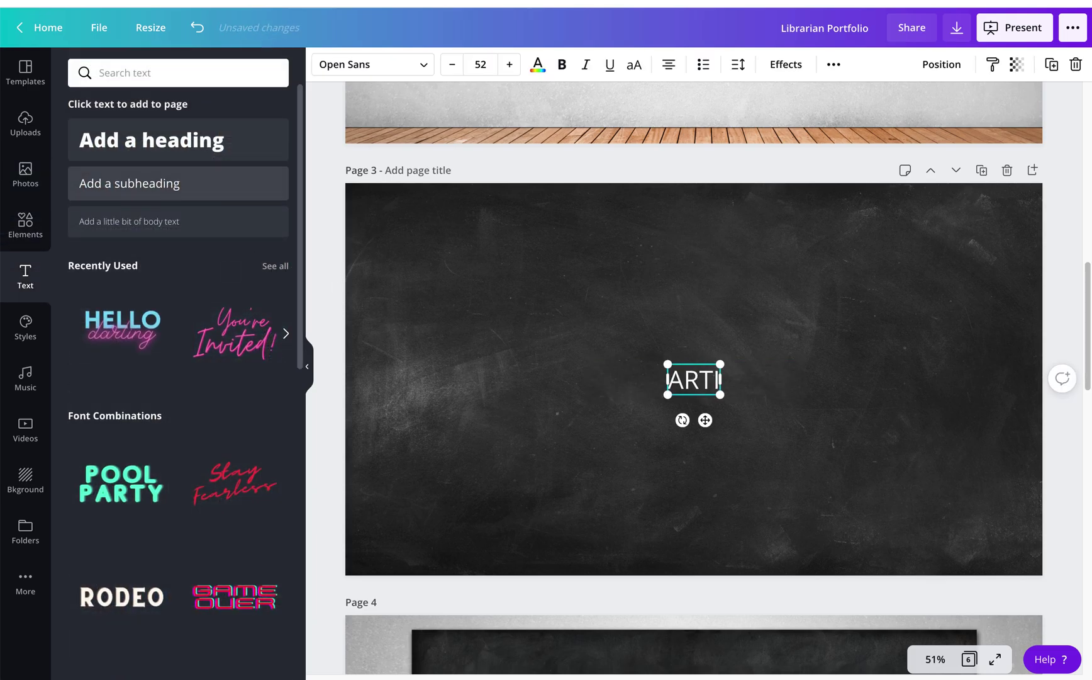
text(FACTS)
key(Return)
key(BackSpace)
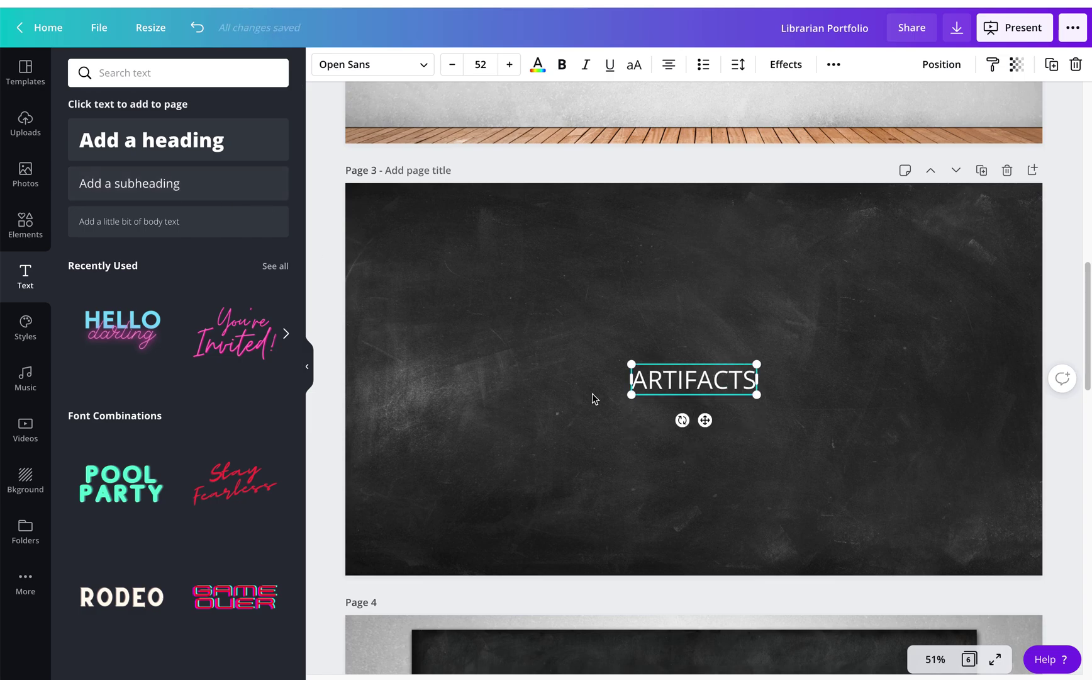
drag(706, 420, 704, 257)
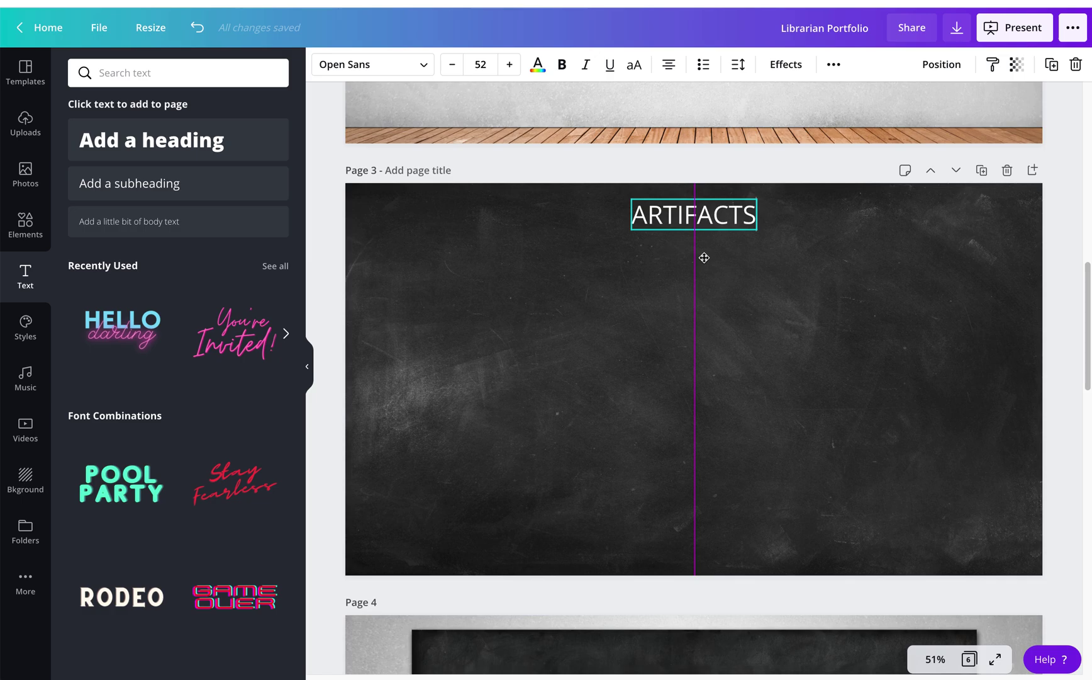
mouse_move(704, 258)
mouse_down()
mouse_move(703, 292)
mouse_move(709, 258)
mouse_up()
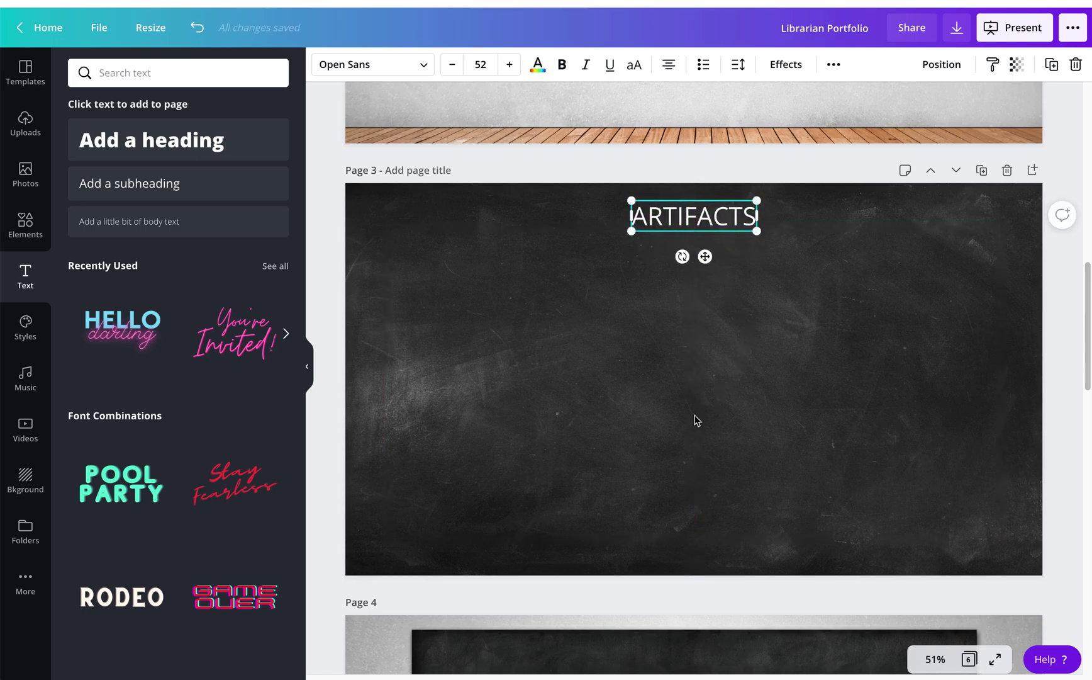
click(637, 329)
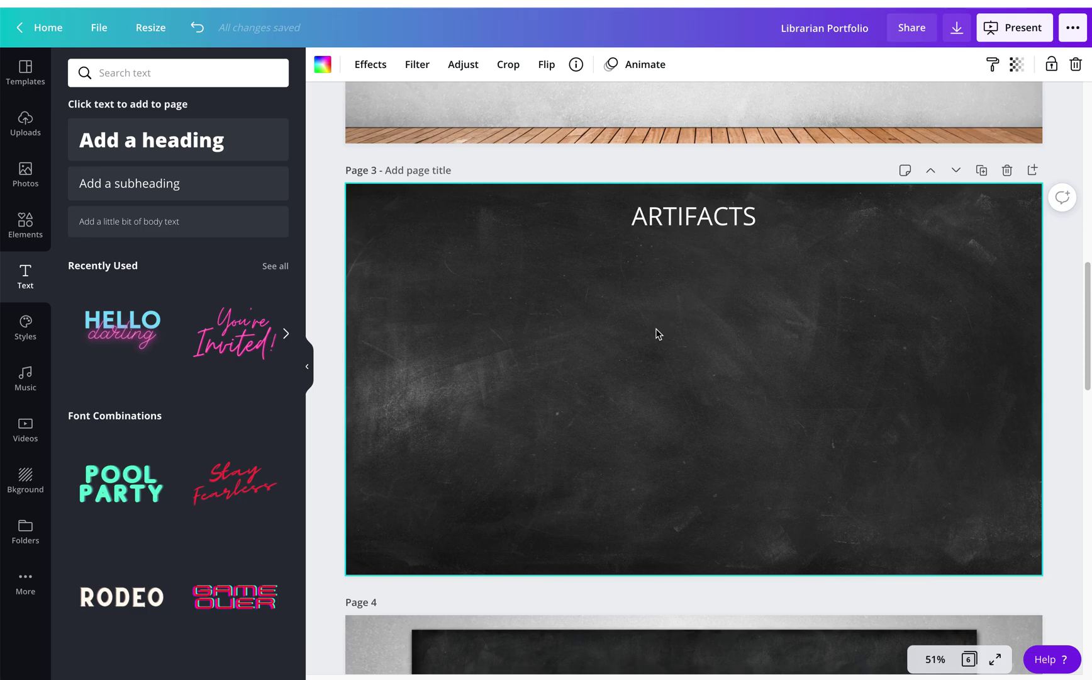
click(21, 228)
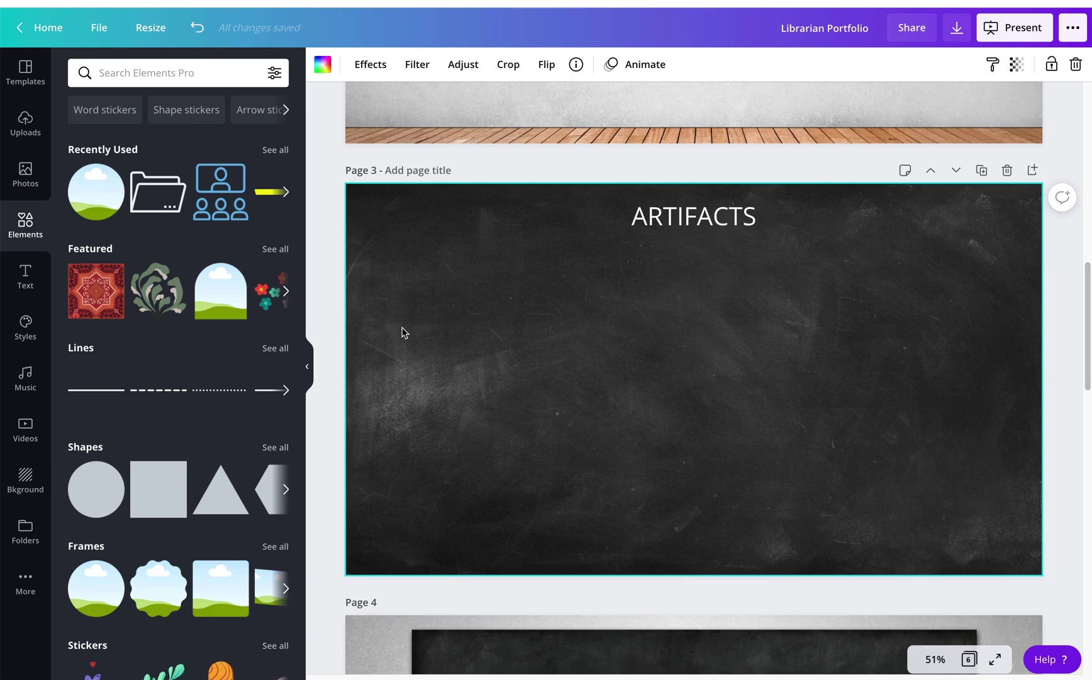
Step: Add the film-strip video graphic, colour it light grey, shrink it, and place it upper left
click(270, 151)
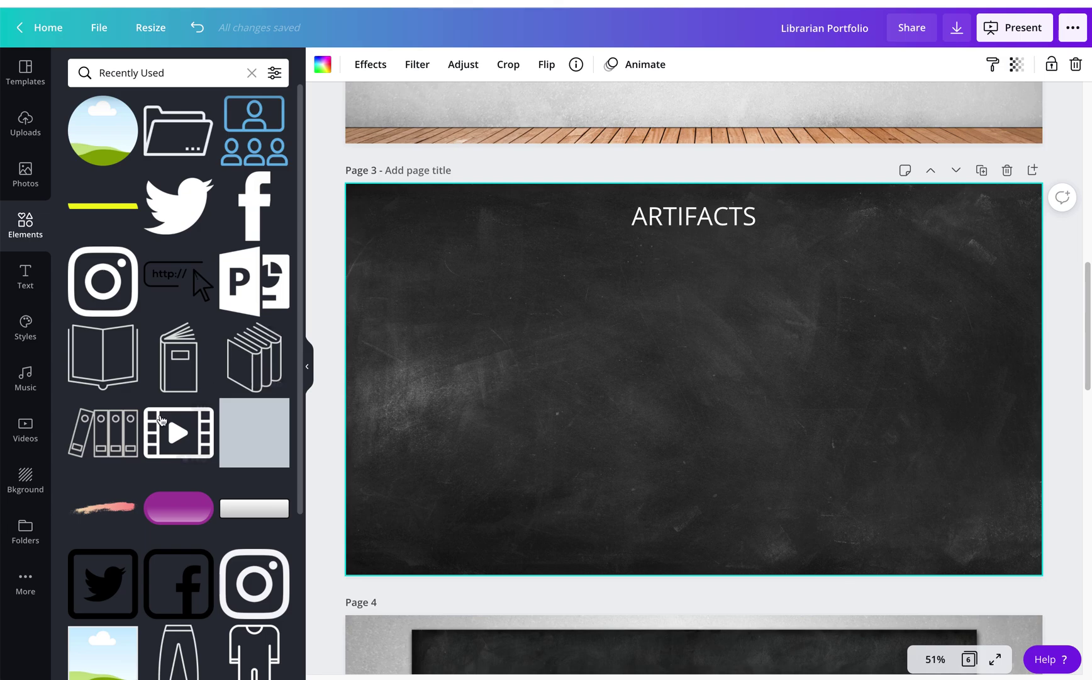
click(181, 431)
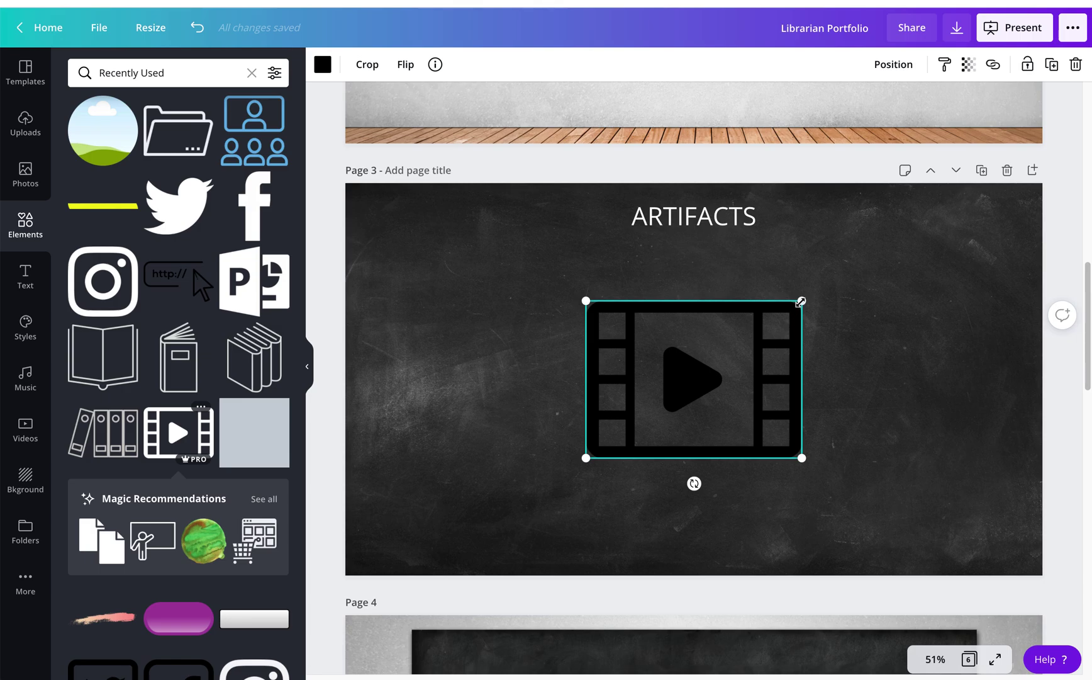
drag(801, 301, 750, 338)
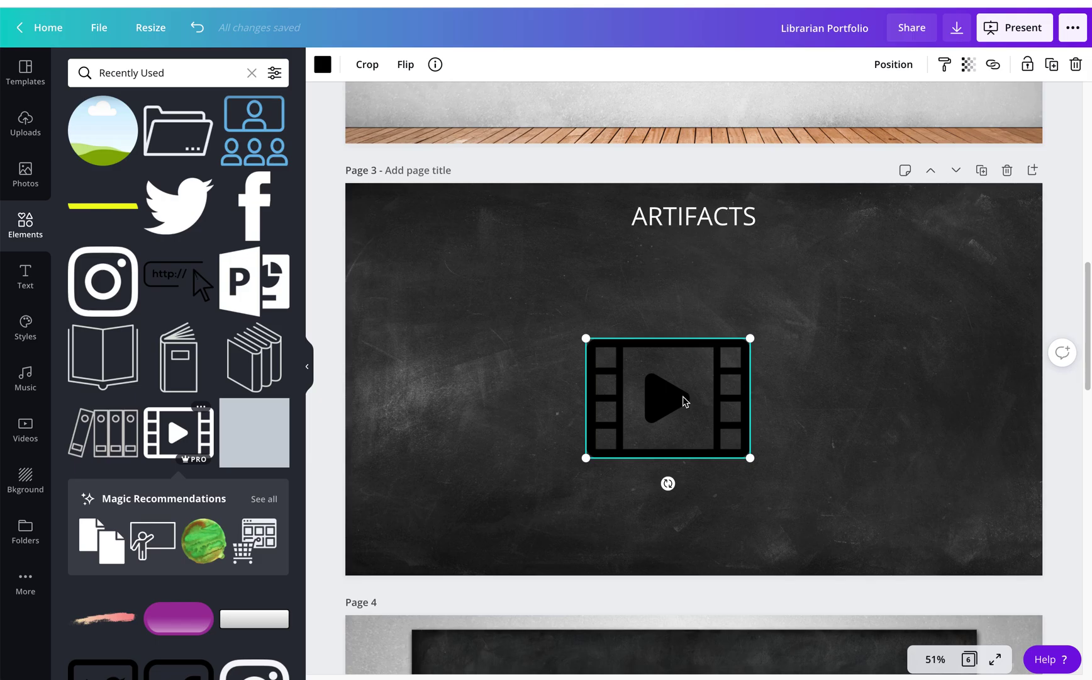
click(323, 64)
click(234, 488)
drag(587, 337, 615, 359)
drag(705, 400, 476, 290)
drag(521, 346, 499, 335)
drag(449, 275, 449, 295)
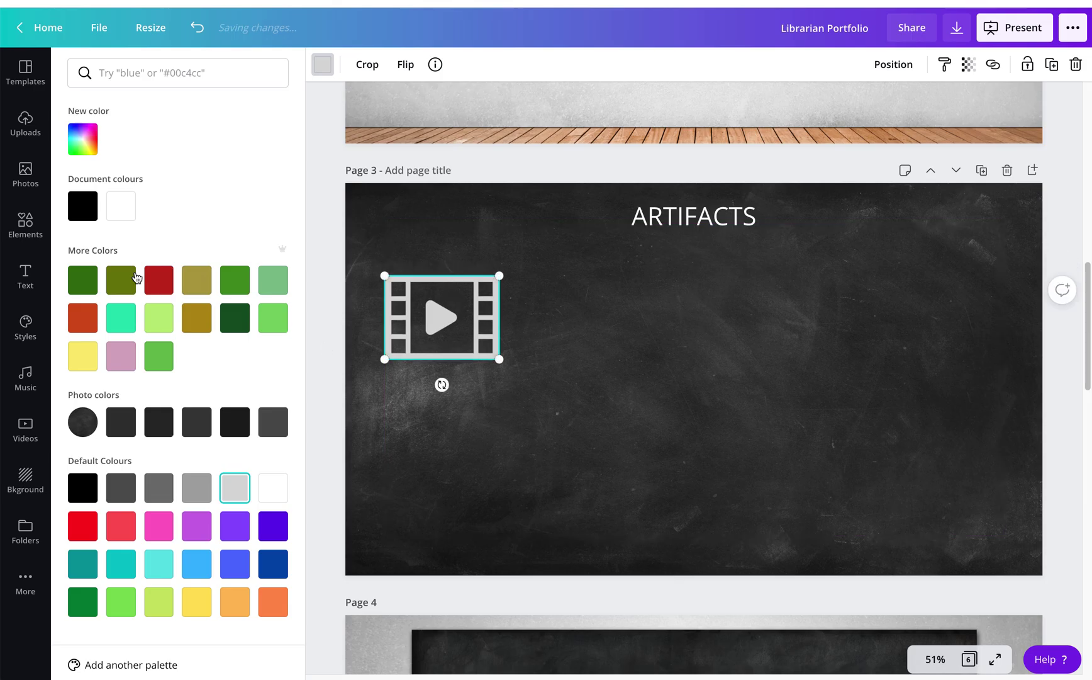
click(24, 271)
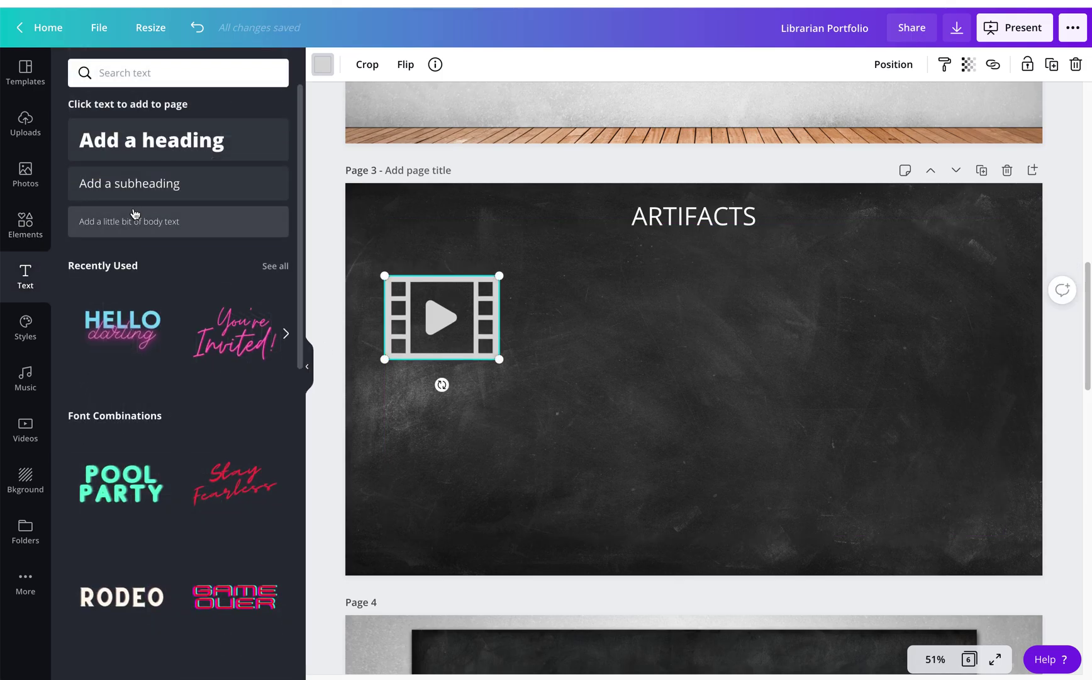
Step: Add a 34-pt 'Video' body-text label above the film-strip icon
click(134, 220)
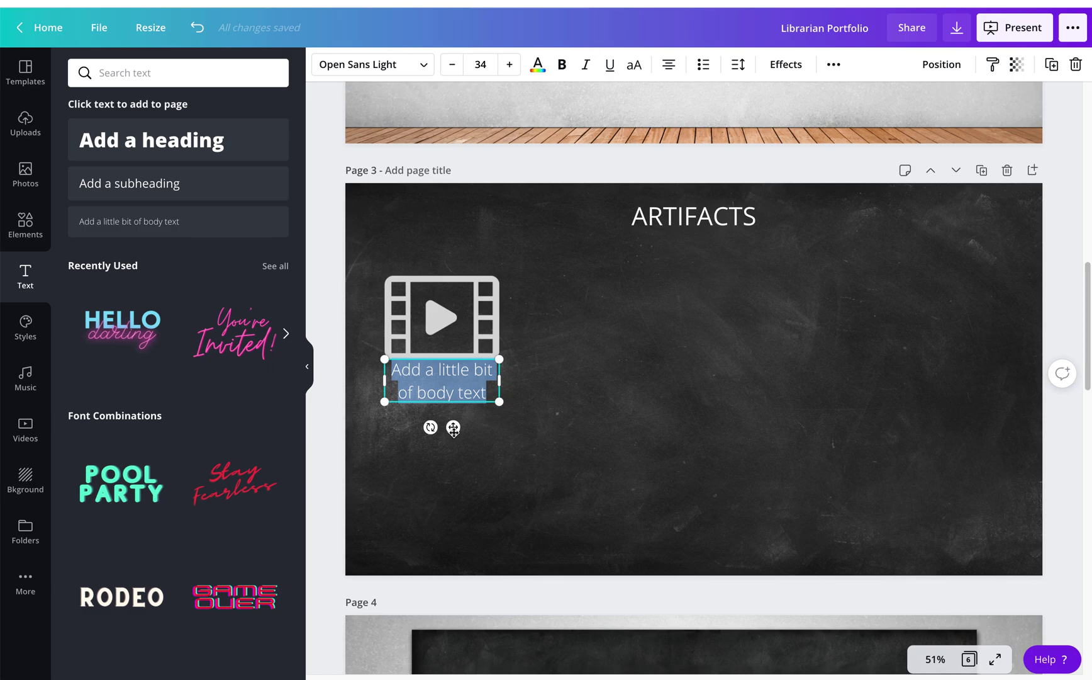
drag(453, 426, 452, 300)
text(VID)
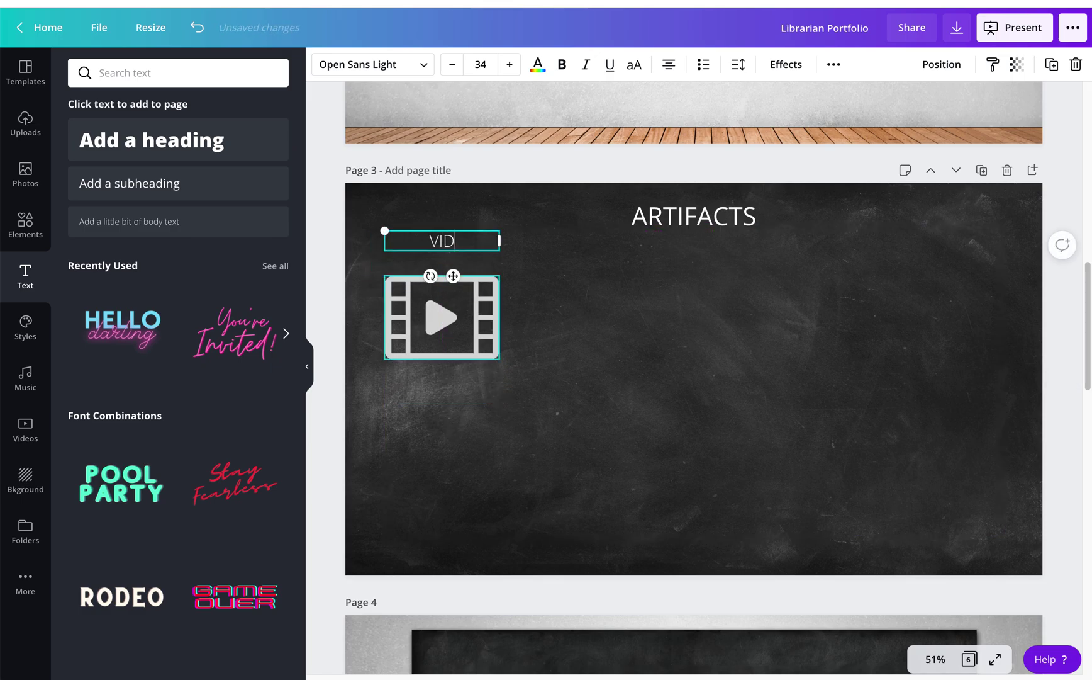
key(BackSpace)
key(BackSpace)
text(ideo)
drag(453, 276, 453, 286)
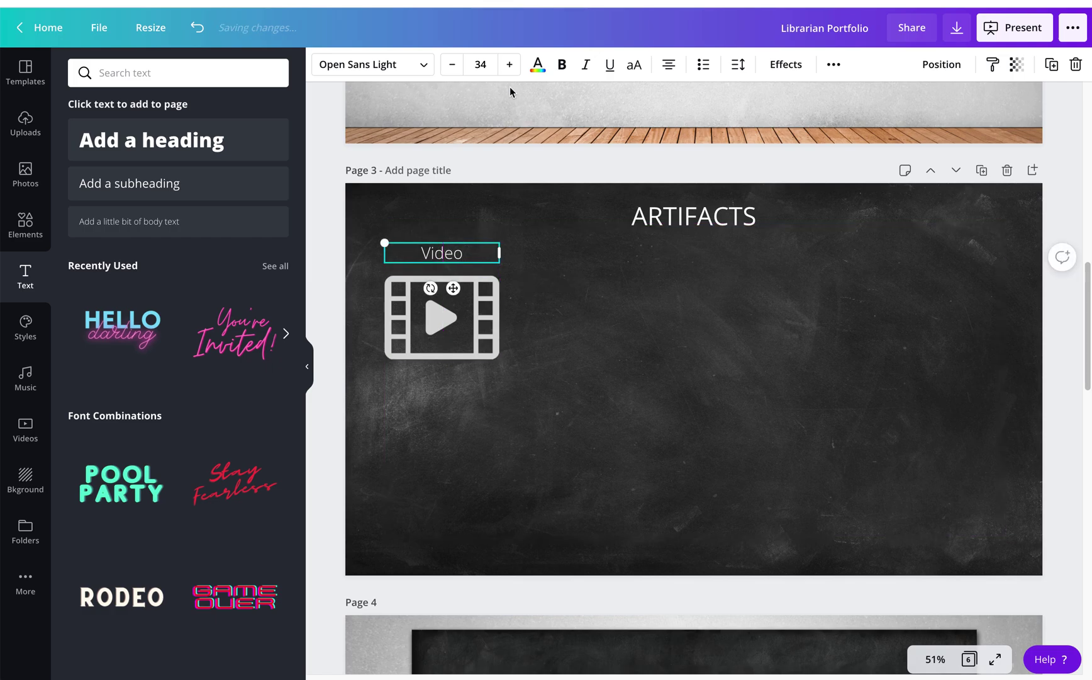
click(510, 64)
click(510, 64)
click(455, 67)
click(455, 67)
click(579, 397)
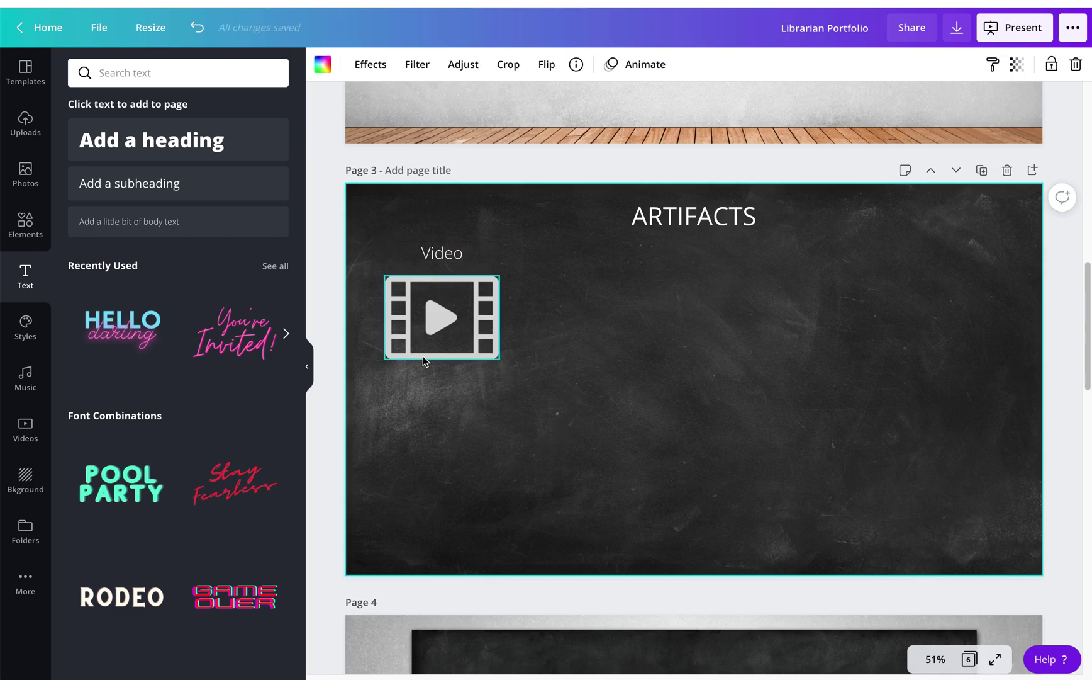
Step: Move the film-strip icon up just beneath the Video label
drag(455, 327, 455, 316)
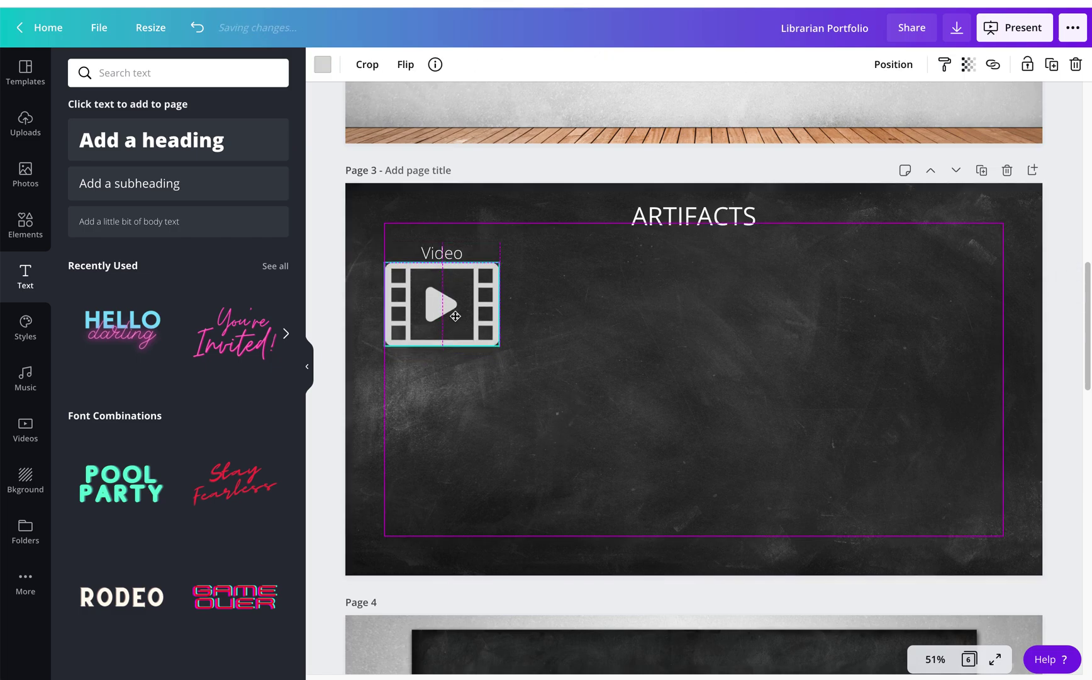
click(700, 318)
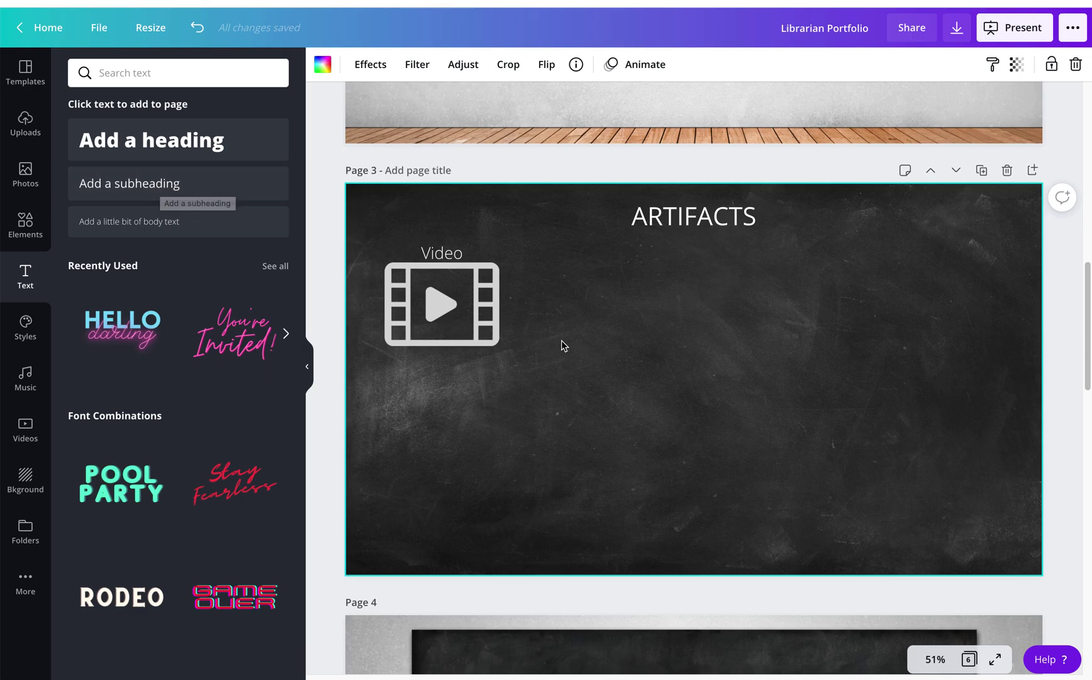
click(47, 185)
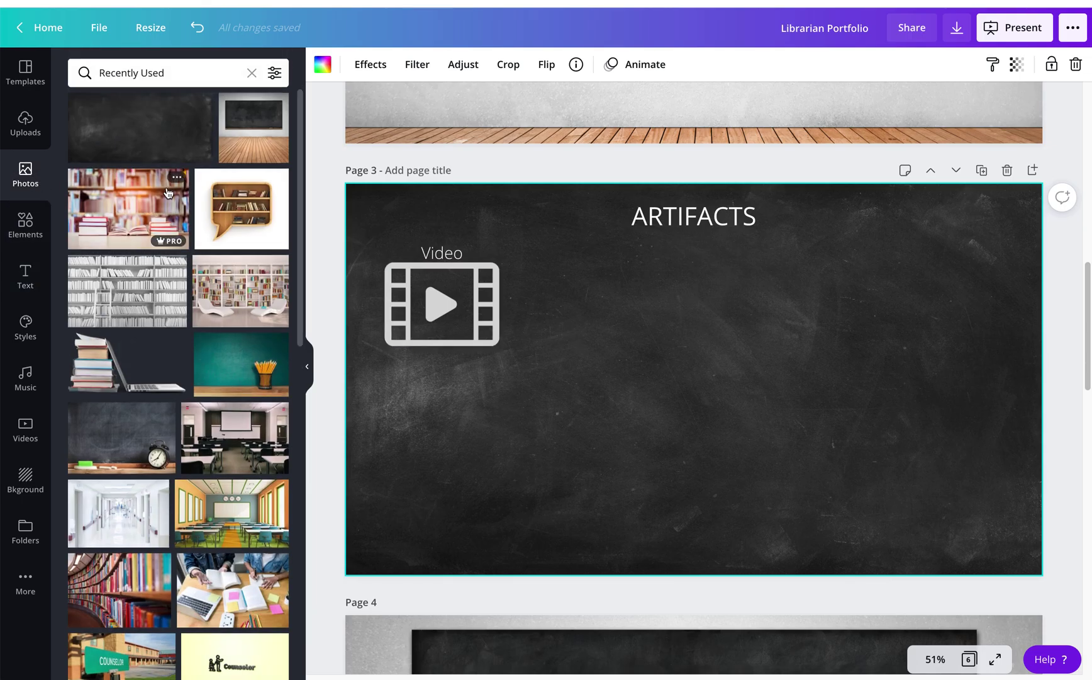
Step: Add a light grey folder icon, shrunk and placed beside the Video icon
click(25, 221)
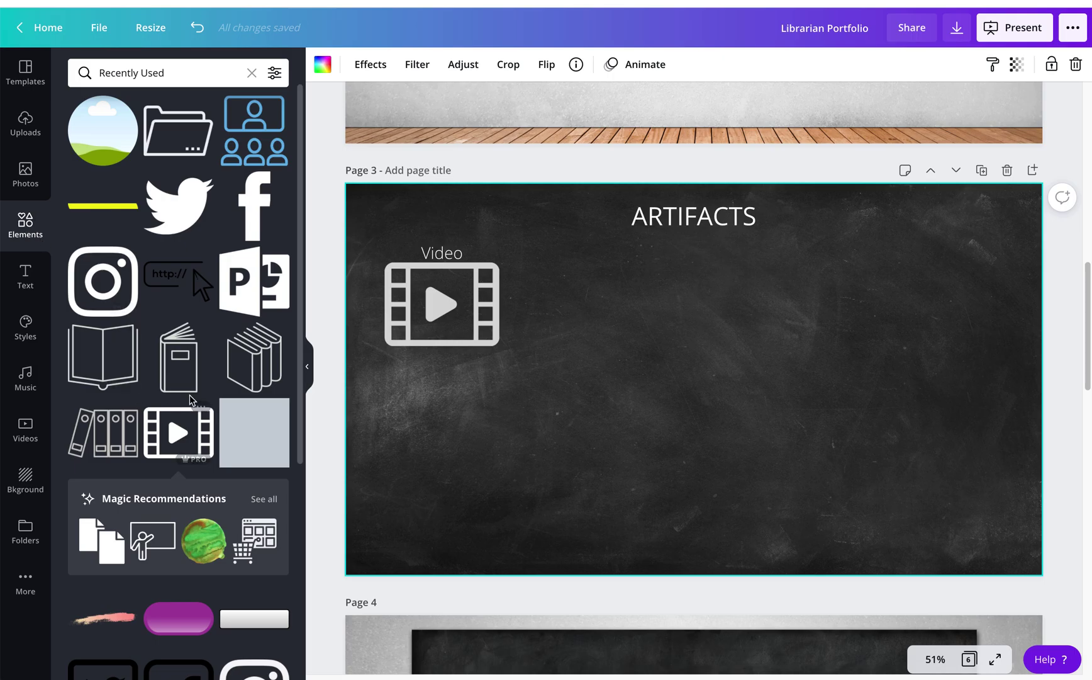
click(199, 152)
drag(585, 300, 642, 344)
click(323, 64)
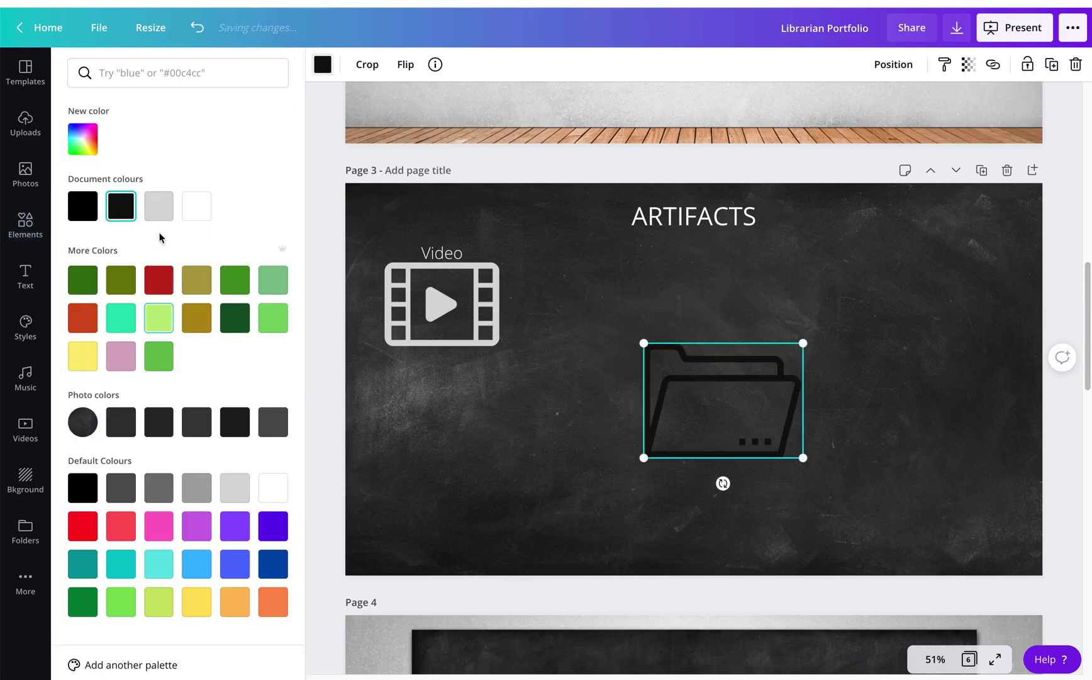
click(158, 206)
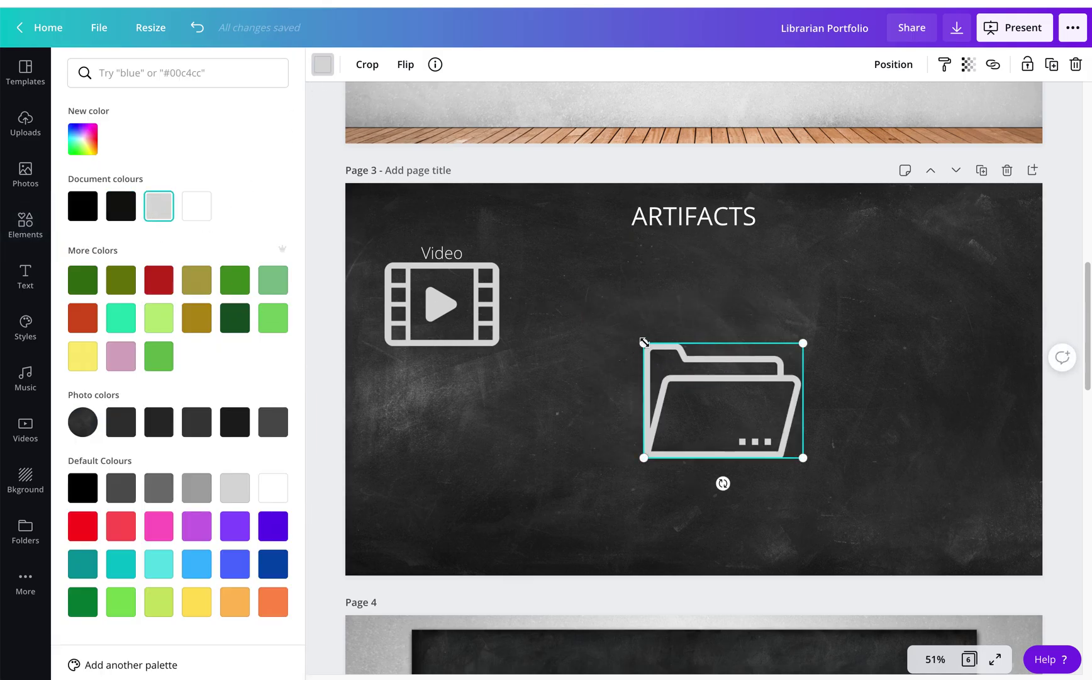
drag(644, 342, 674, 364)
drag(780, 441, 658, 339)
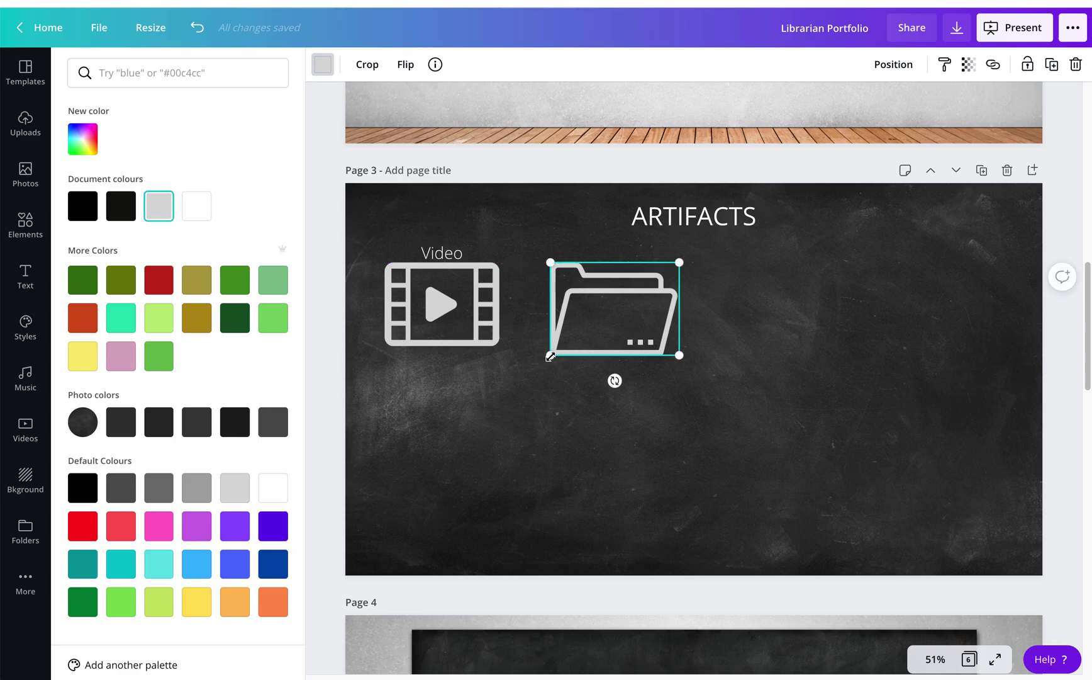
drag(551, 354, 564, 345)
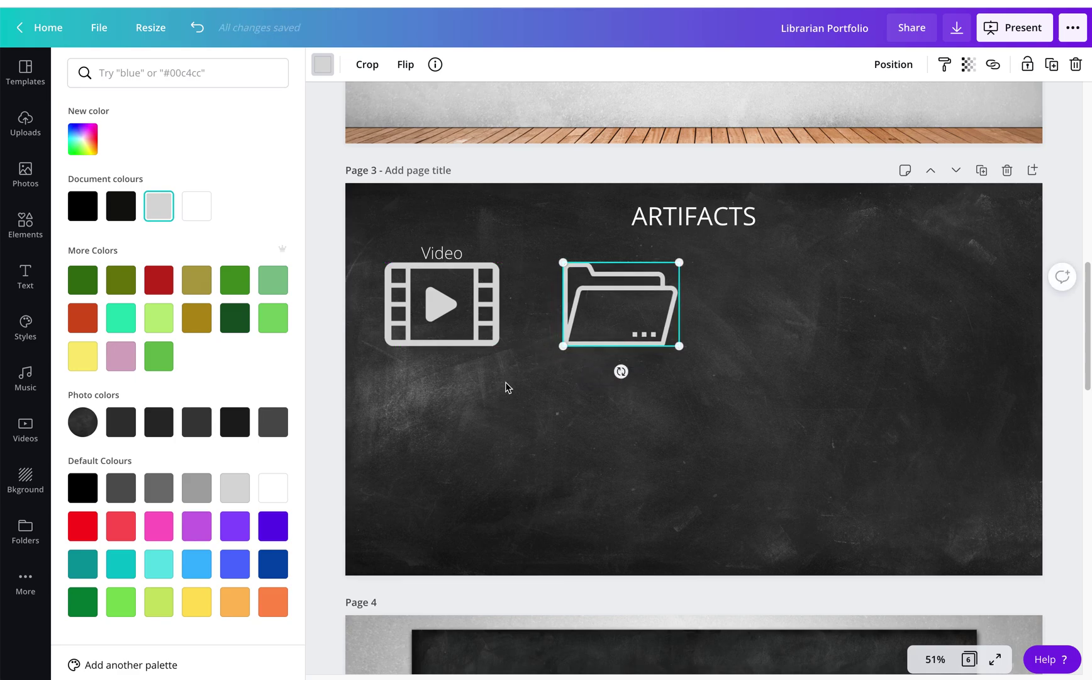
drag(617, 317, 597, 317)
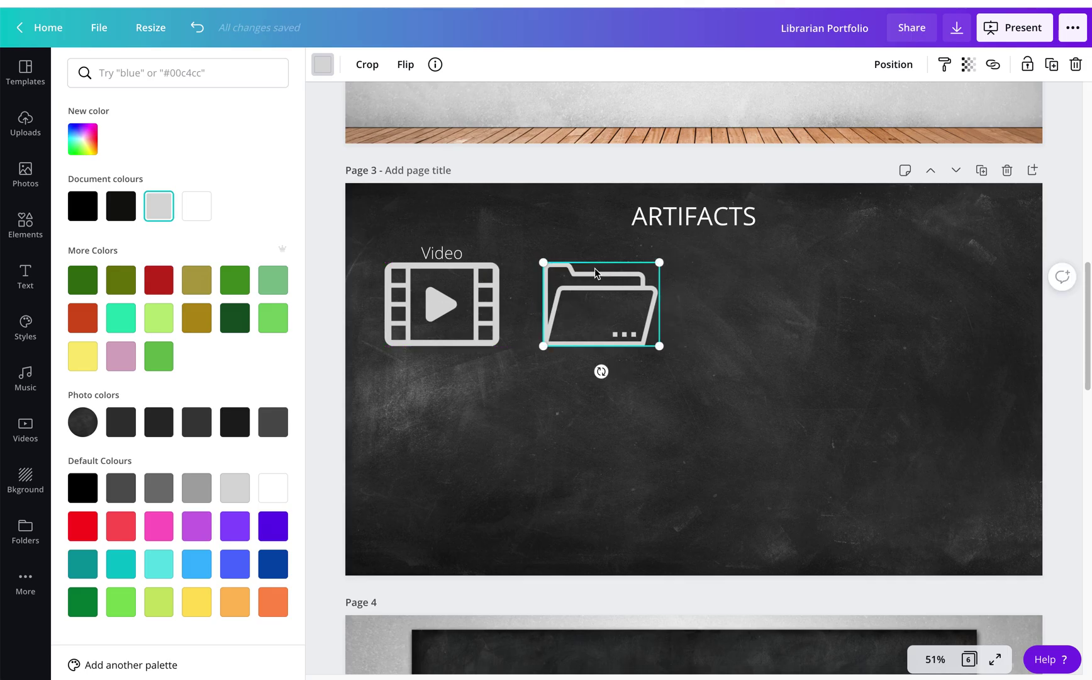
Step: Copy and paste the Video label, placing the copy above the folder icon
click(458, 255)
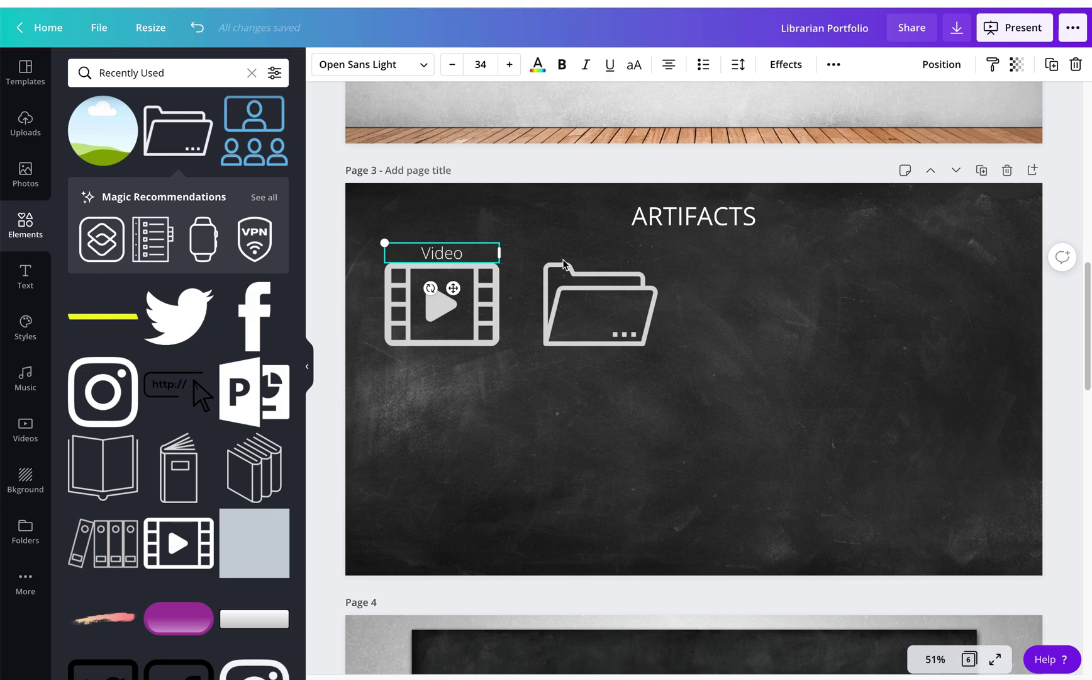
right_click(471, 258)
click(505, 277)
right_click(492, 261)
click(539, 309)
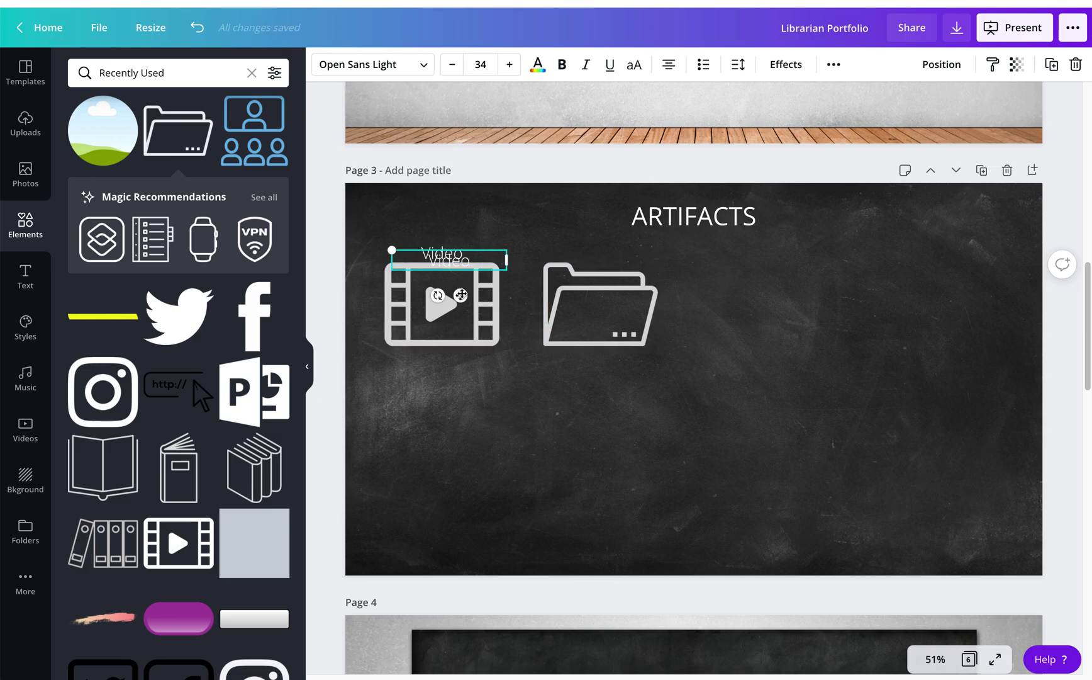
drag(462, 285, 605, 289)
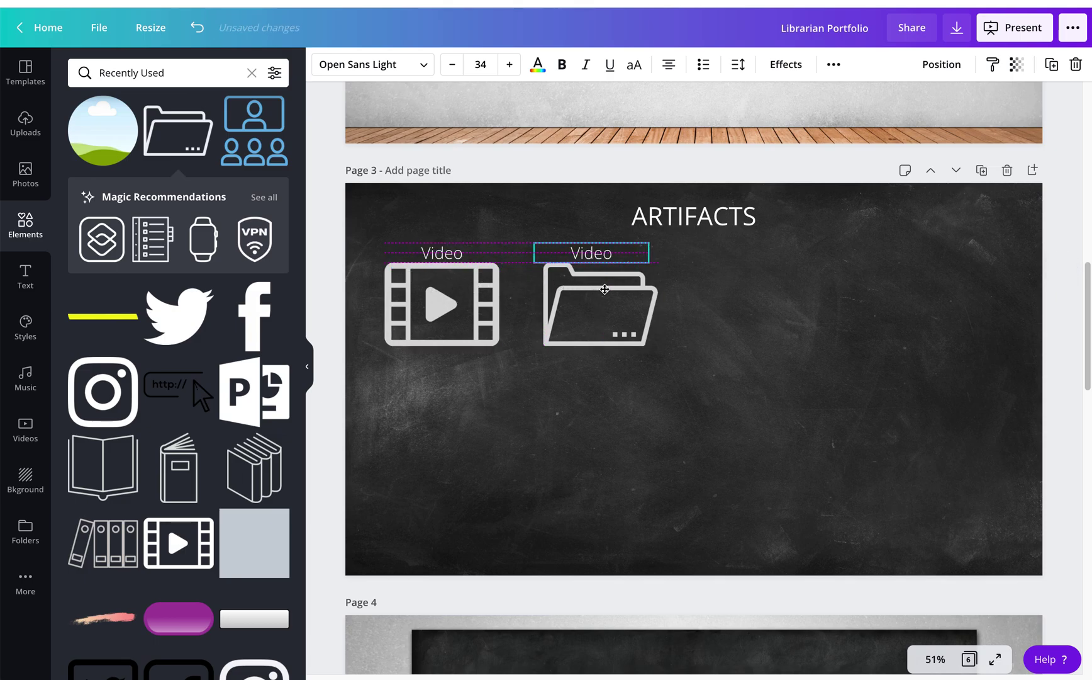
click(626, 249)
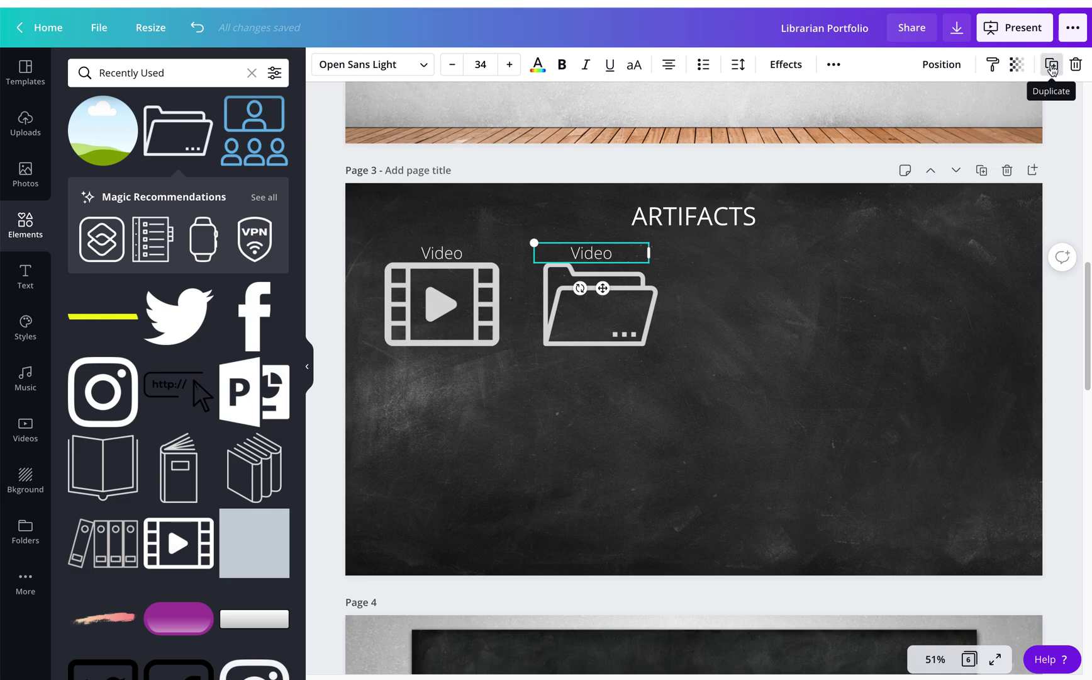
Step: Duplicate that label further right and retype the one above the folder as 'File'
click(1051, 66)
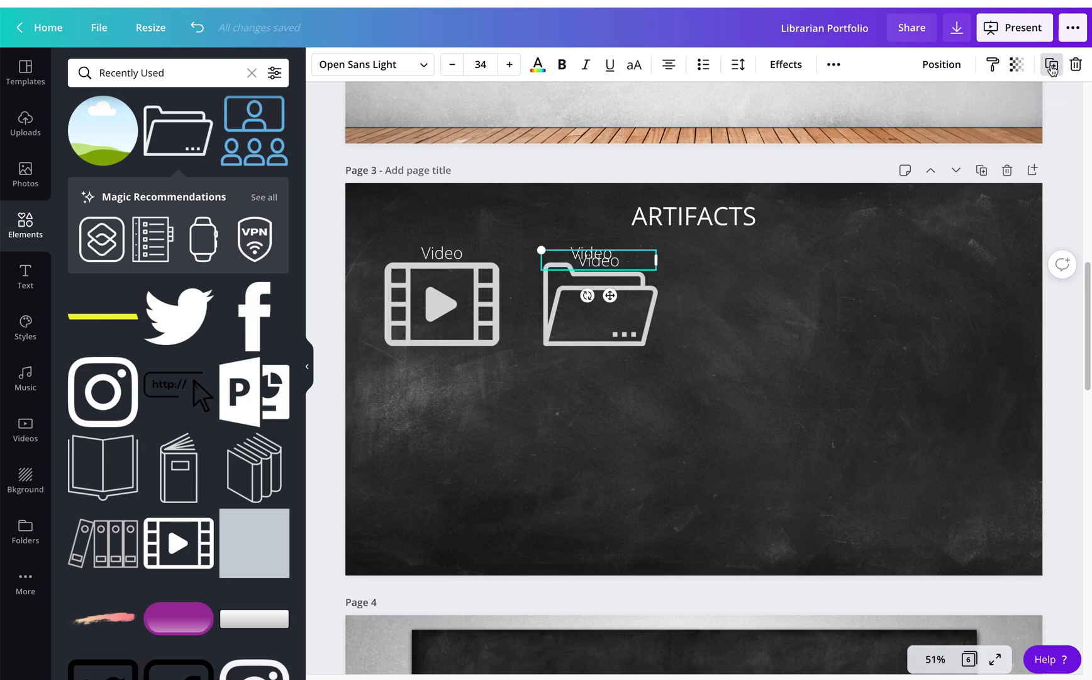
drag(609, 295, 774, 297)
double_click(590, 252)
text(File)
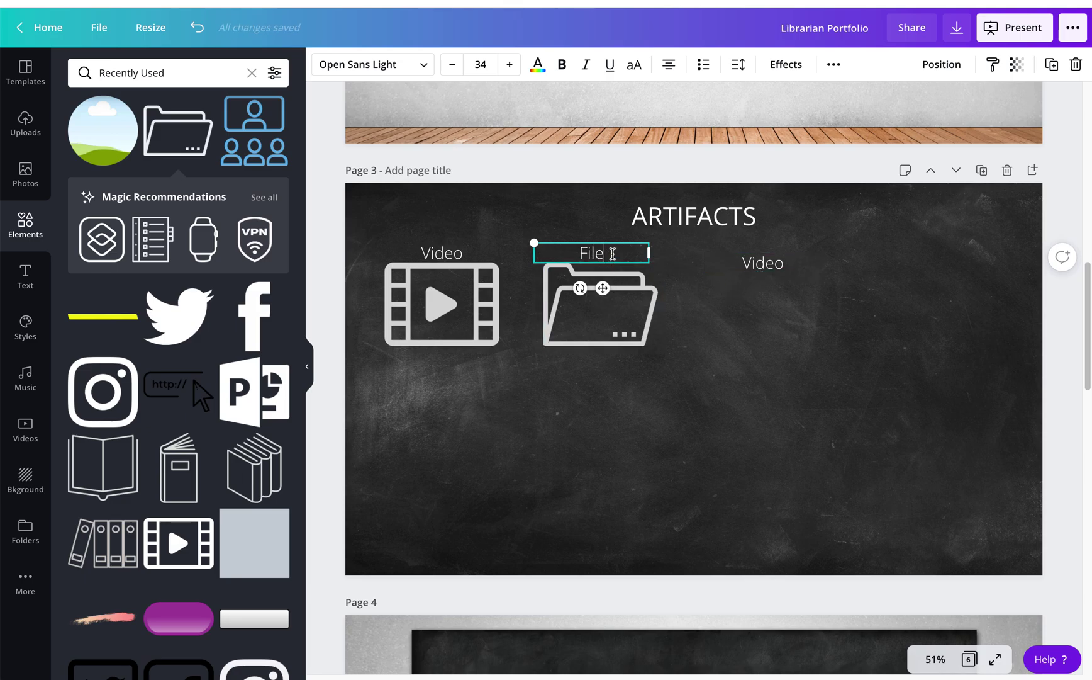
drag(604, 287, 614, 288)
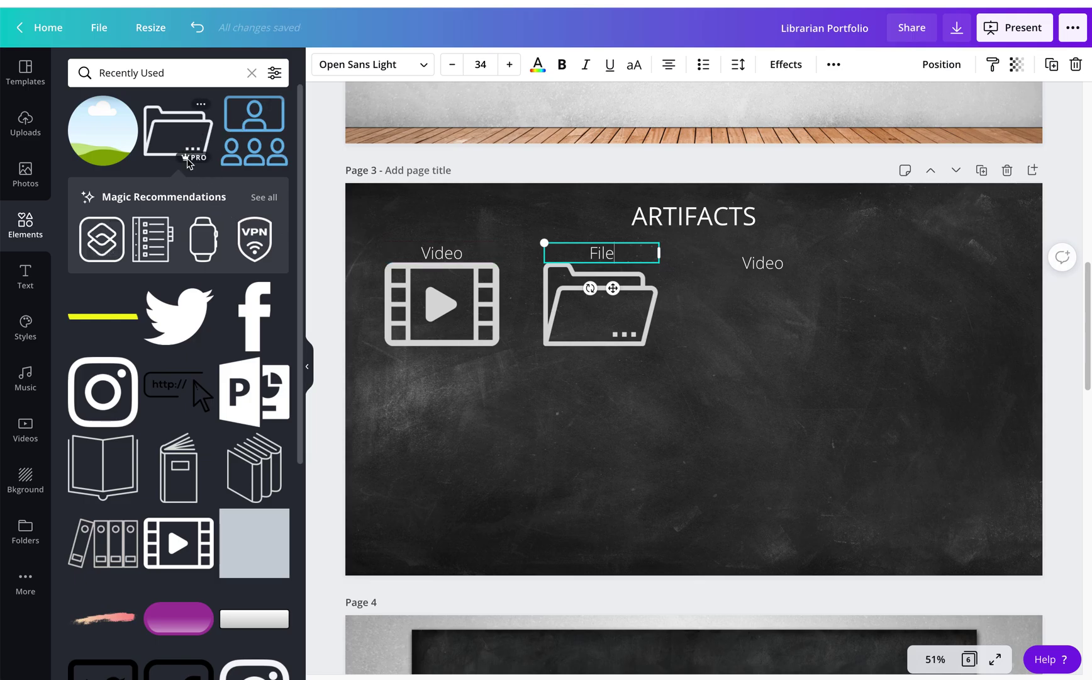
Step: Add a PowerPoint icon, shrink it, place it under the right-hand label, and colour it light grey
click(228, 377)
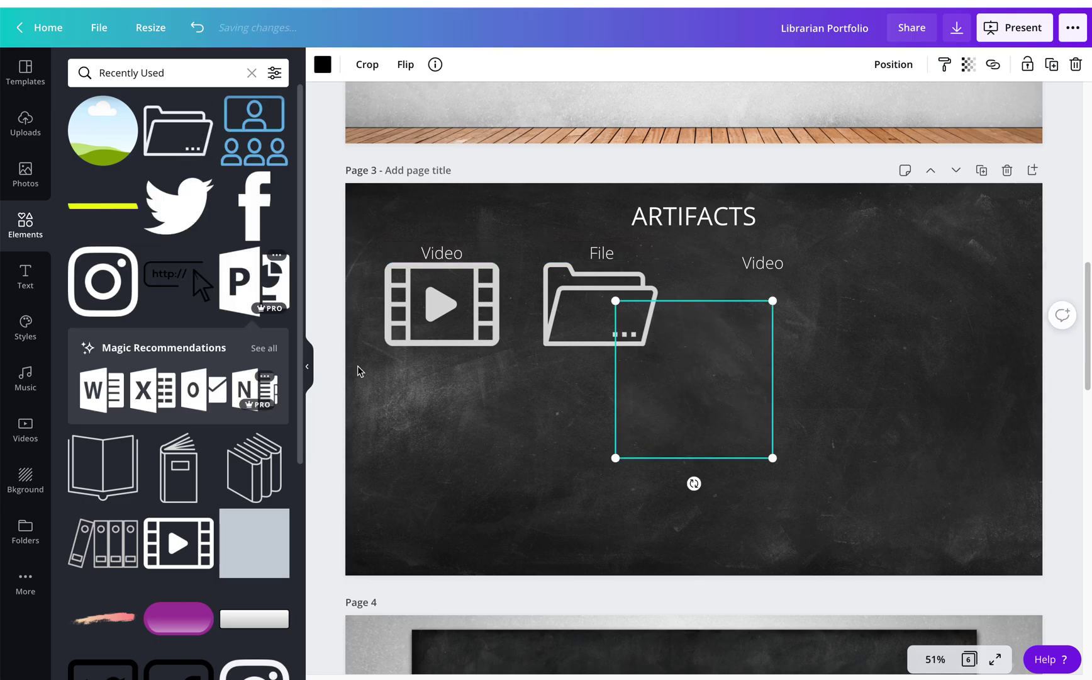
drag(616, 301, 754, 268)
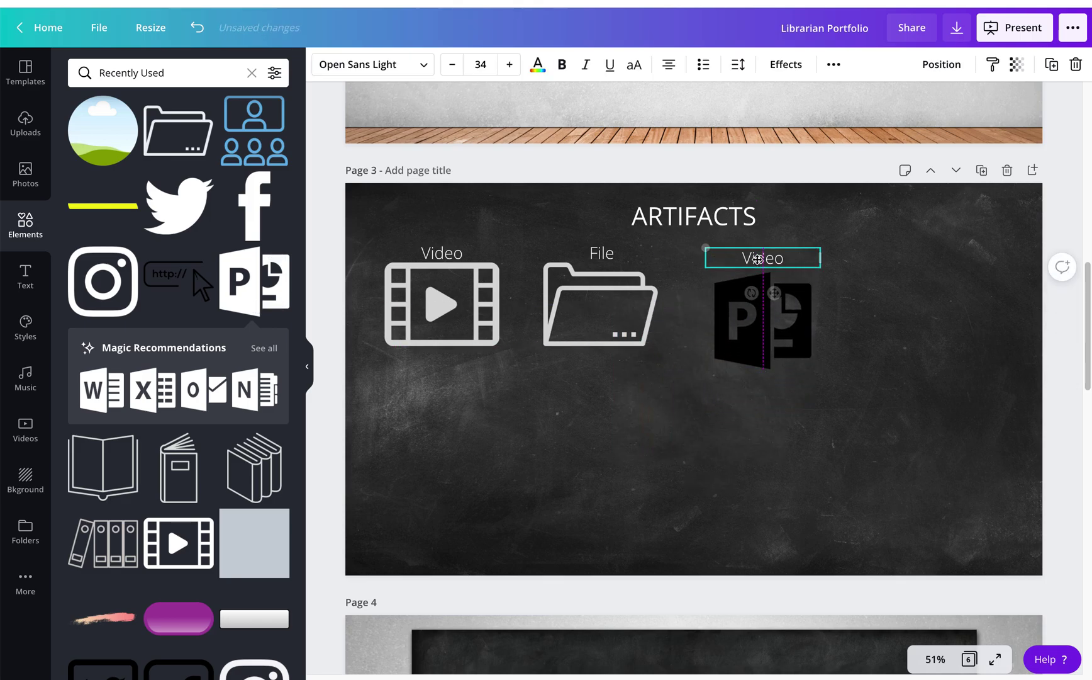
click(756, 318)
drag(754, 318, 733, 343)
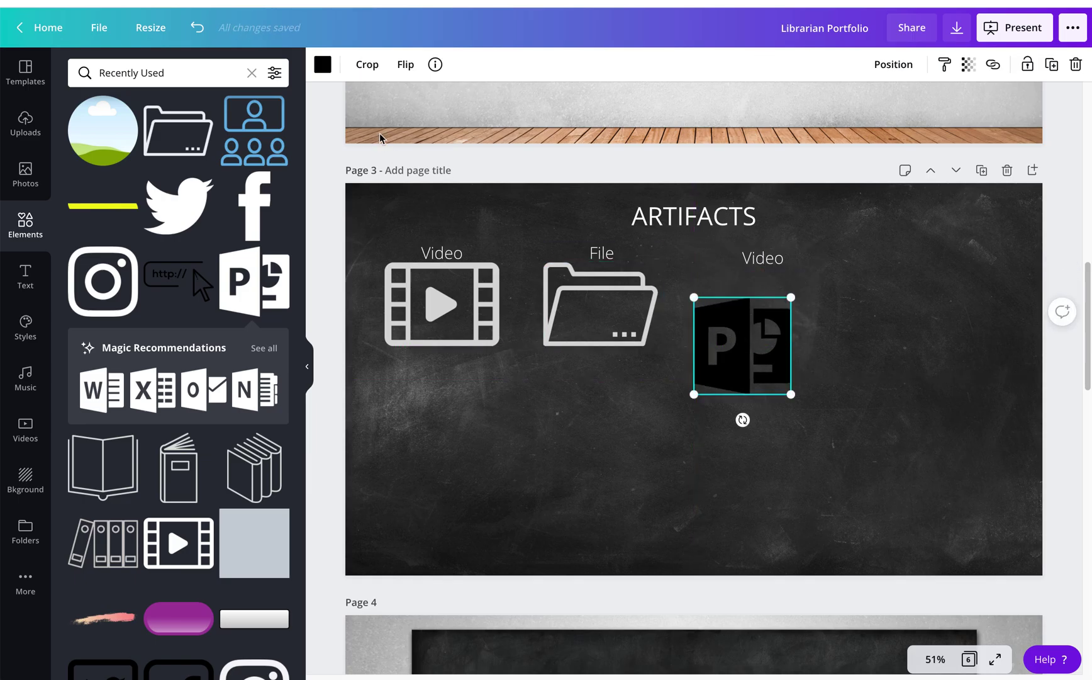
click(324, 66)
click(120, 206)
Step: Centre the right-hand label over the icon and change its text to 'Powerpoint'
drag(751, 252, 740, 284)
double_click(749, 288)
text(Powerpoint)
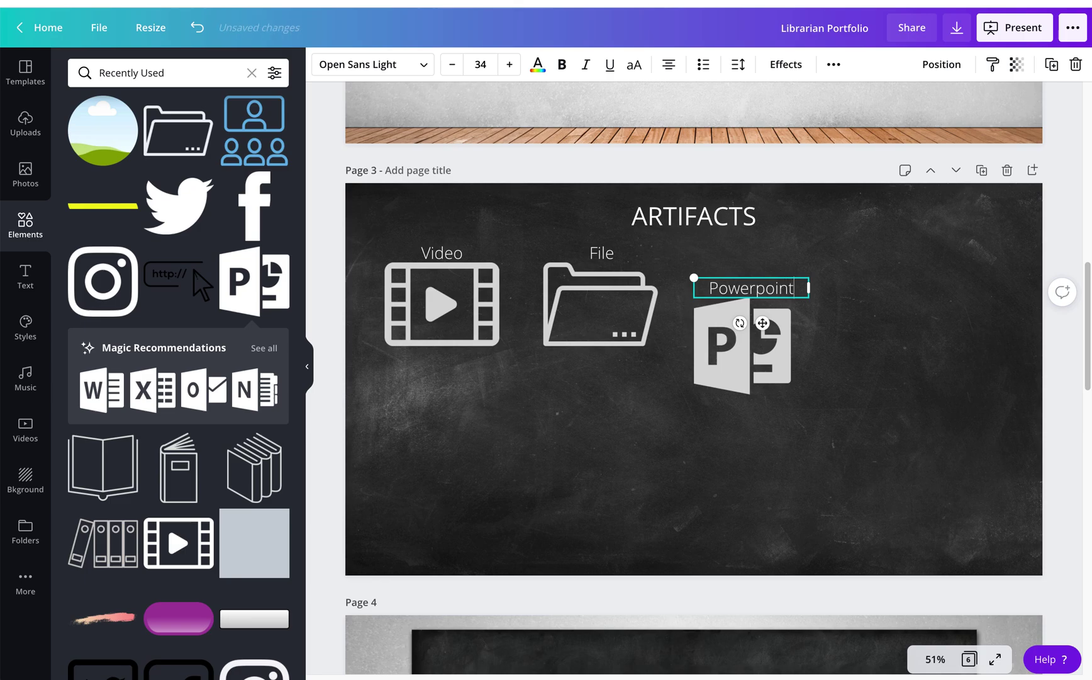
click(874, 355)
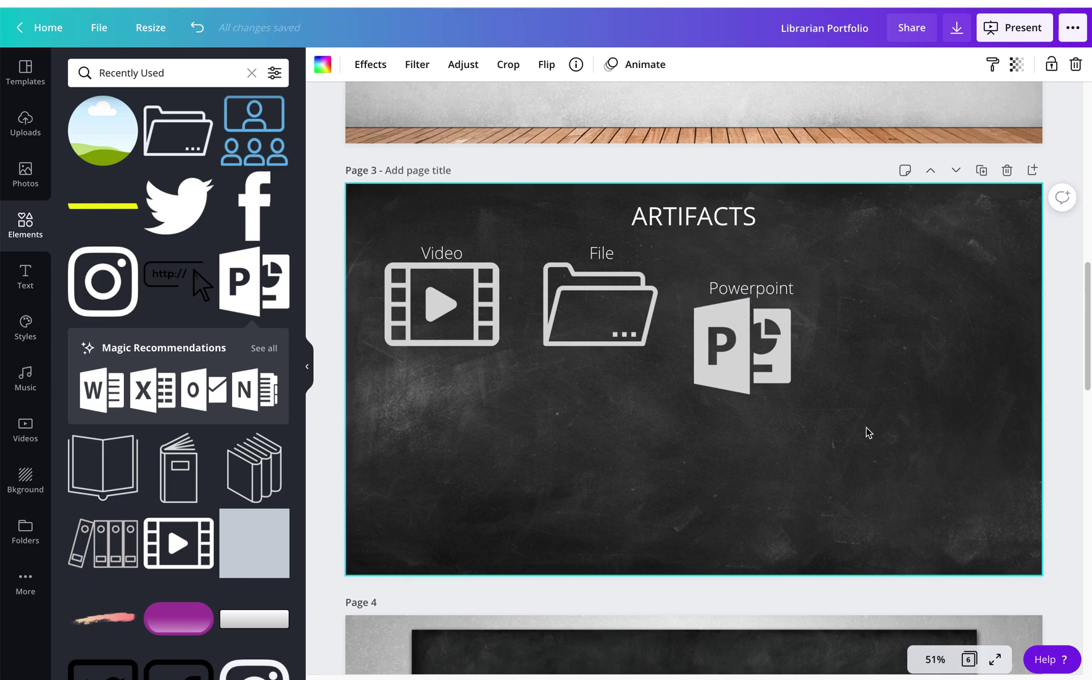
click(452, 310)
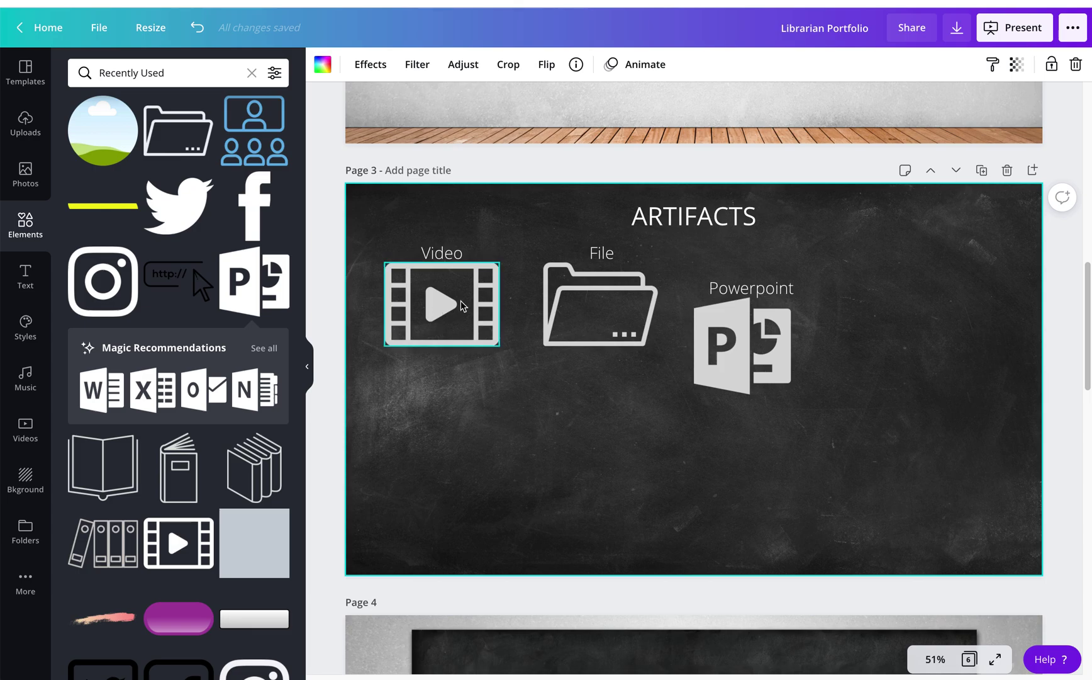
click(1015, 27)
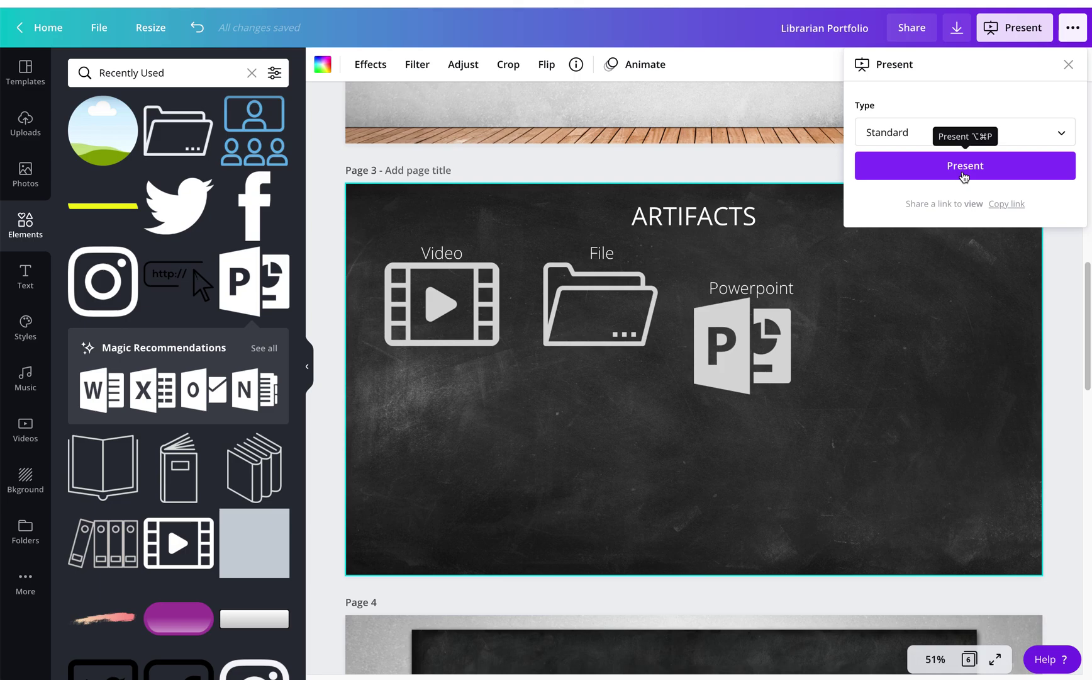
click(946, 297)
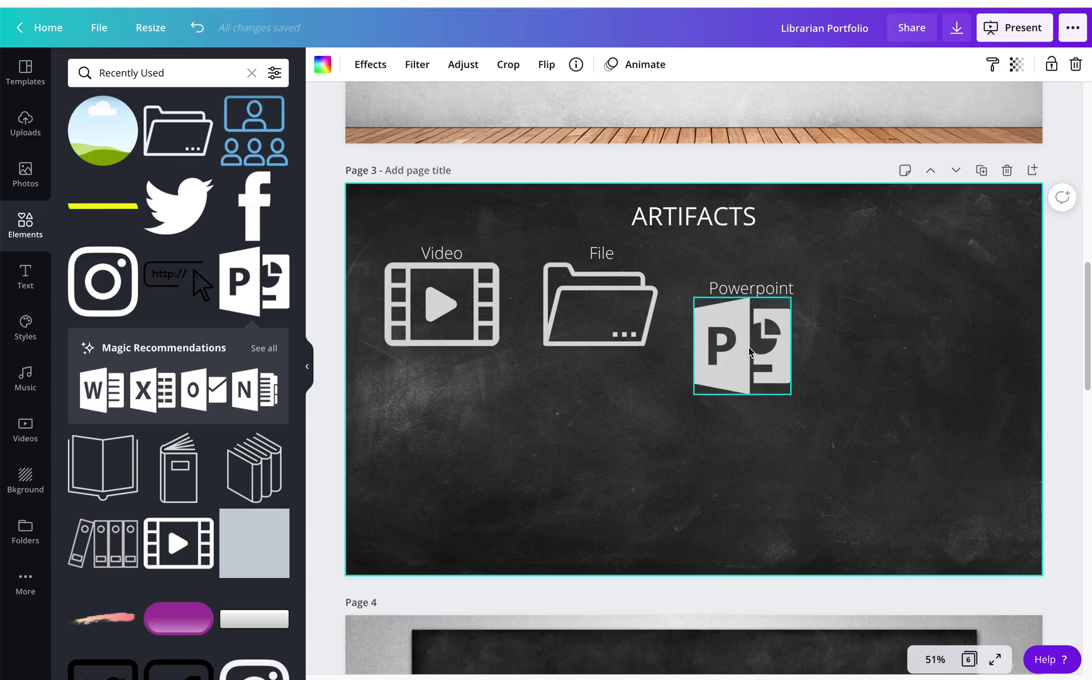
click(444, 314)
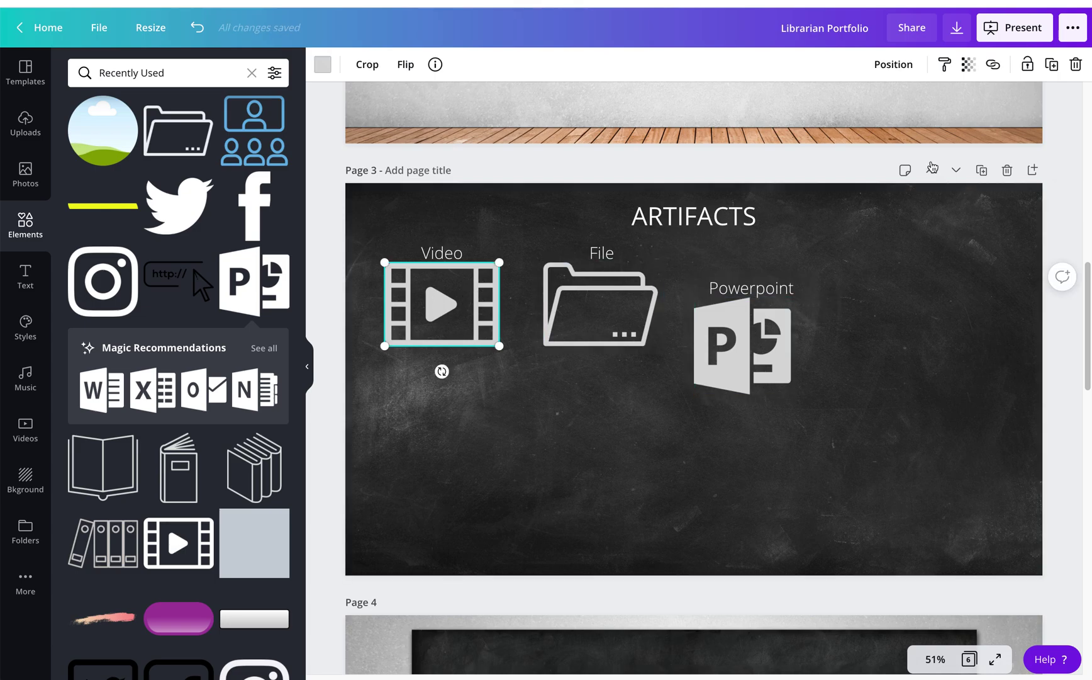
Step: Open the link box for the Video icon, then dismiss it by deselecting the icon
click(994, 70)
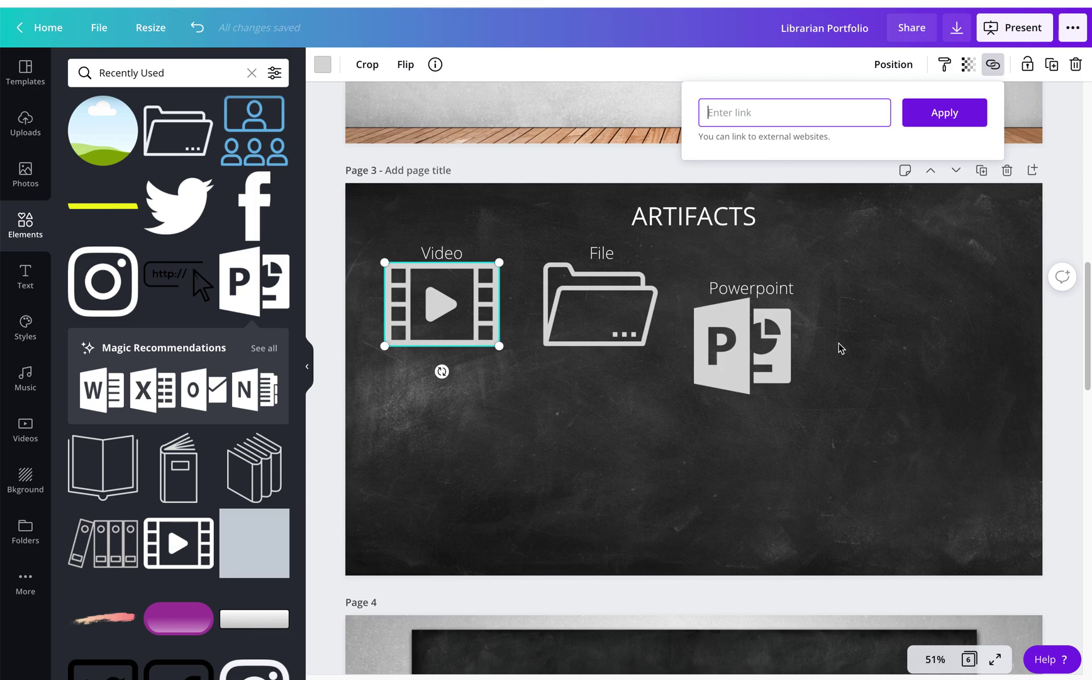
click(922, 373)
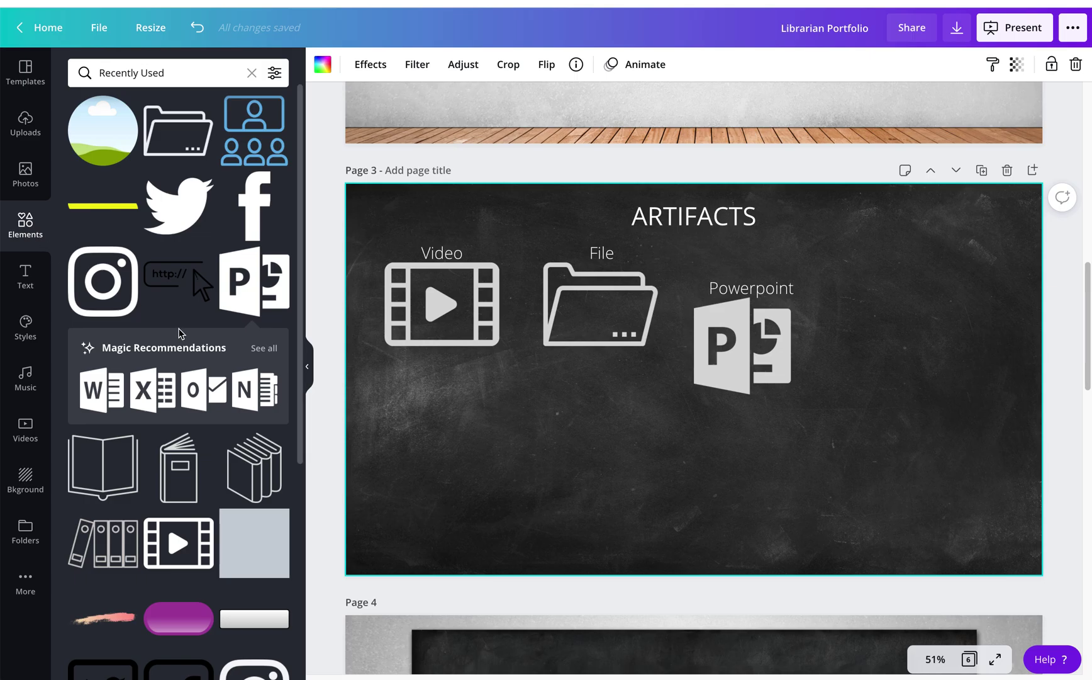
Step: Place a gradient brush stroke below the Video and File icons, make its blue black, and add a subheading
click(252, 76)
scroll(171, 393, down, 5)
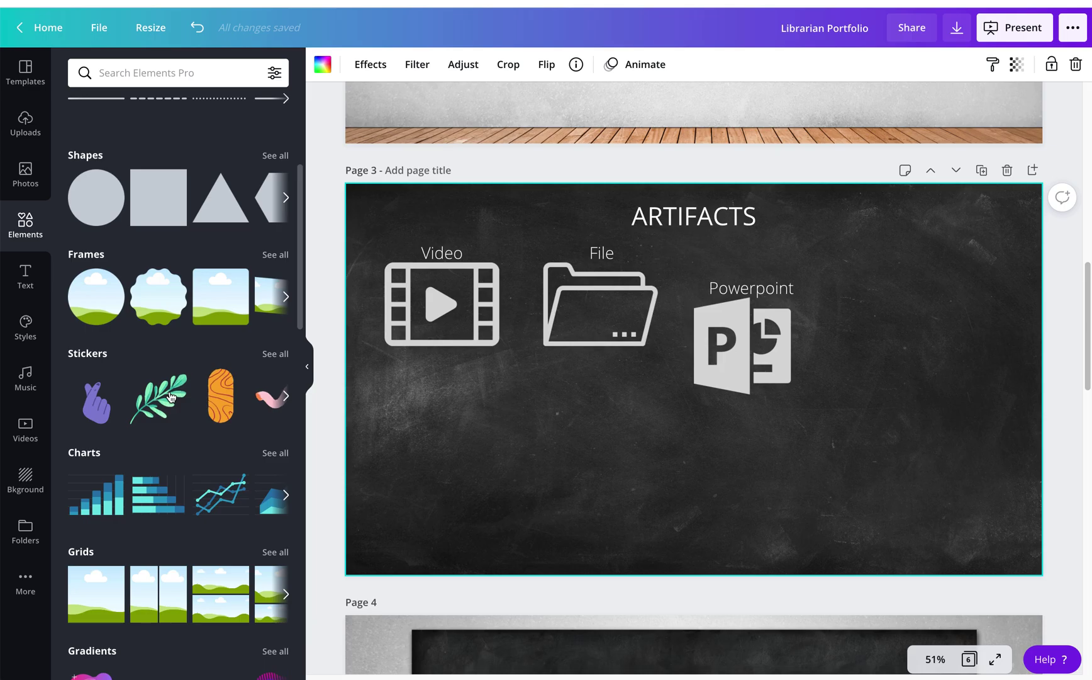
scroll(170, 395, down, 6)
click(179, 315)
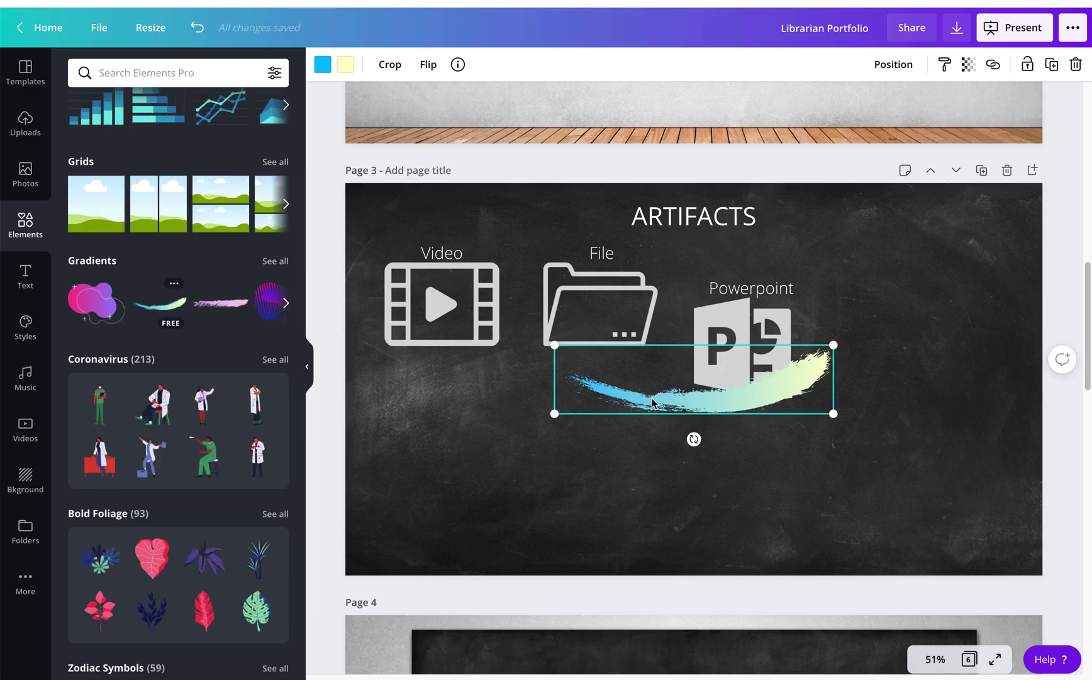
drag(623, 413, 484, 470)
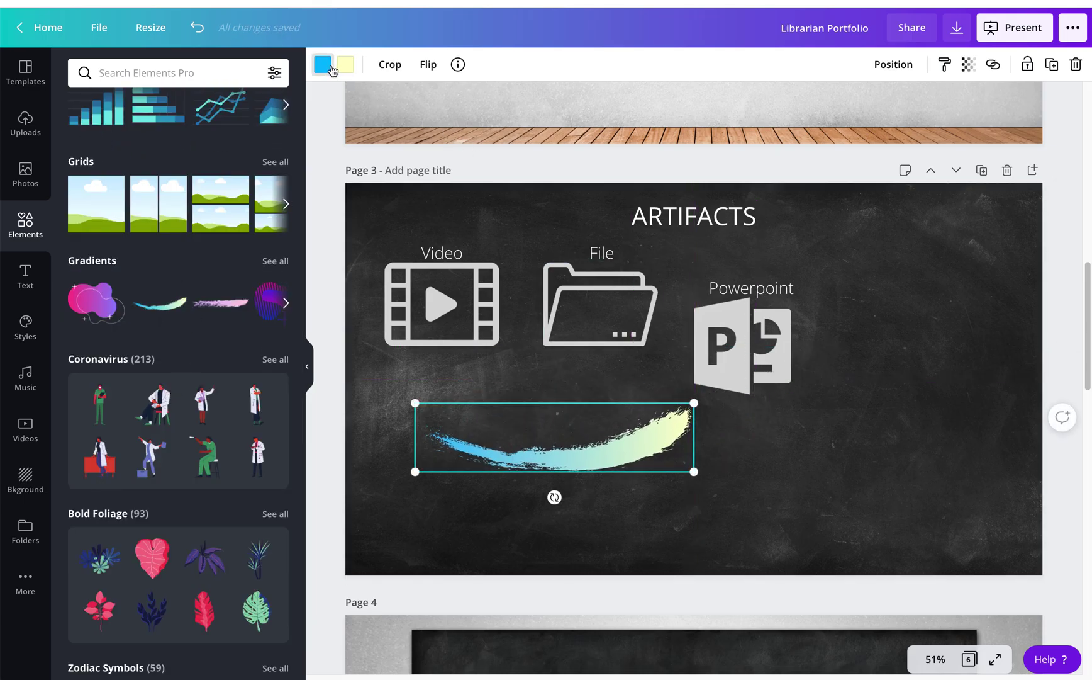
click(324, 64)
click(83, 207)
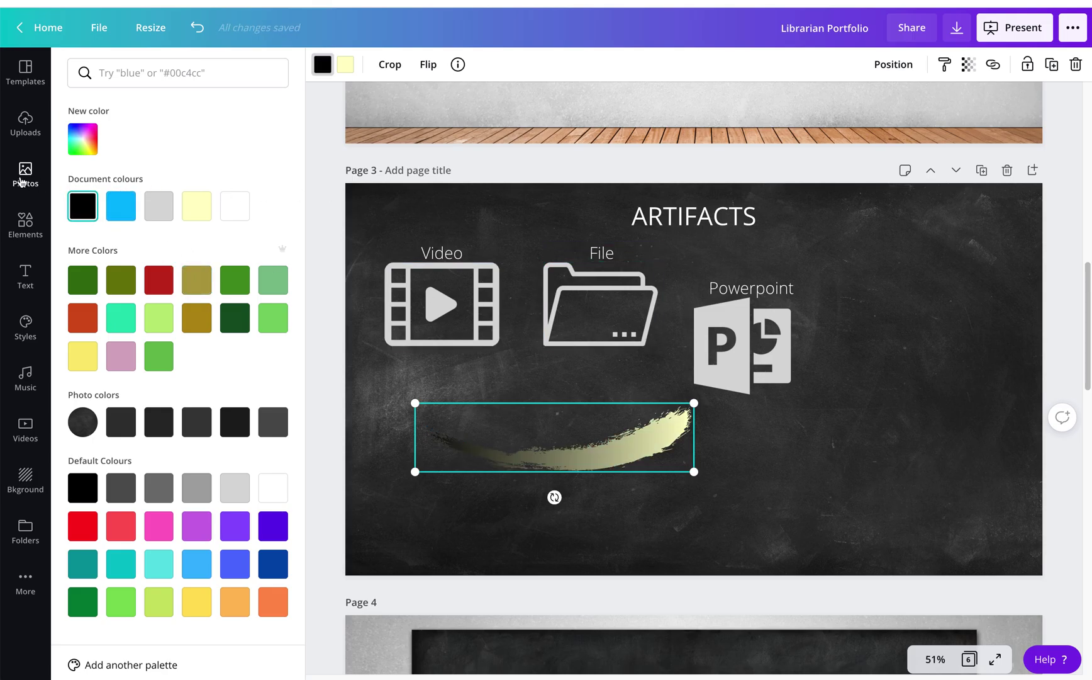
click(25, 272)
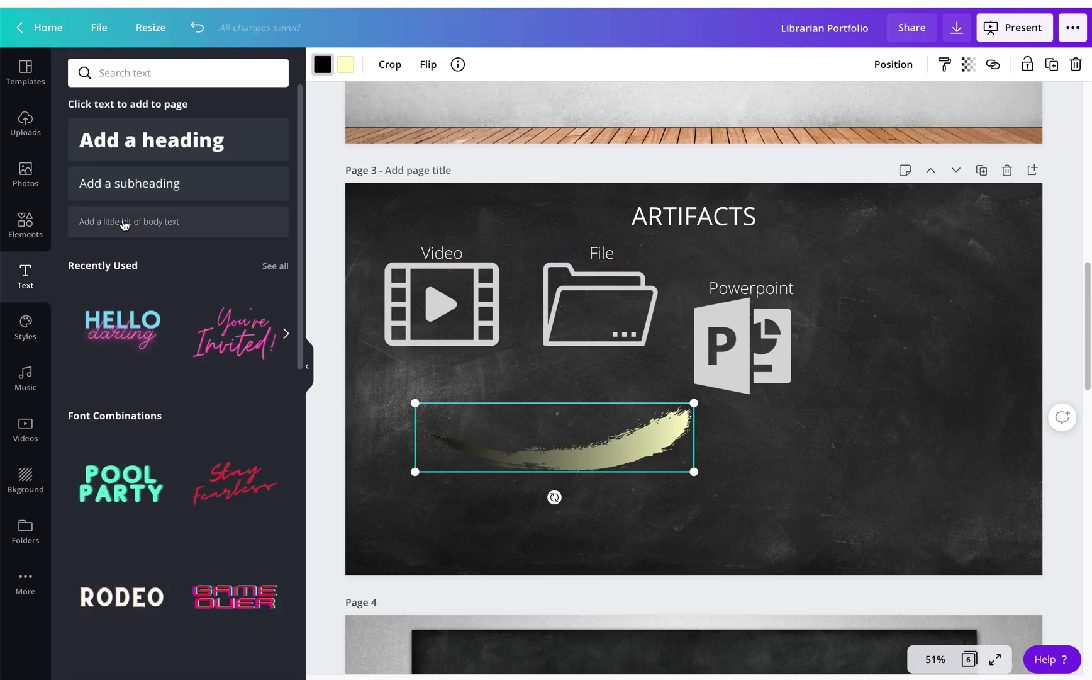
click(195, 183)
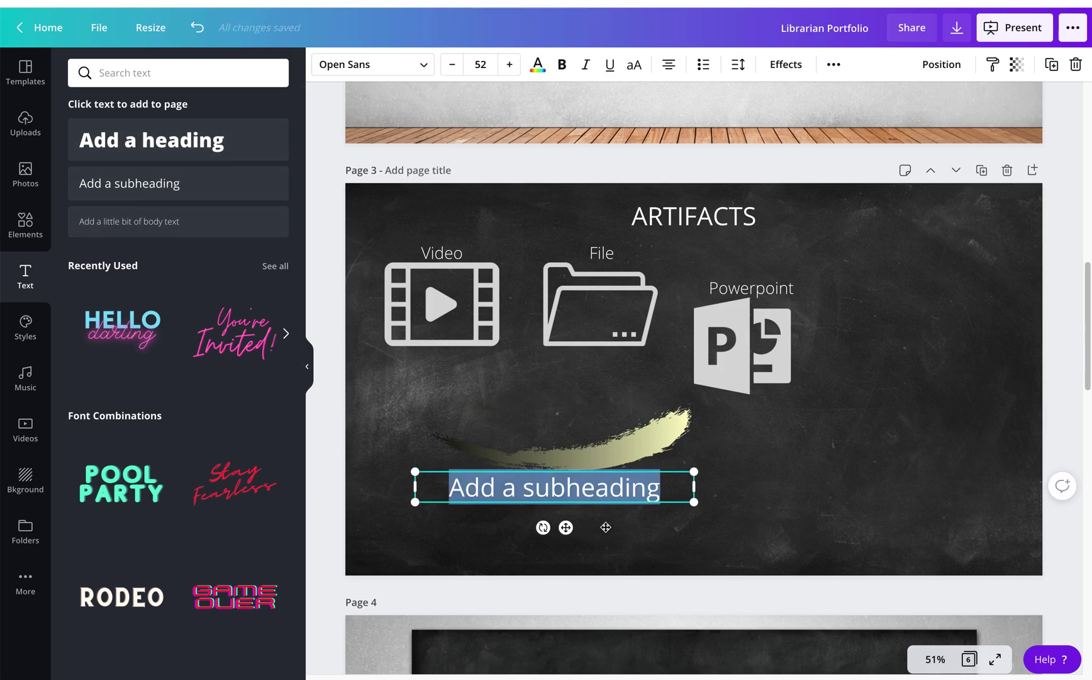
Step: Make the subheading read 'Procedures' in Playlist Script, tilted -21° over ARTIFACTS and the File icon
drag(565, 528, 773, 497)
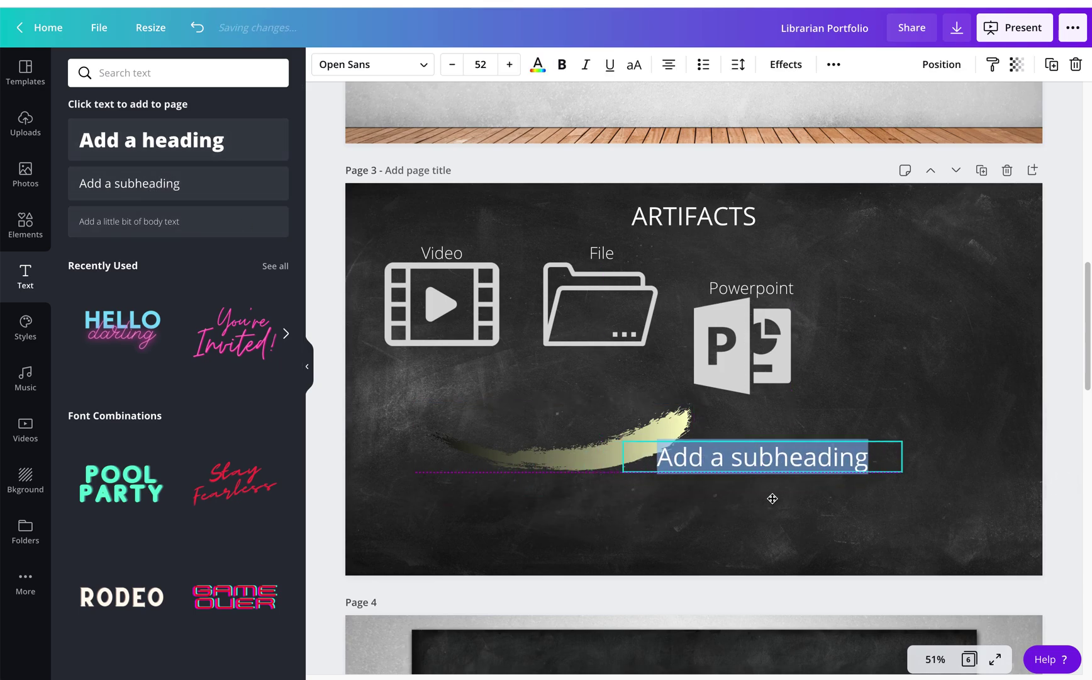
click(385, 65)
click(128, 243)
click(129, 224)
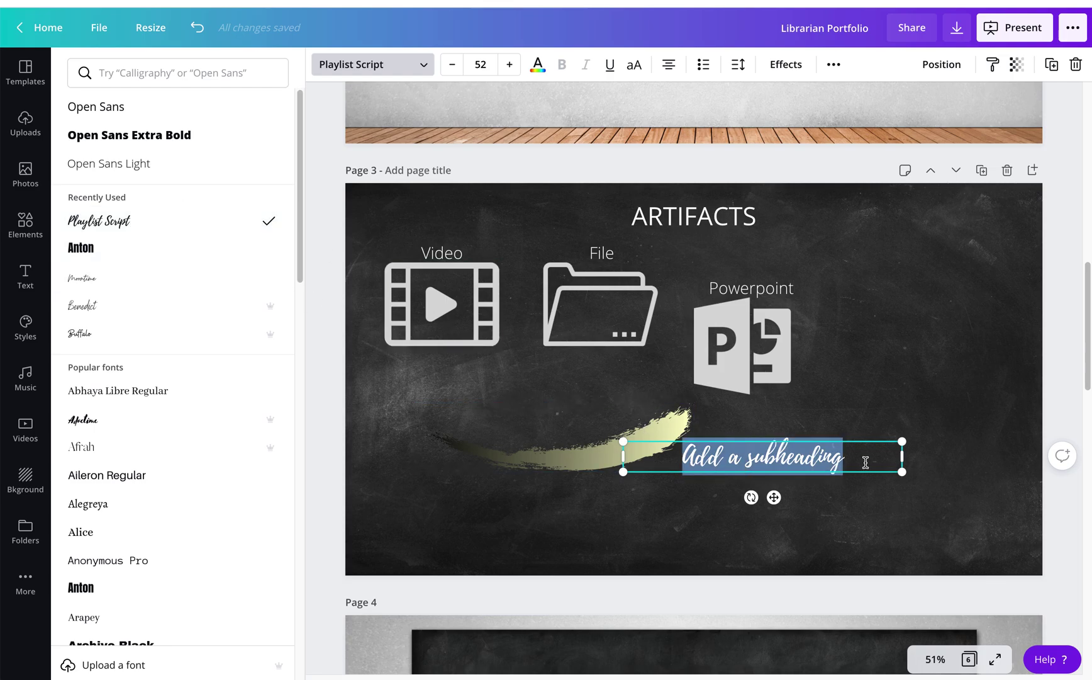
text(Pro)
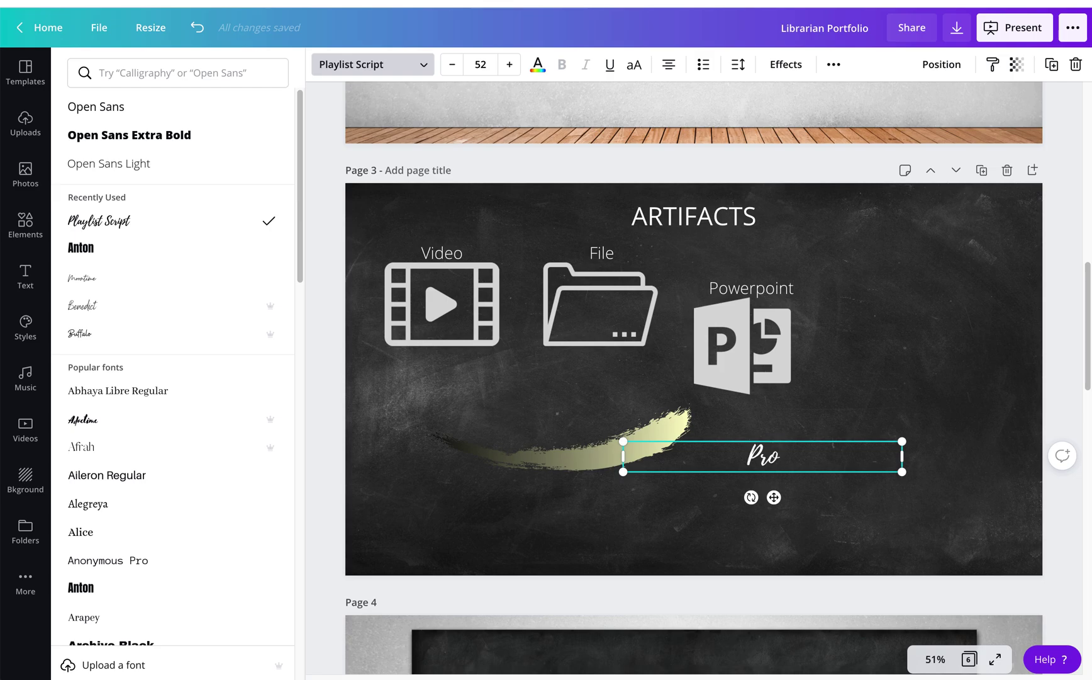
text(cedures)
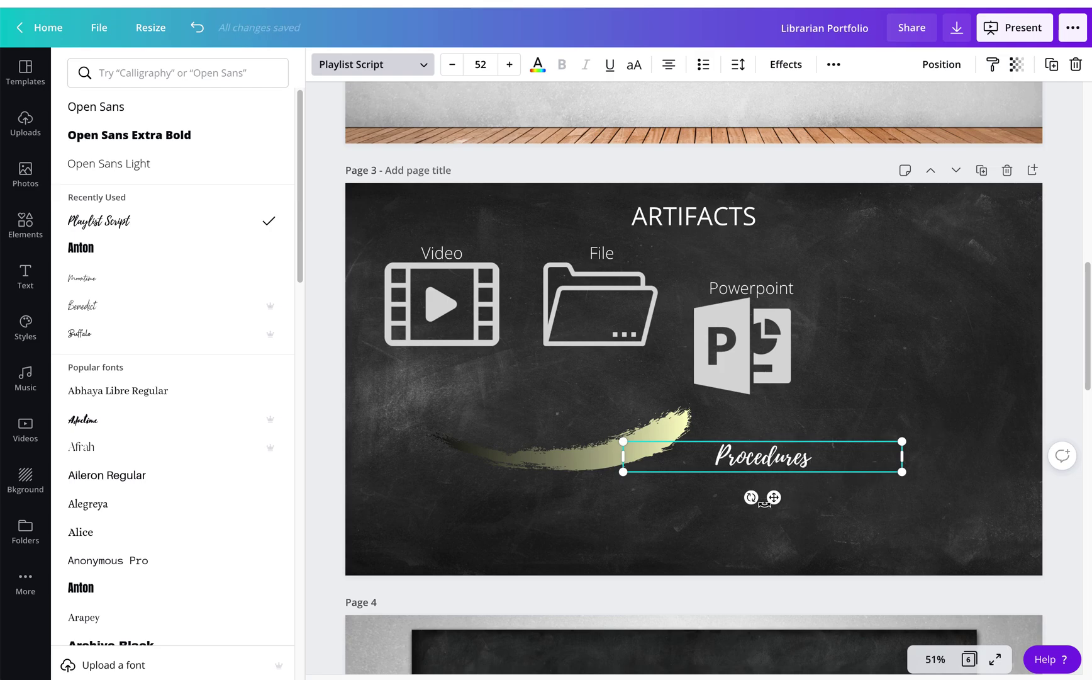
drag(752, 497, 770, 505)
drag(781, 436, 856, 243)
drag(881, 316, 778, 270)
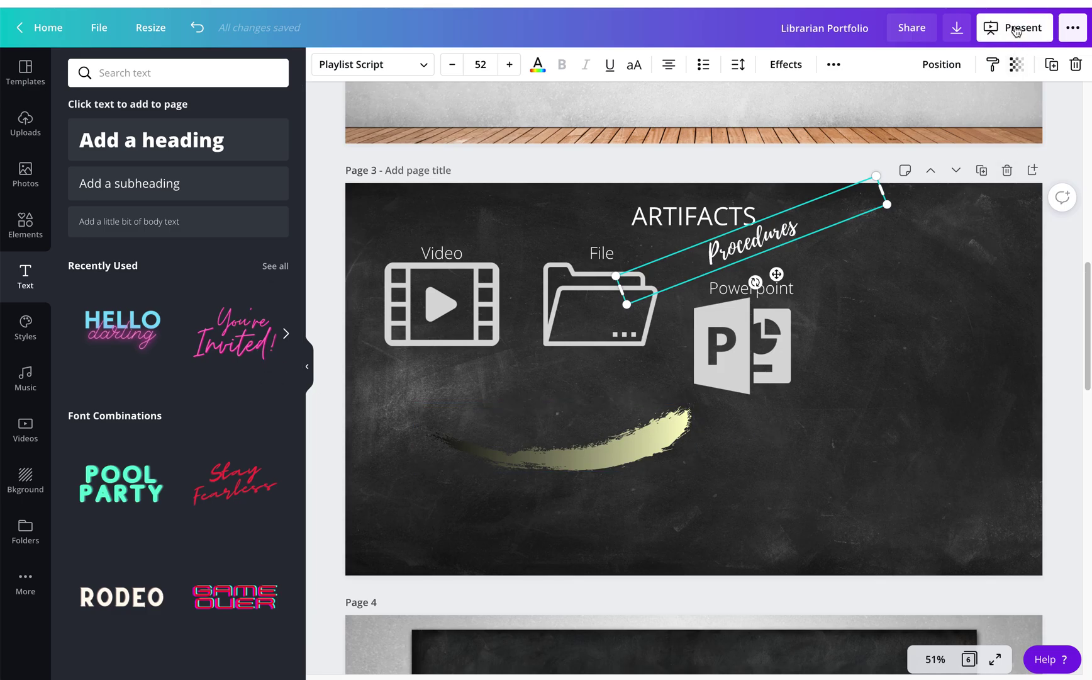
Step: Make the share link view-only, then bring up the PDF Standard download settings for all 6 pages
click(896, 31)
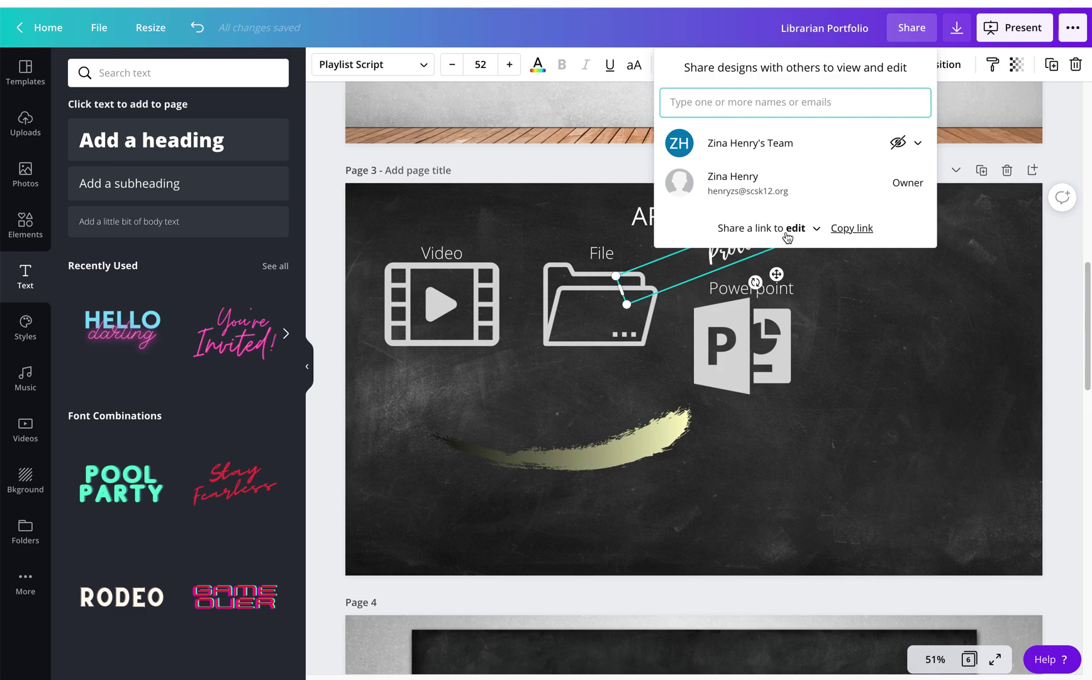
click(815, 231)
click(779, 284)
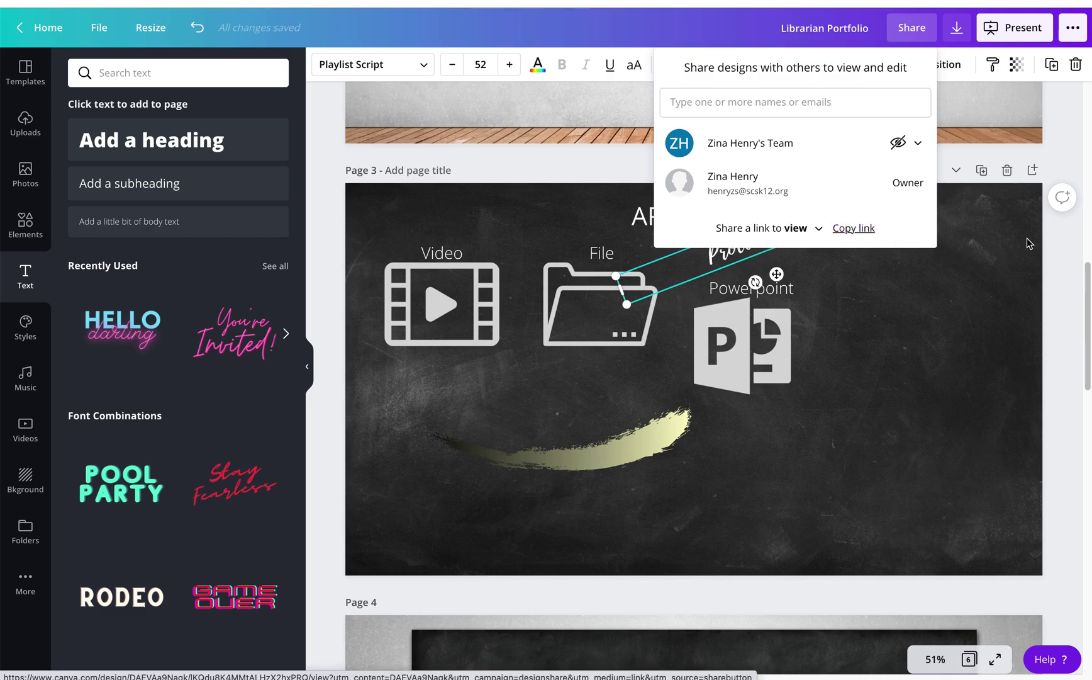
click(957, 30)
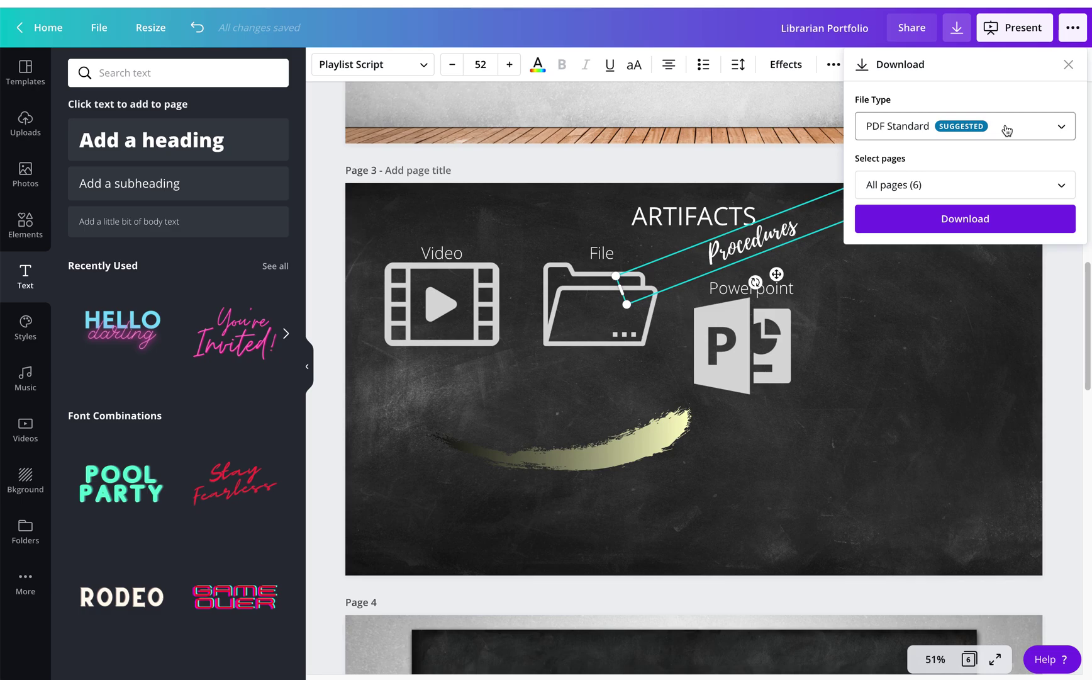
Step: Keep PDF Standard as the file type, close the download panel, and show the '...' publishing menu
click(1007, 130)
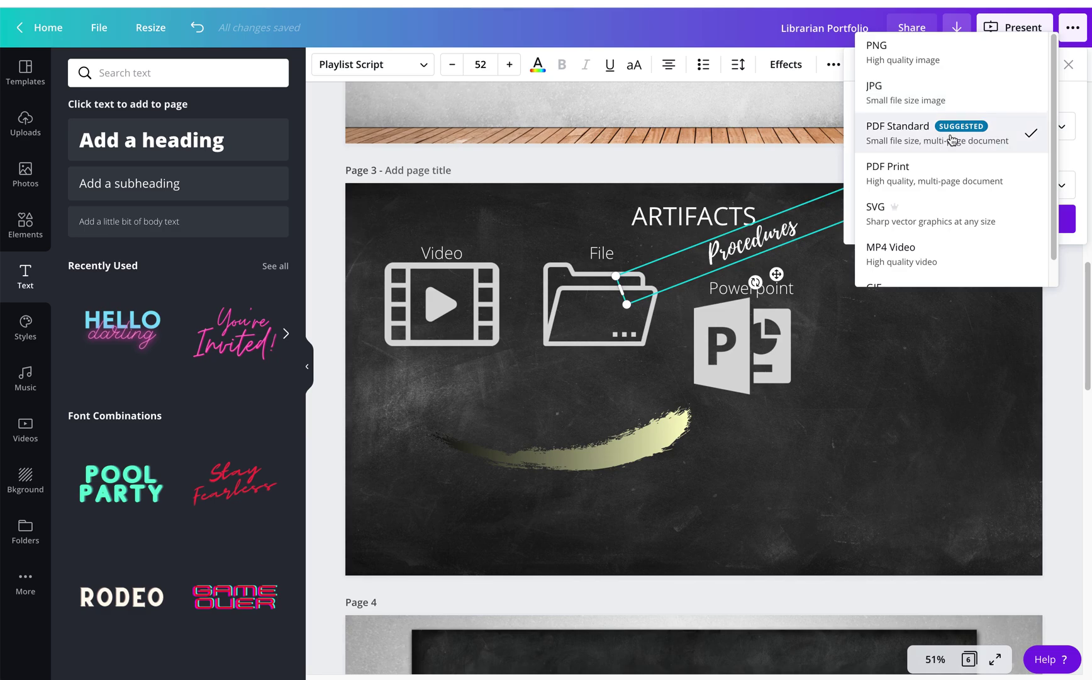
scroll(958, 139, down, 1)
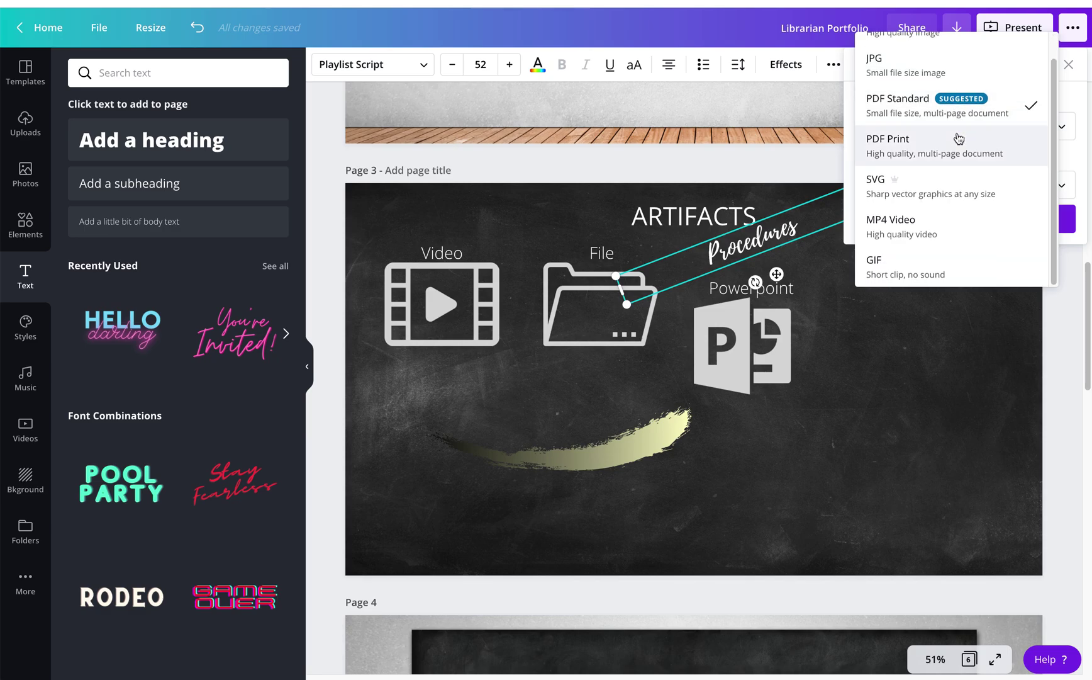
scroll(961, 138, up, 1)
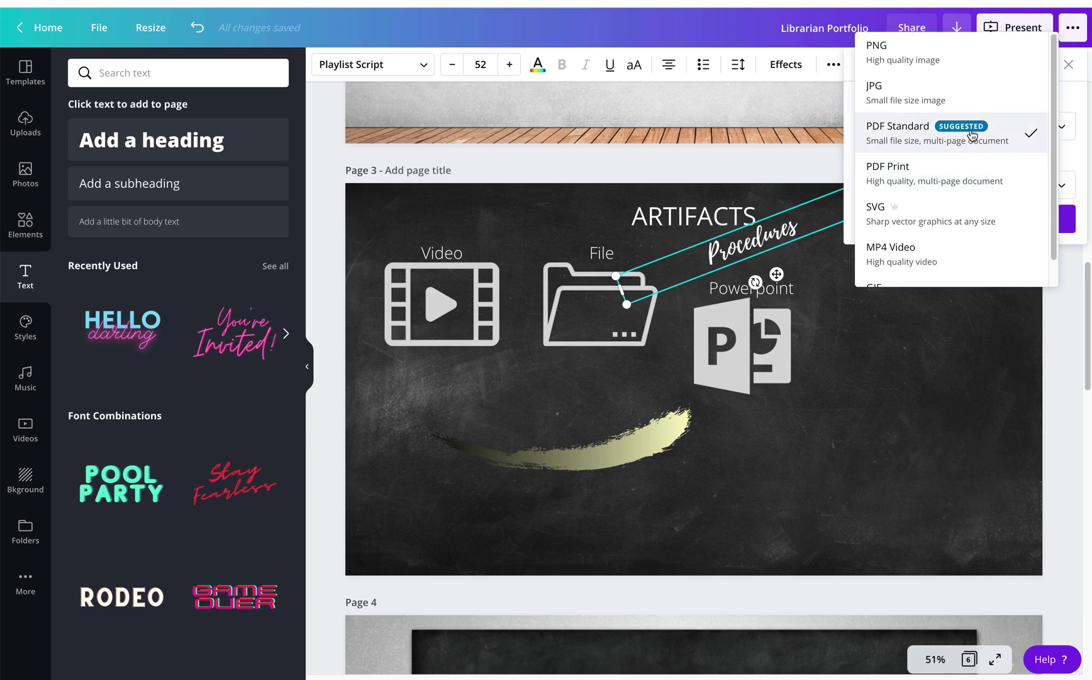
scroll(973, 136, down, 1)
click(1004, 363)
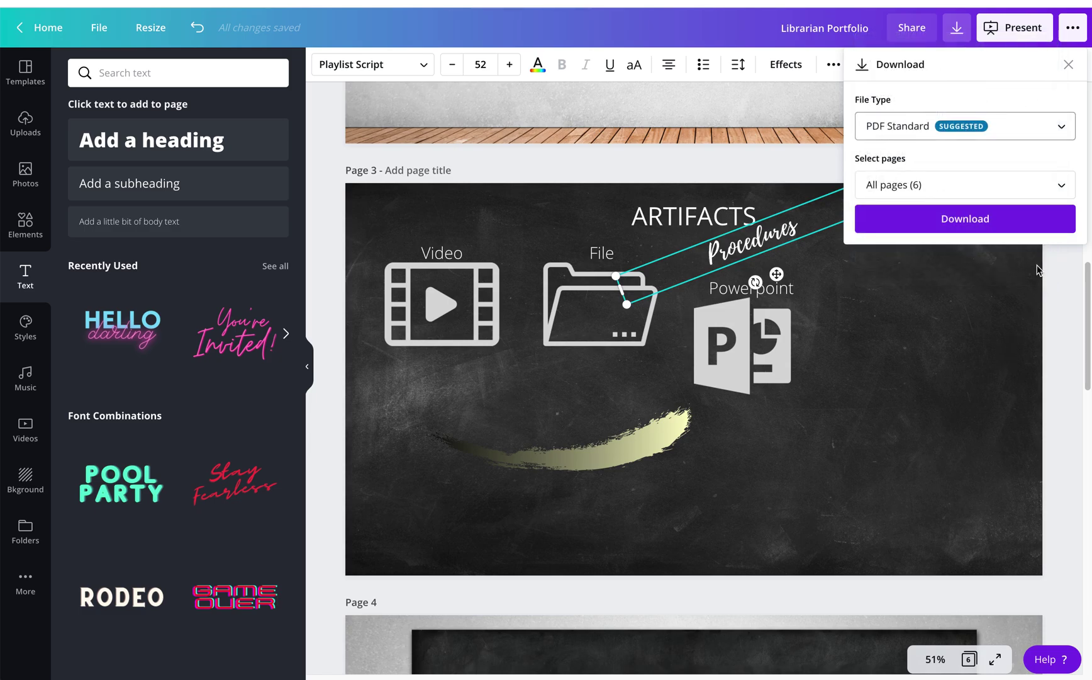
click(1068, 65)
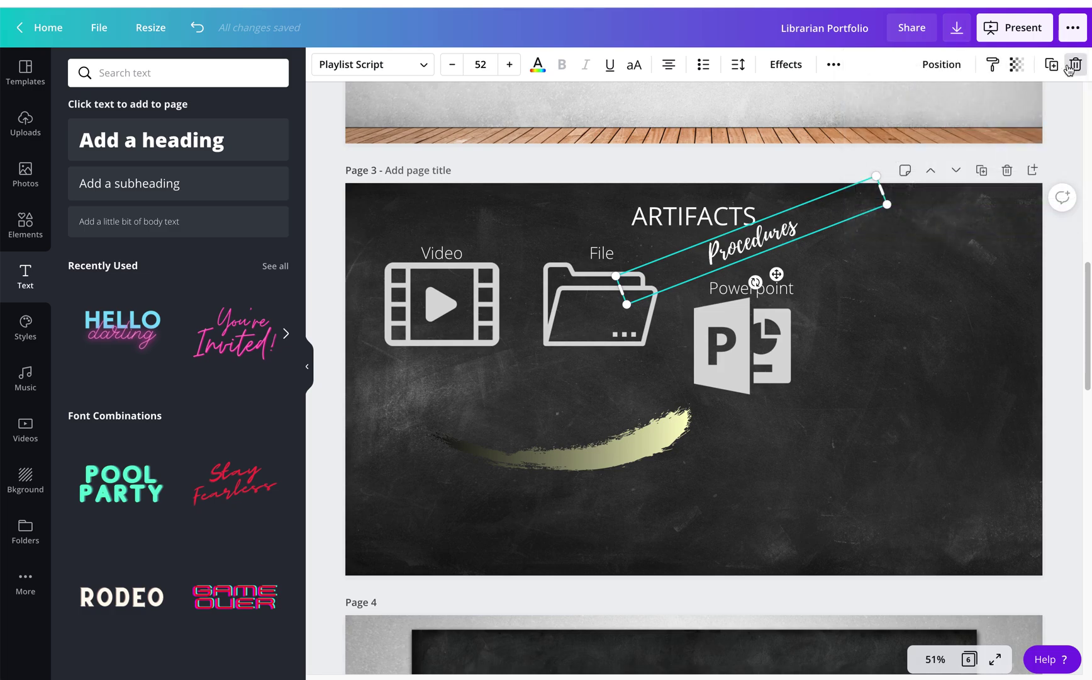
click(1073, 28)
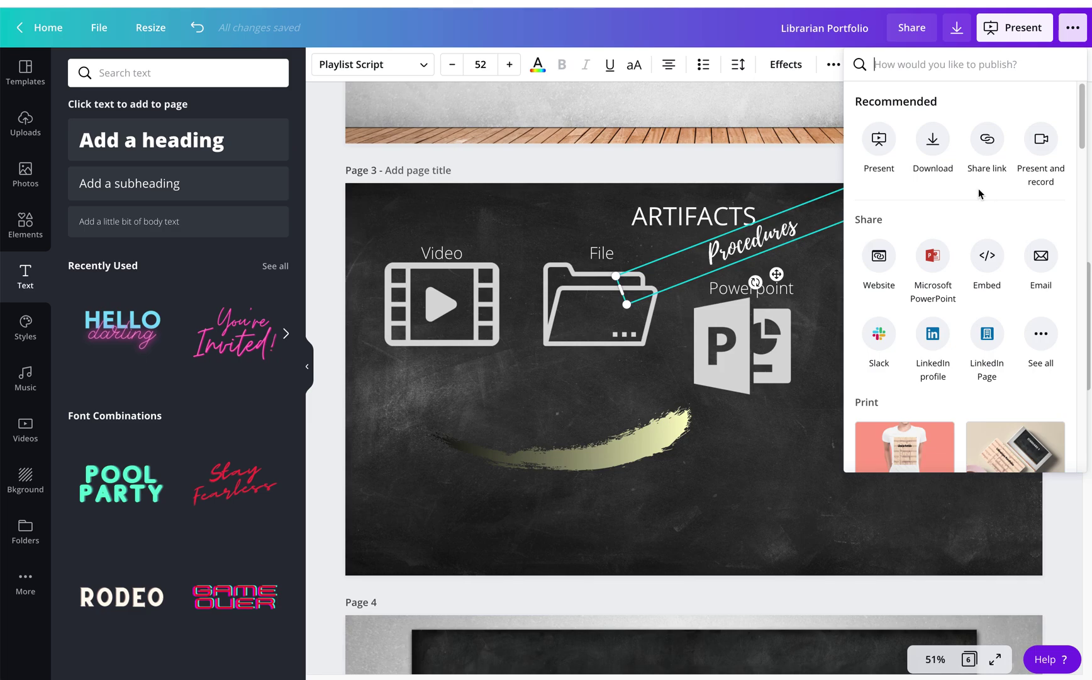
Step: Close and reopen the publishing menu, then choose Download to show the PDF Standard panel
click(718, 33)
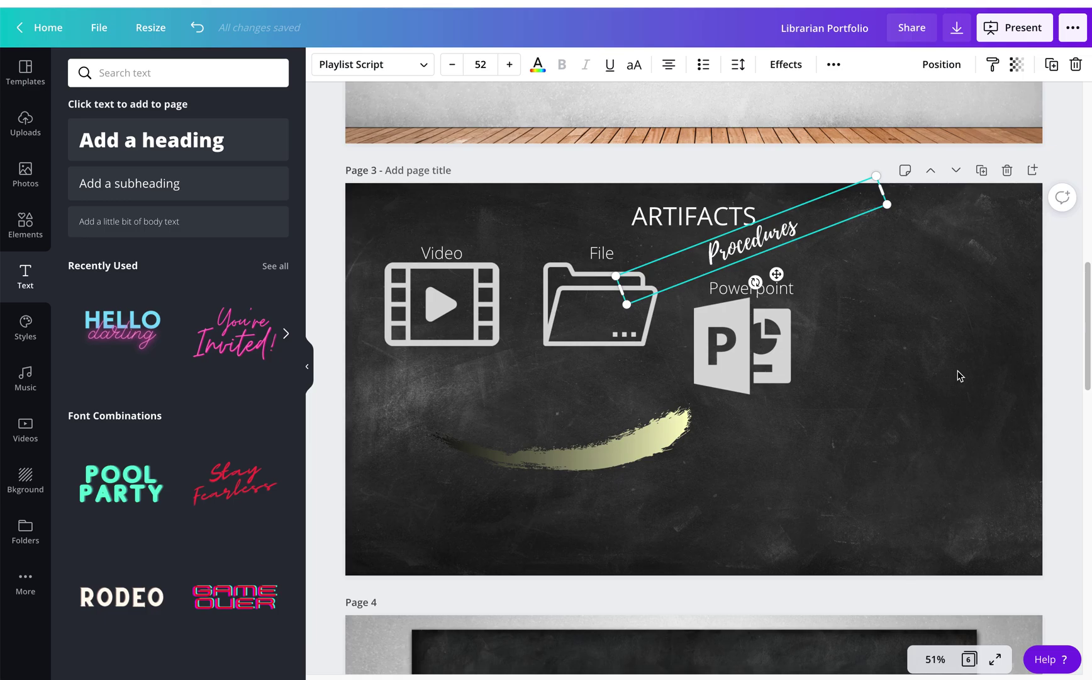
click(1075, 30)
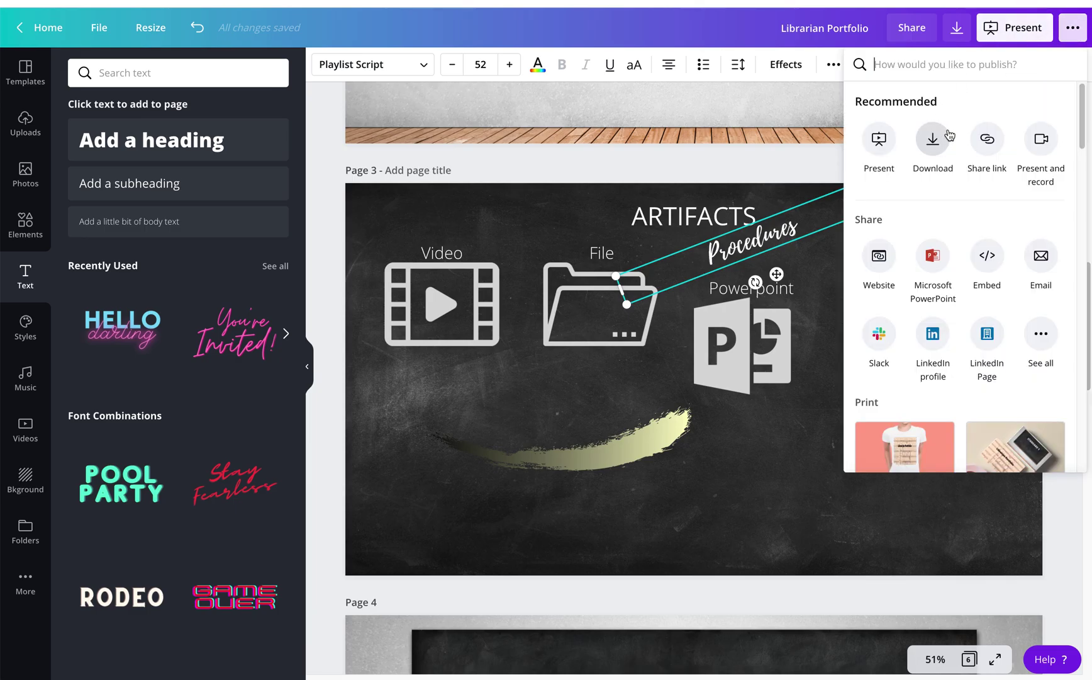
click(957, 32)
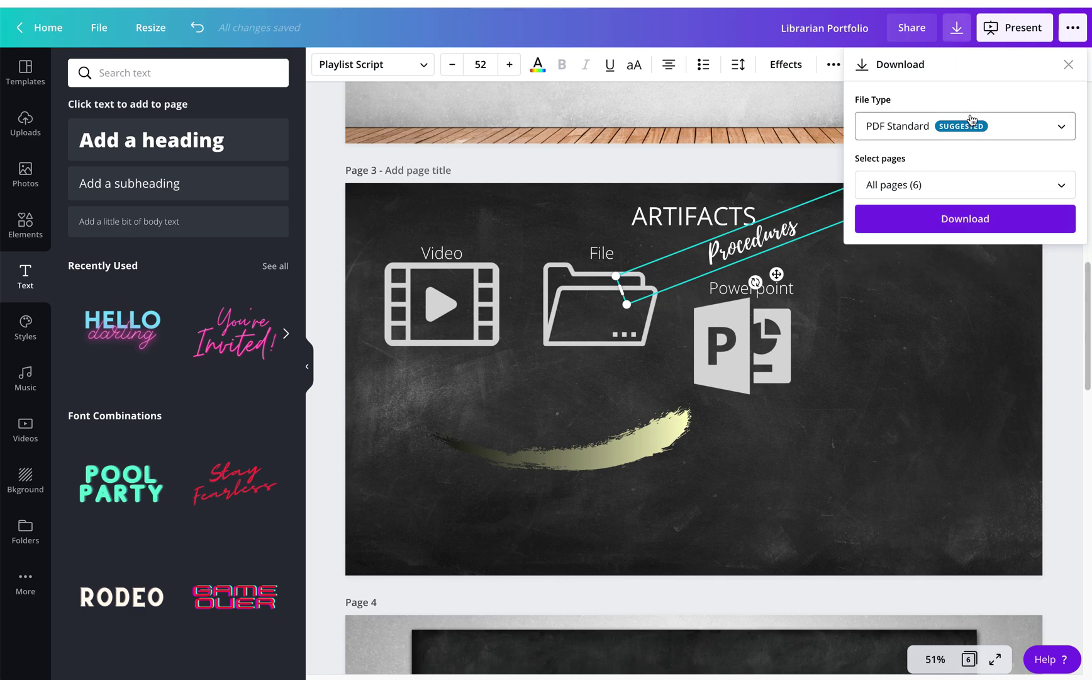